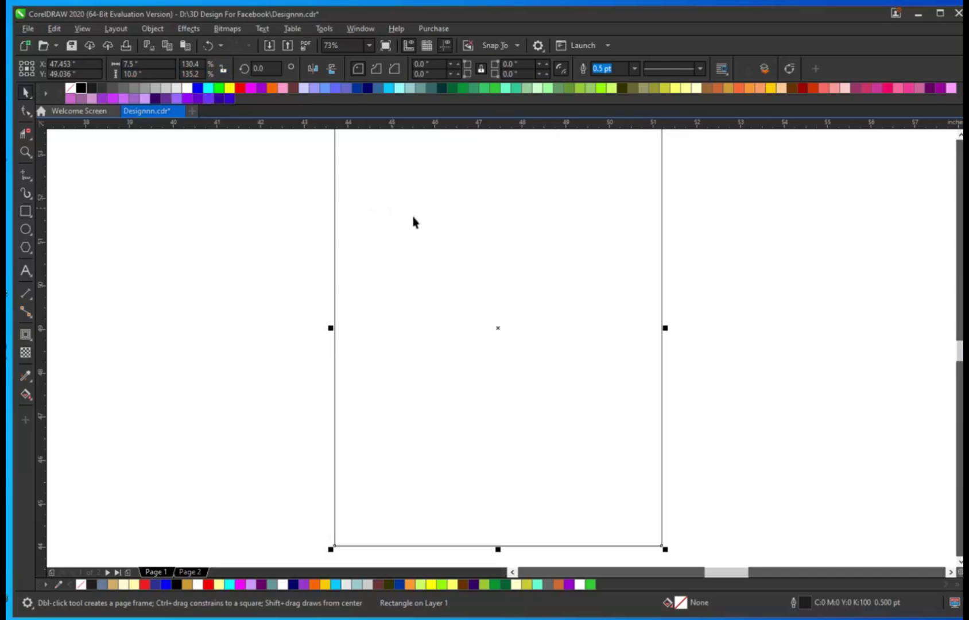
Step: Add a one-step inside contour offset about 0.17 in to the 7.5 × 10 in rectangle and break the contour apart
key("F4")
left_click(491, 253)
key("ctrl+a")
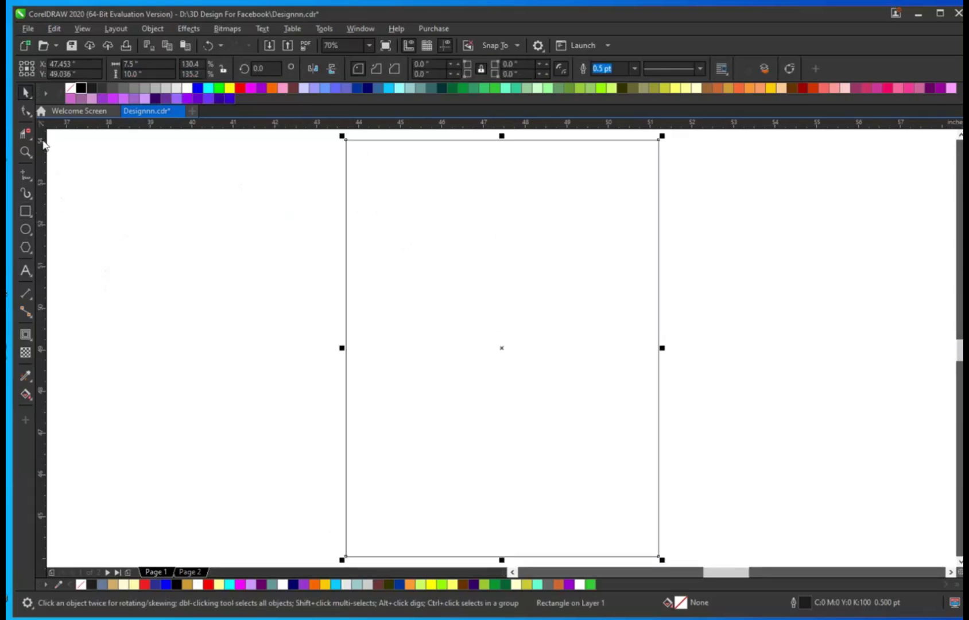
left_click(26, 335)
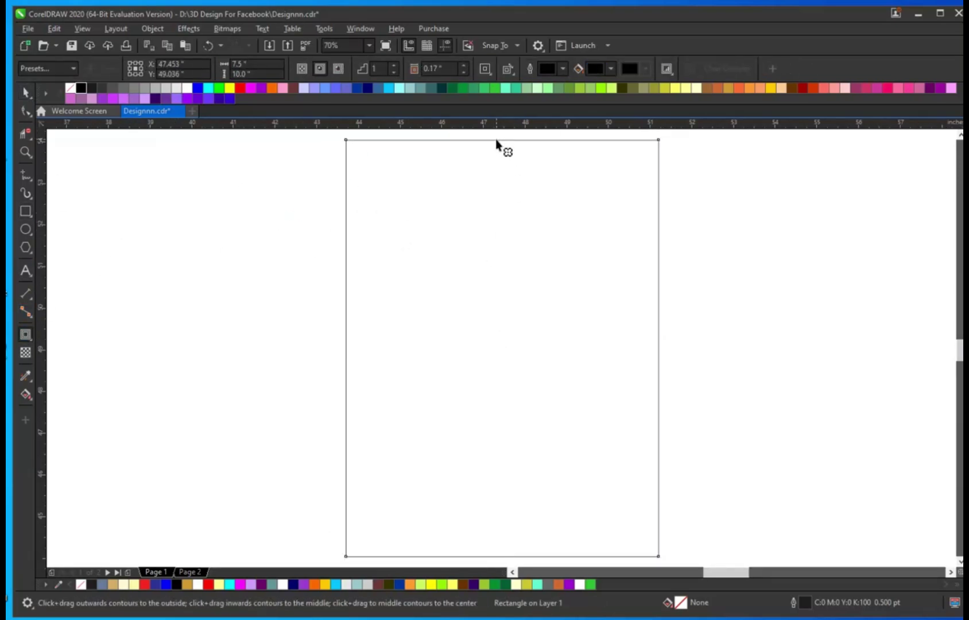
mouse_move(496, 141)
left_mouse_down()
mouse_move(501, 150)
mouse_move(491, 147)
left_mouse_up()
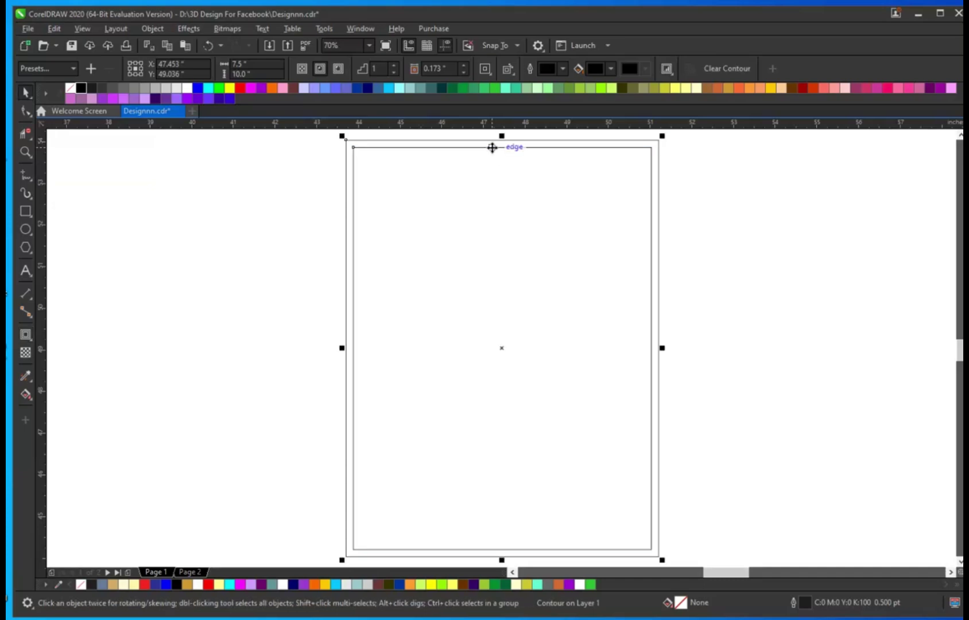
left_click(152, 29)
left_click(188, 317)
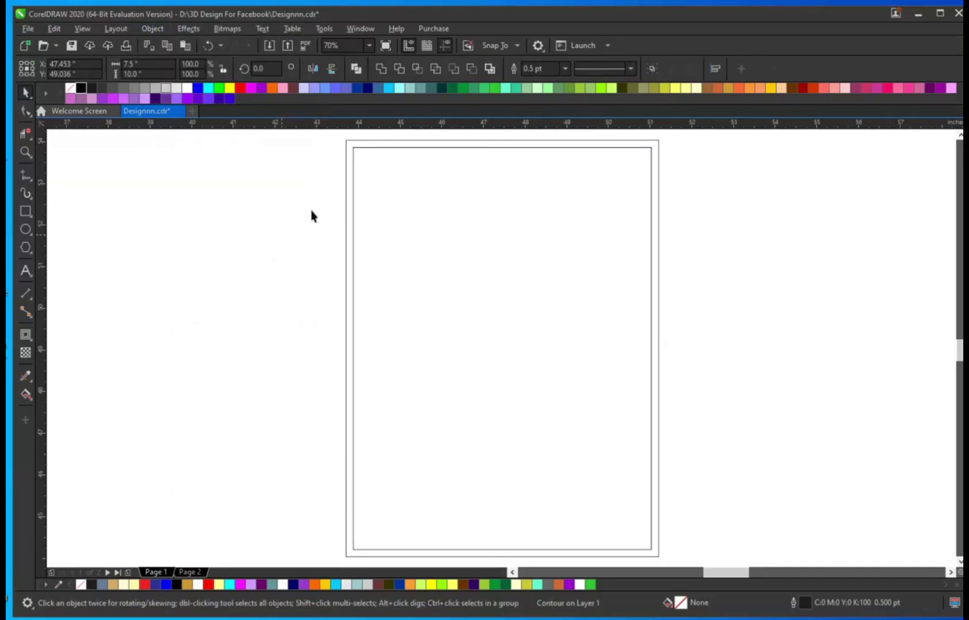
Step: Give the inner rectangle a red outline 1.0 pt wide
left_click(311, 211)
left_click(356, 150)
right_click(243, 89)
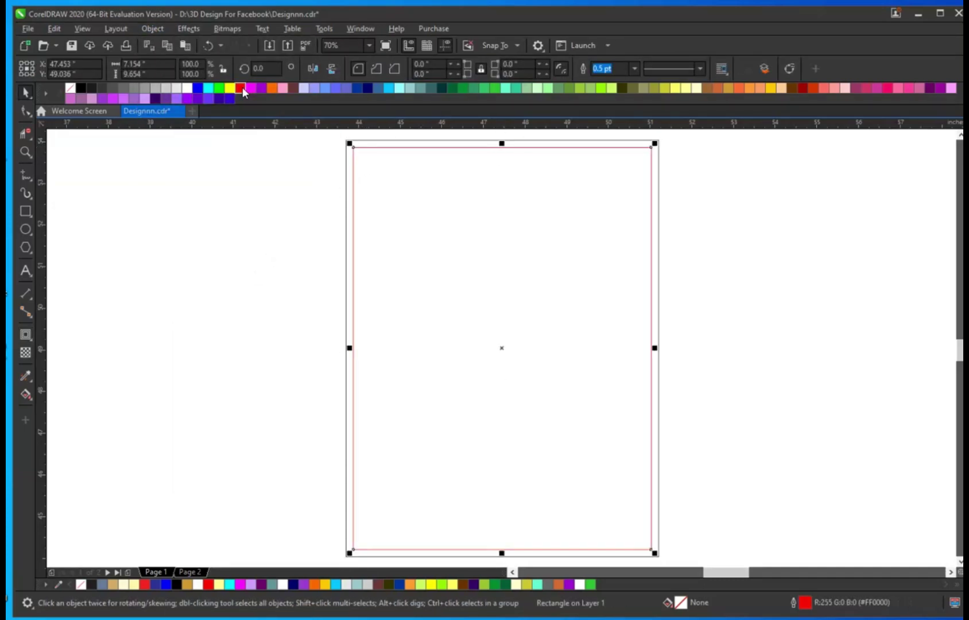
left_click(635, 69)
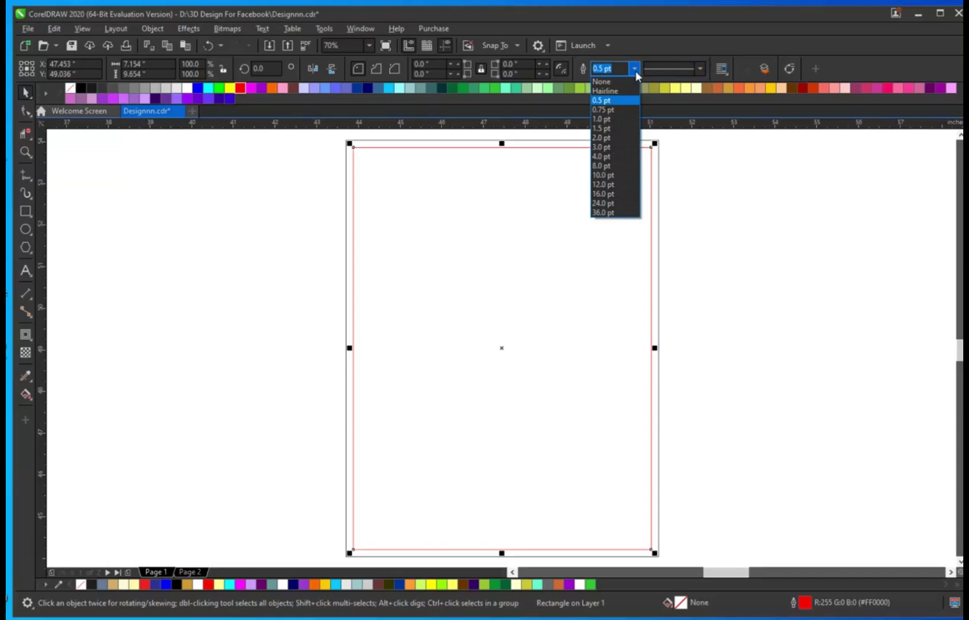
left_click(629, 117)
left_click(674, 164)
left_click(648, 151)
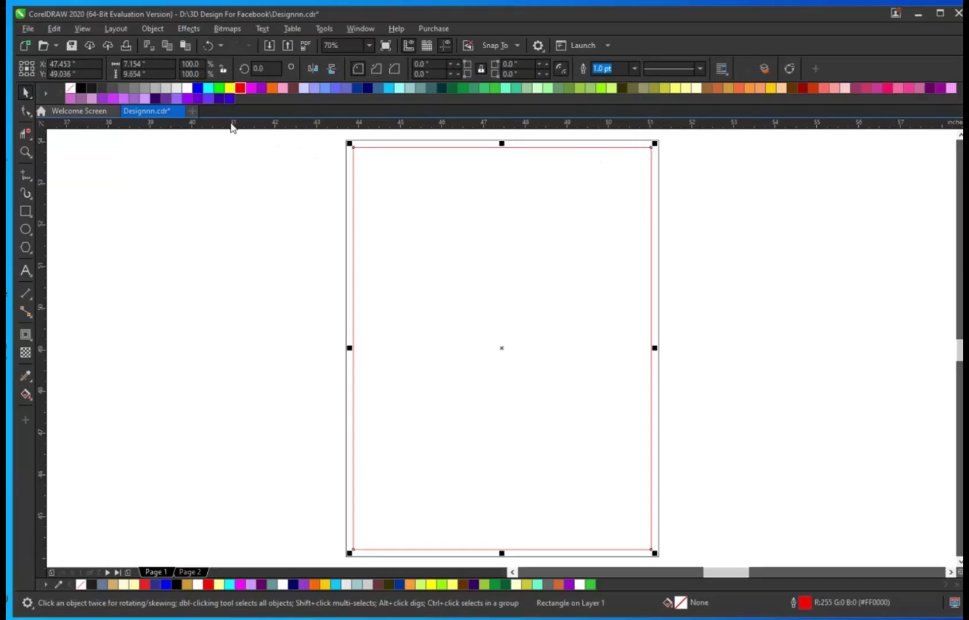
Step: Fill the outer rectangle with light grey (#E6E6E6) and remove its outline
left_click(349, 166)
left_click(354, 140)
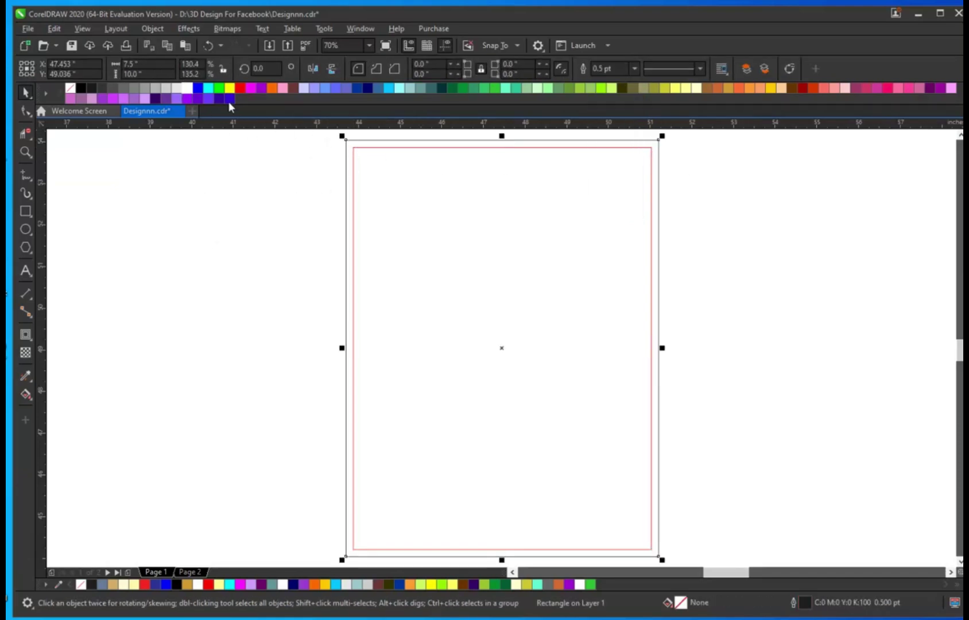
left_click(174, 92)
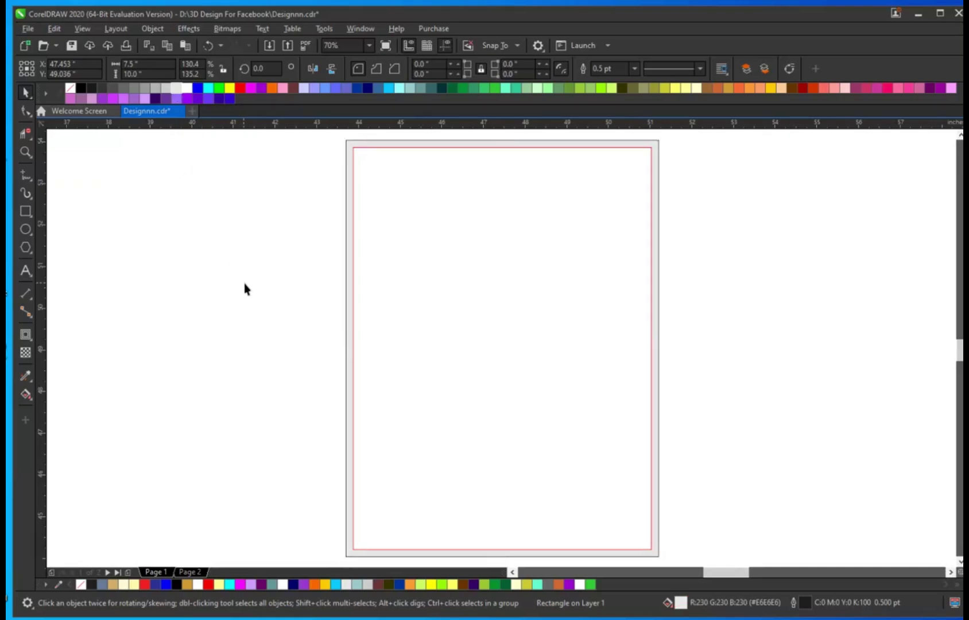
left_click(295, 232)
left_click(346, 202)
right_click(73, 89)
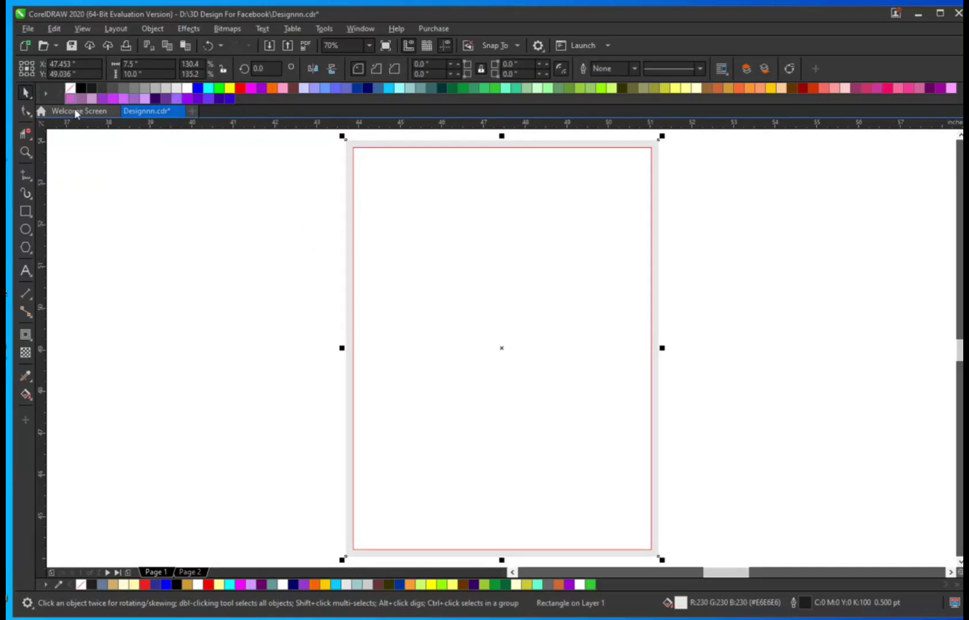
Step: Change the outer rectangle's fill to dark grey and give the inner rectangle a white fill
left_click(665, 240)
key("F2")
left_click_drag(694, 138, 330, 291)
left_click(554, 176)
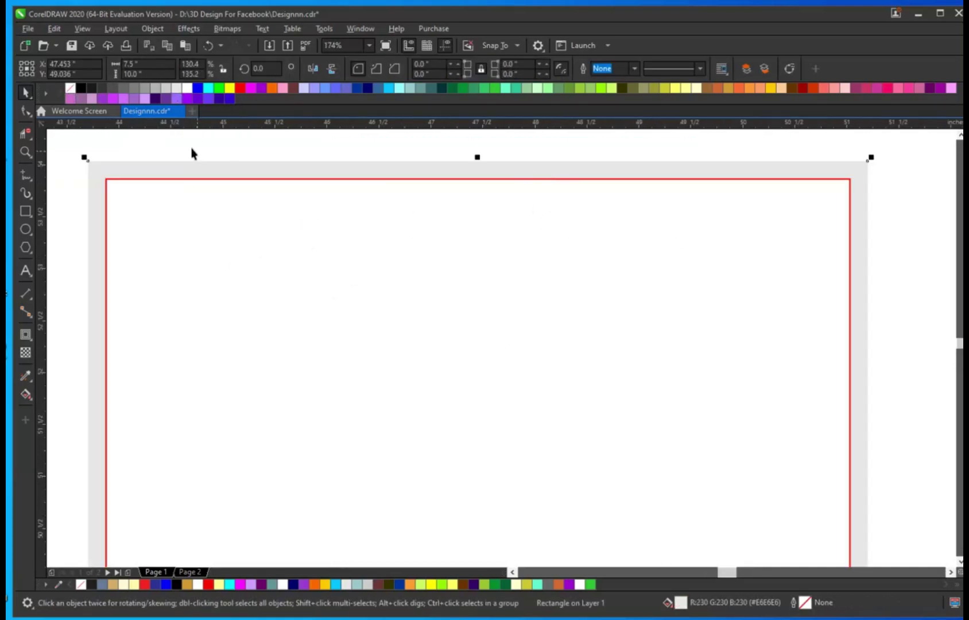
left_click(122, 89)
left_click(346, 242)
key("shift+F2")
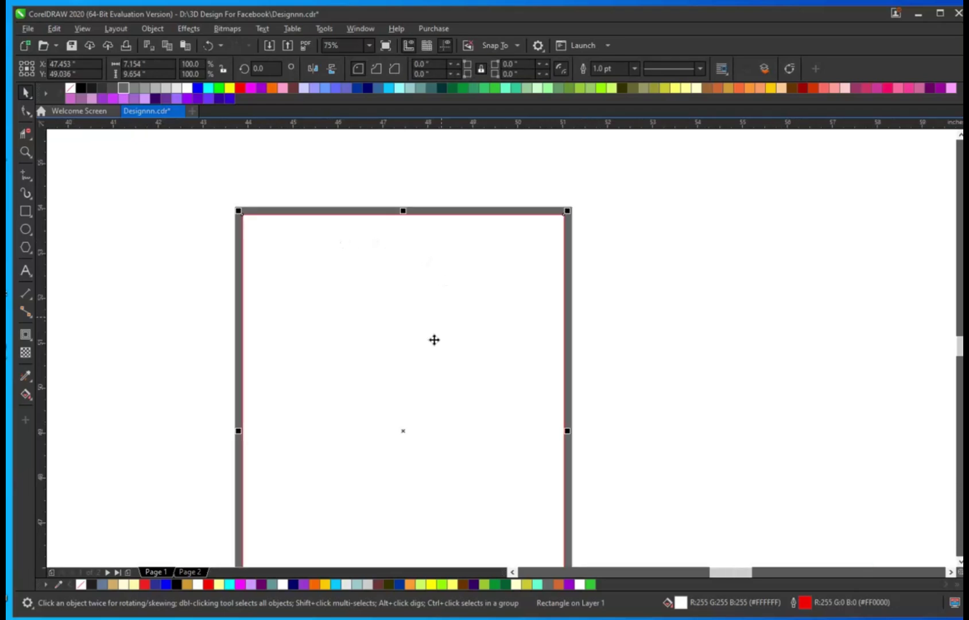
left_click(715, 174)
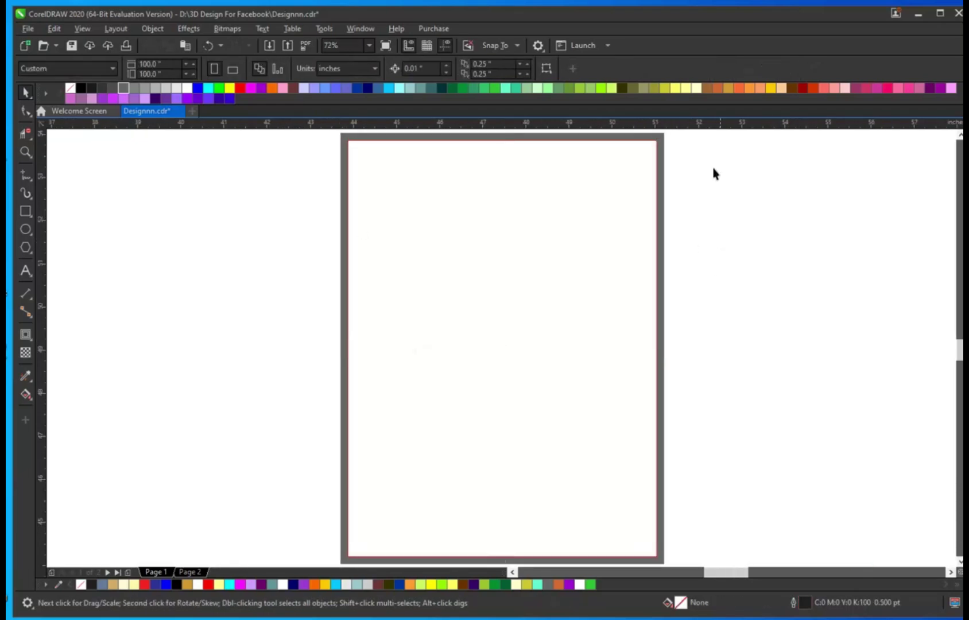
Step: Draw a polygon about 2.7 in wide on the upper page, set it to 3 sides and rotate it 90 degrees
left_click(26, 248)
left_click_drag(439, 191, 564, 311)
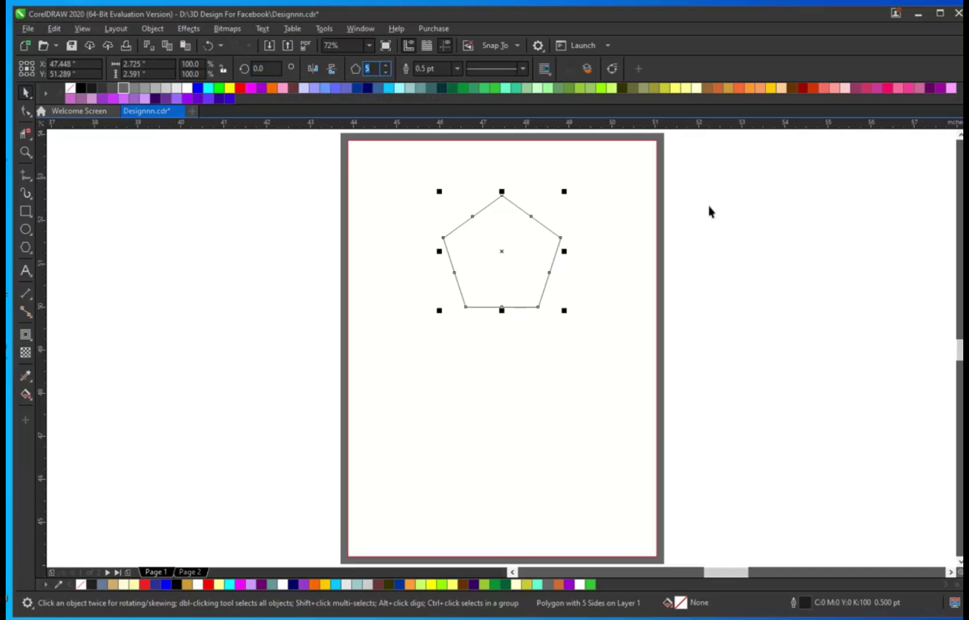
type("3")
key("Return")
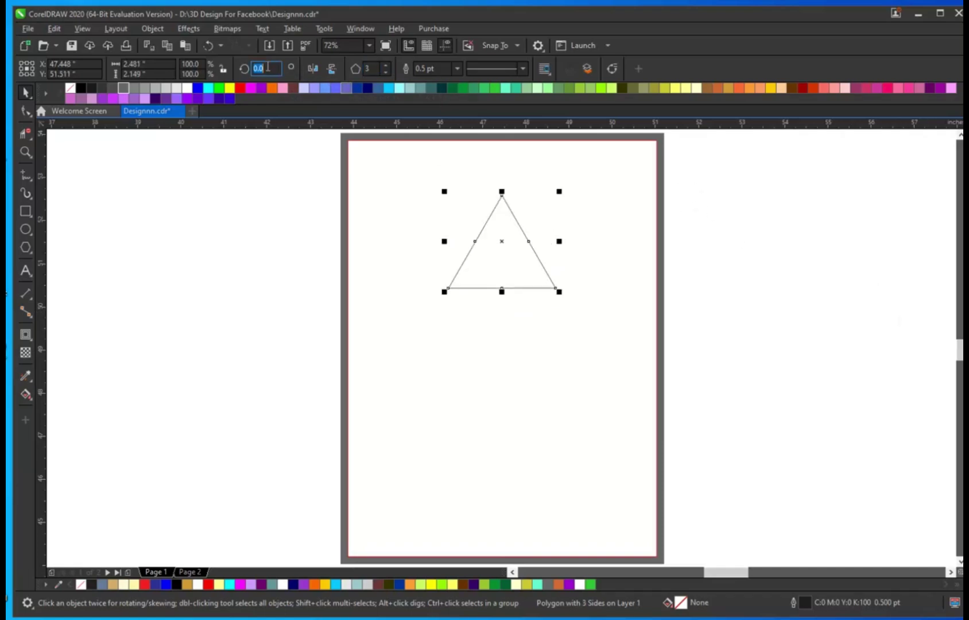
type("90")
key("Return")
Step: Align the triangle to the inner rectangle's top-right corner, stretch it to about 5.7 in tall and fill it black
key("ctrl+a")
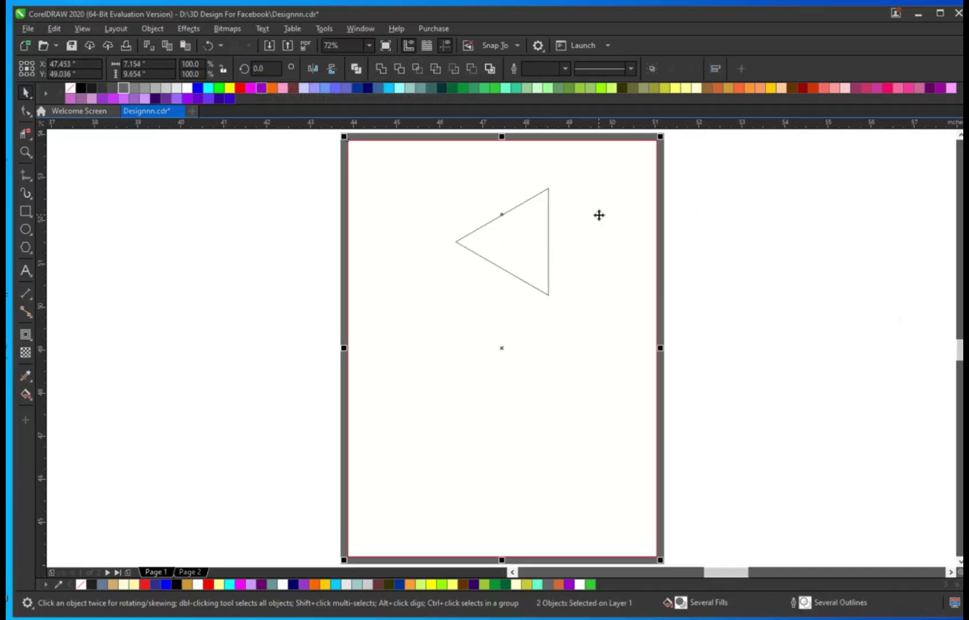
key("r")
key("t")
left_click_drag(776, 333, 515, 132)
left_click_drag(610, 251, 630, 392)
left_click(86, 91)
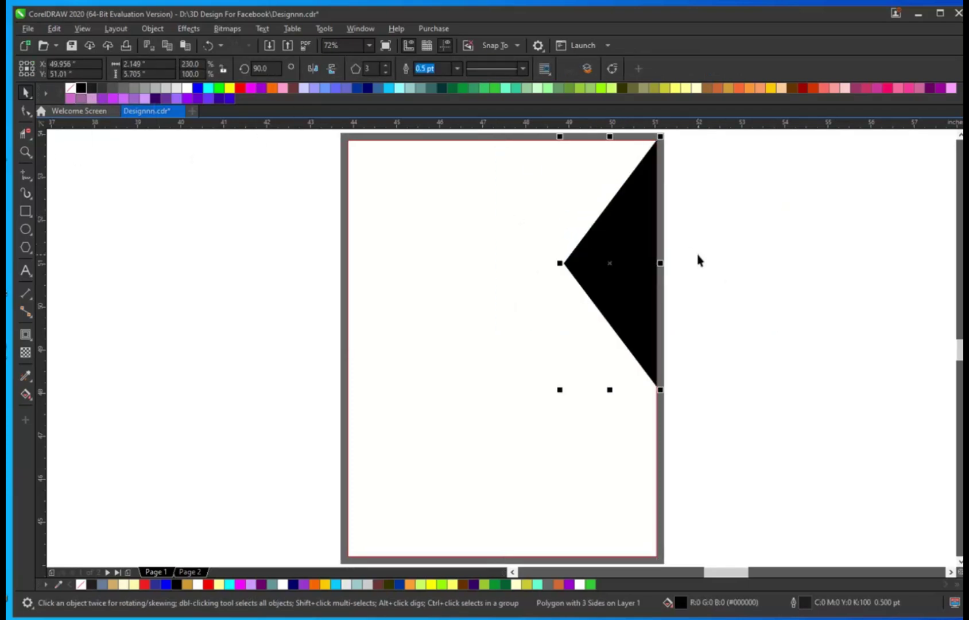
Step: Create a mirrored copy of the black triangle, align it to the inner rectangle's left edge and scale it down
left_click_drag(661, 263, 541, 264)
left_click(551, 216, "shift")
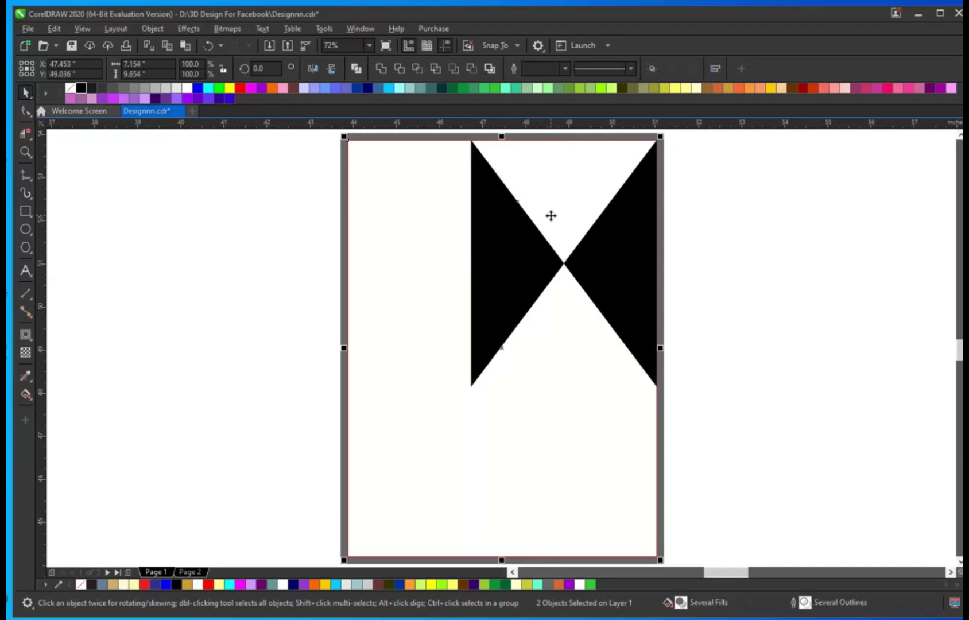
key("l")
left_click(736, 263)
left_click(411, 241)
left_click_drag(445, 137, 407, 242)
left_click(289, 324)
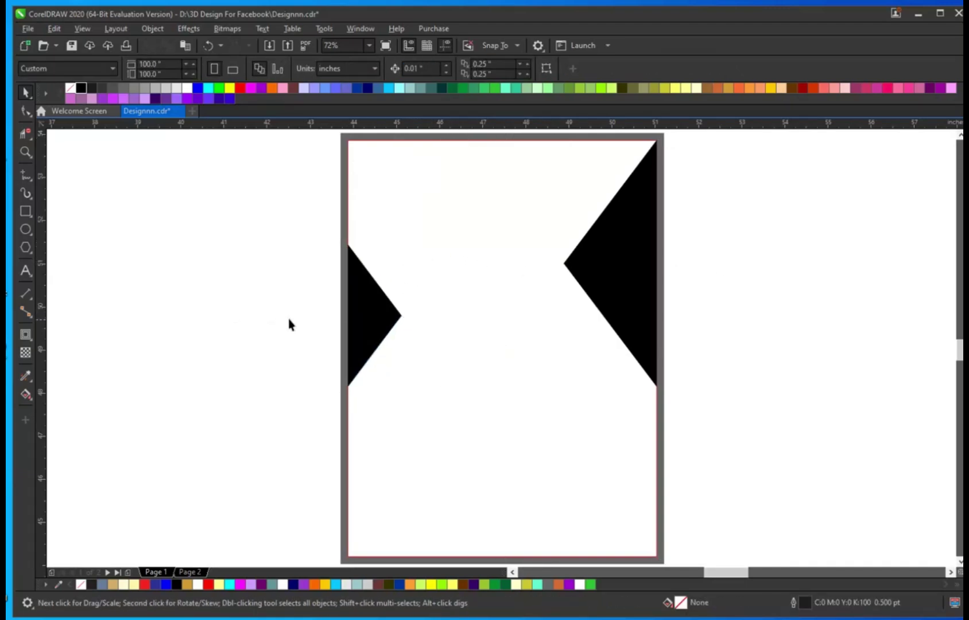
Step: Draw a square about 3.2 in wide between the triangles and round its corners to about 0.35 in
left_click(29, 248)
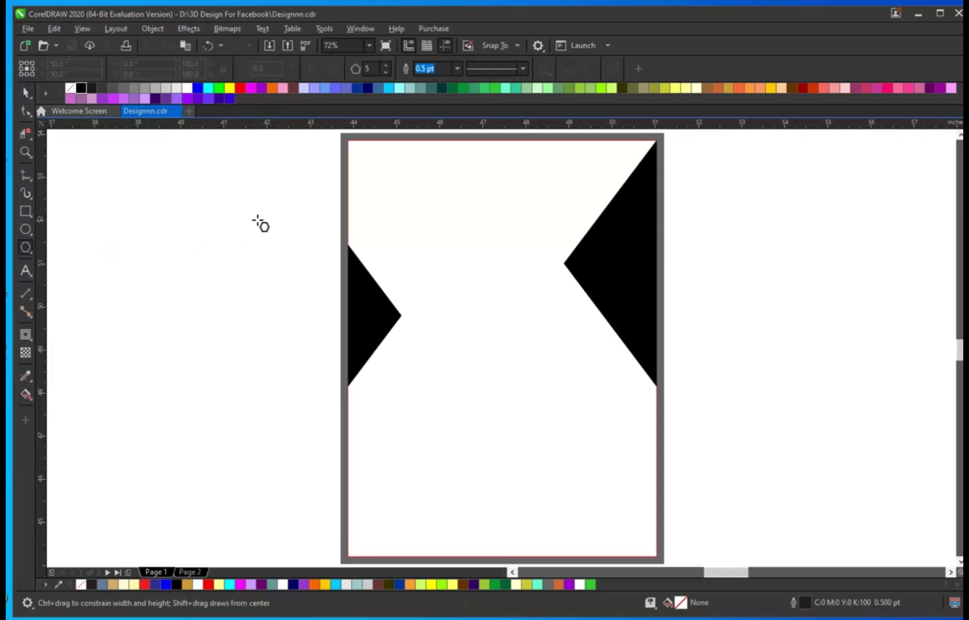
left_click(25, 210)
left_click_drag(433, 213, 572, 351)
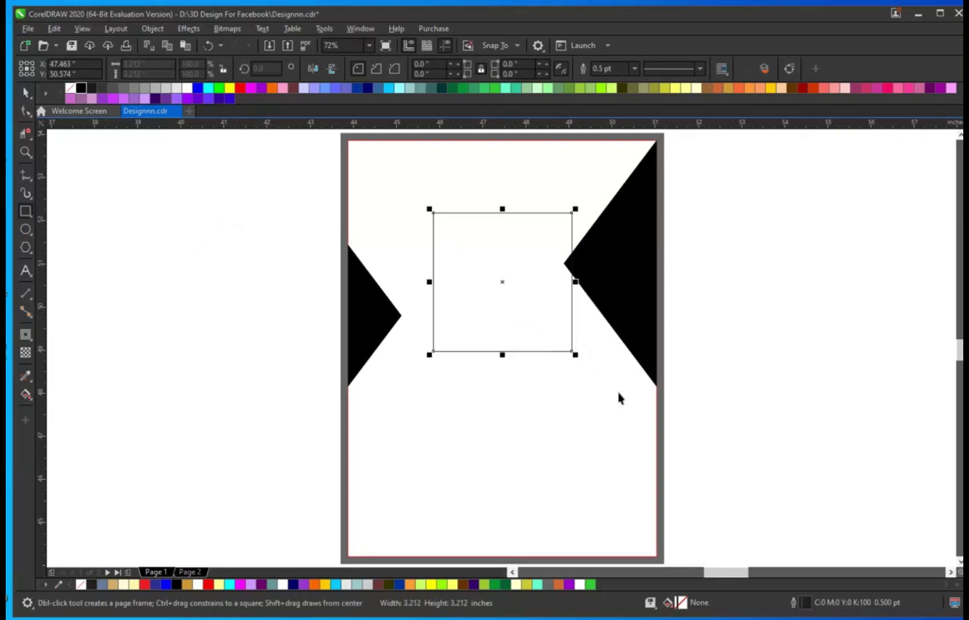
left_click(25, 111)
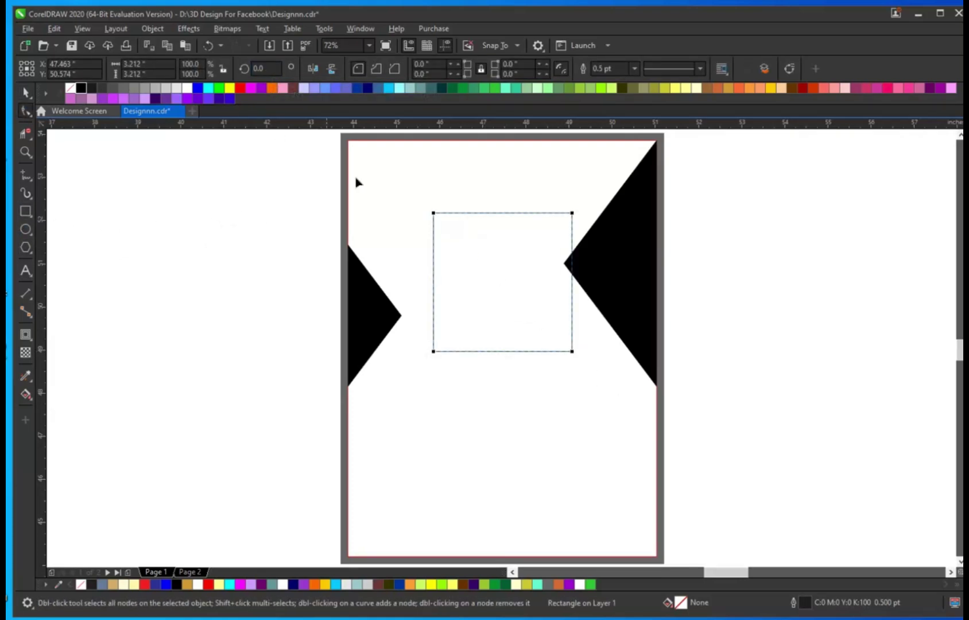
left_click_drag(433, 213, 434, 228)
key("space")
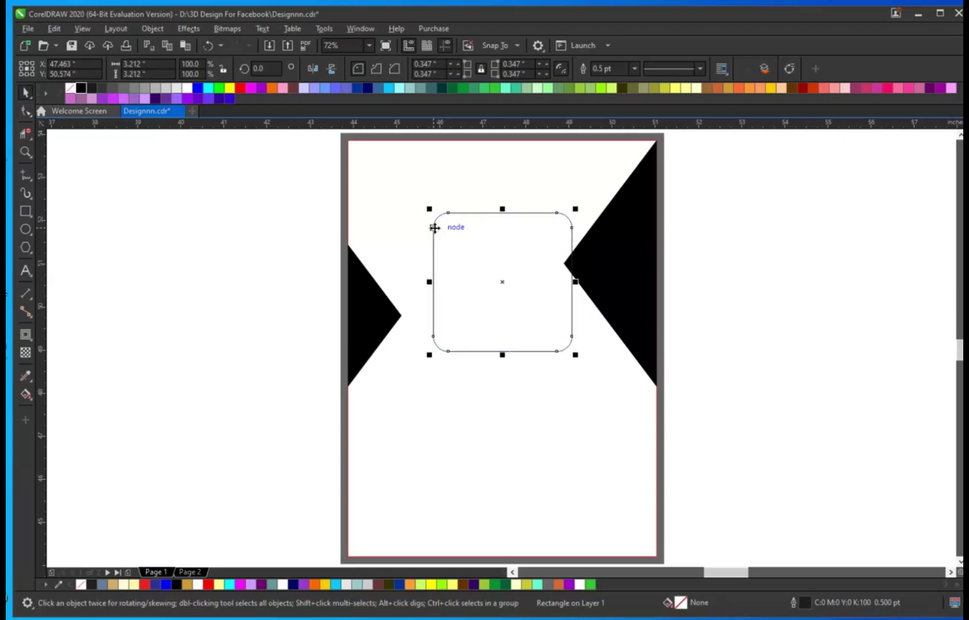
Step: Rotate the rounded square by 45 degrees
left_click(433, 225)
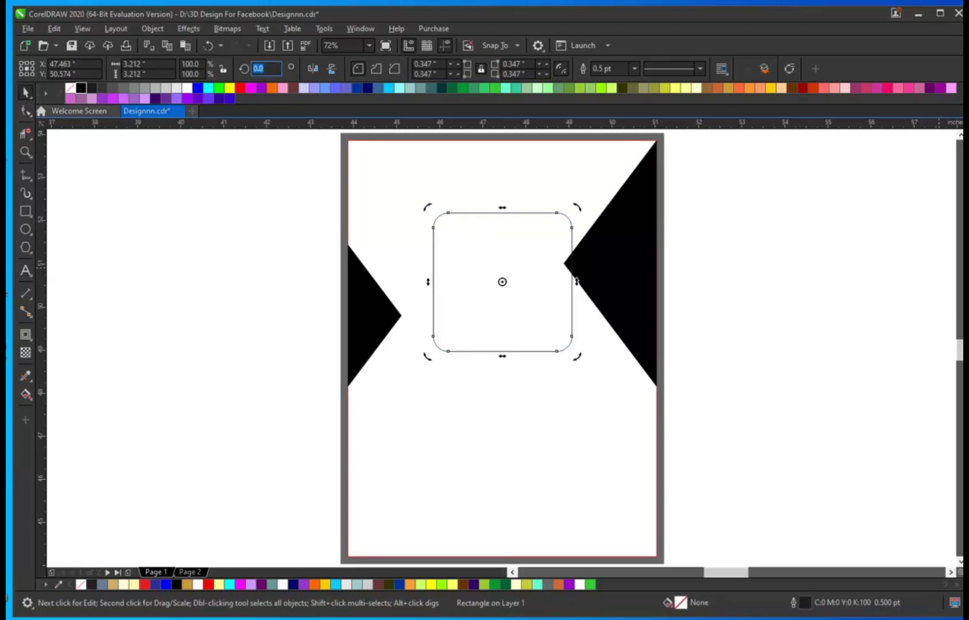
key("Return")
left_click(838, 392)
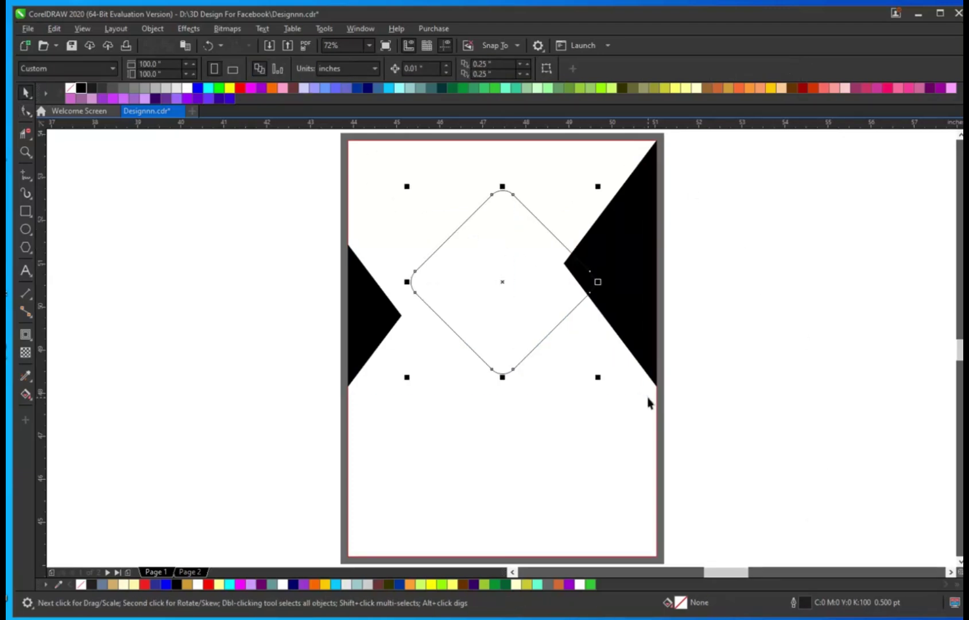
Step: Place the diamond over the large triangle's tip at about 3.9 in wide and fill it white
left_click_drag(598, 377, 584, 387)
left_click_drag(502, 281, 548, 294)
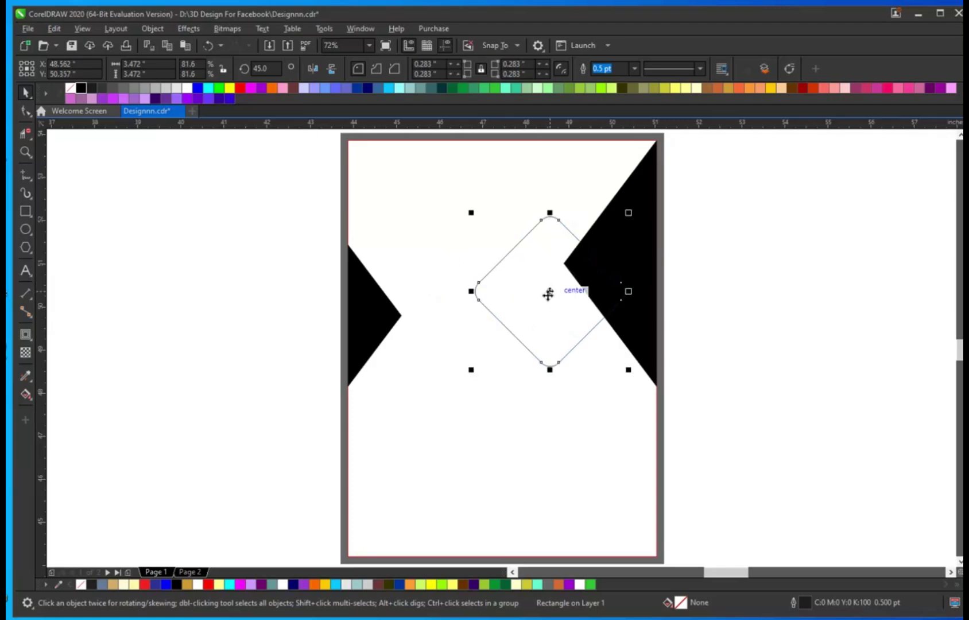
left_click(184, 87)
left_click_drag(628, 213, 641, 202)
Step: Add a black one-step inside contour offset about 0.12 in to the white diamond and break the contour apart
key("F10")
left_click(26, 334)
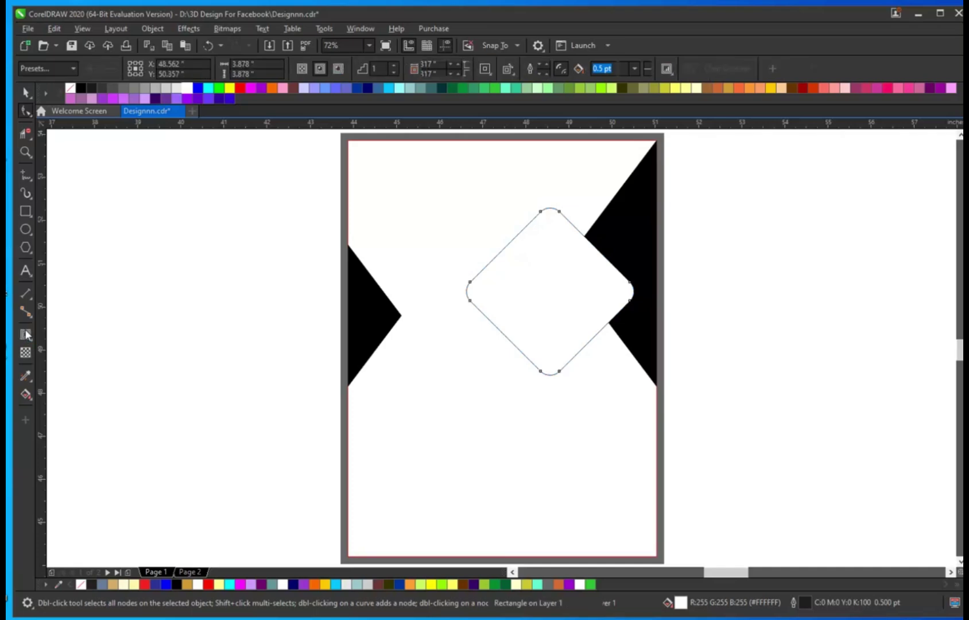
left_click_drag(550, 208, 550, 204)
key("space")
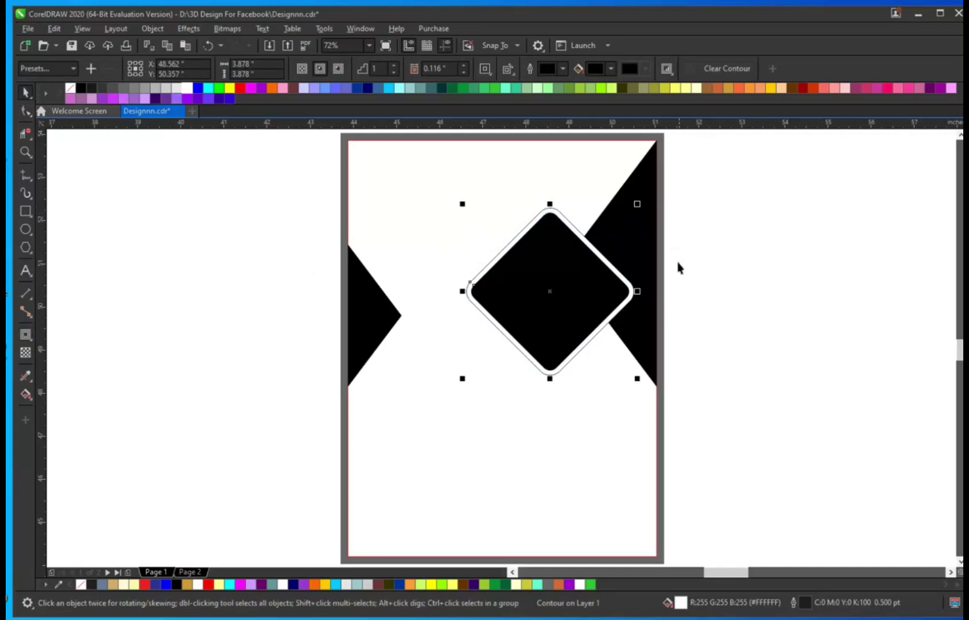
left_click(147, 27)
left_click(207, 317)
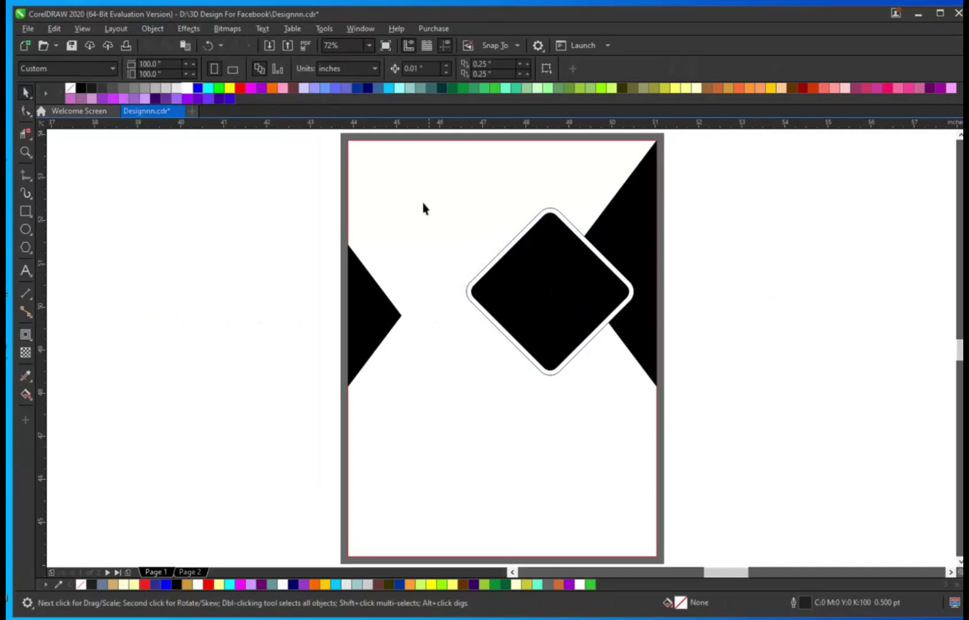
Step: Group the diamond's two shapes and make two smaller copies about 2.6 in wide, stacked along the large diamond's left side
key("ctrl+g")
left_click_drag(637, 379, 585, 361)
right_click(585, 361)
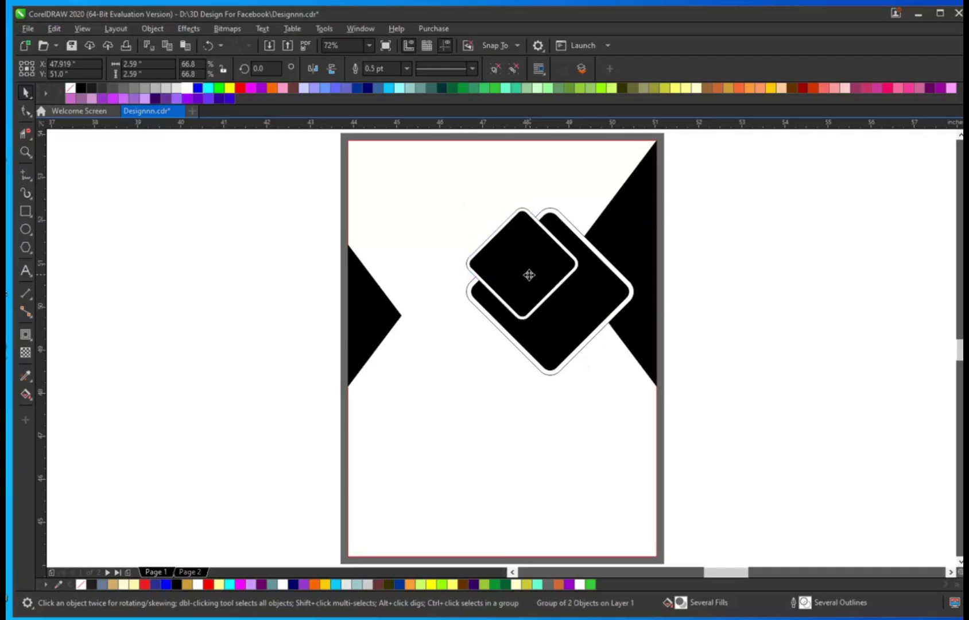
left_click_drag(529, 275, 463, 283)
left_click_drag(459, 221, 458, 301)
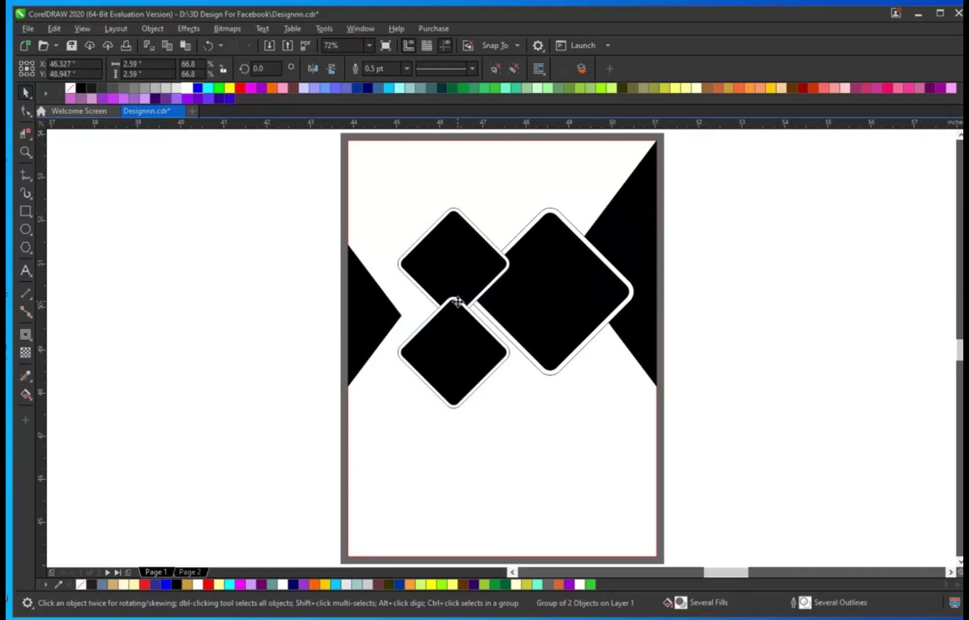
Step: Align the pair of small diamonds with the large diamond on their horizontal centre line
left_click(545, 333, "shift")
key("e")
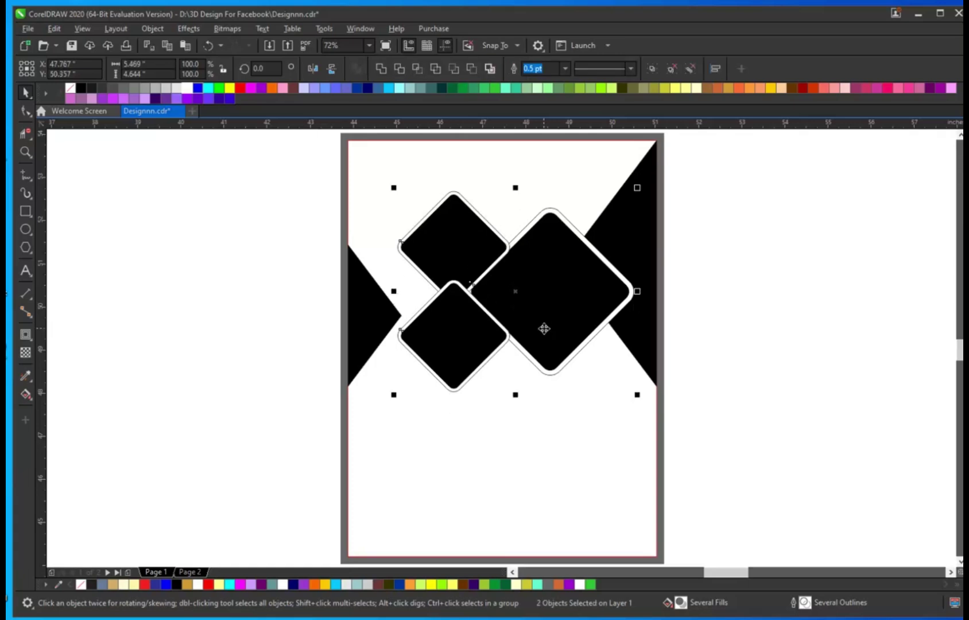
key("Escape")
Step: Move the pair of small diamonds slightly right, closer to the large diamond
left_click(459, 295)
key("F2")
left_click_drag(410, 270, 539, 324)
left_click_drag(373, 344, 391, 343)
scroll(391, 344, "down", 3)
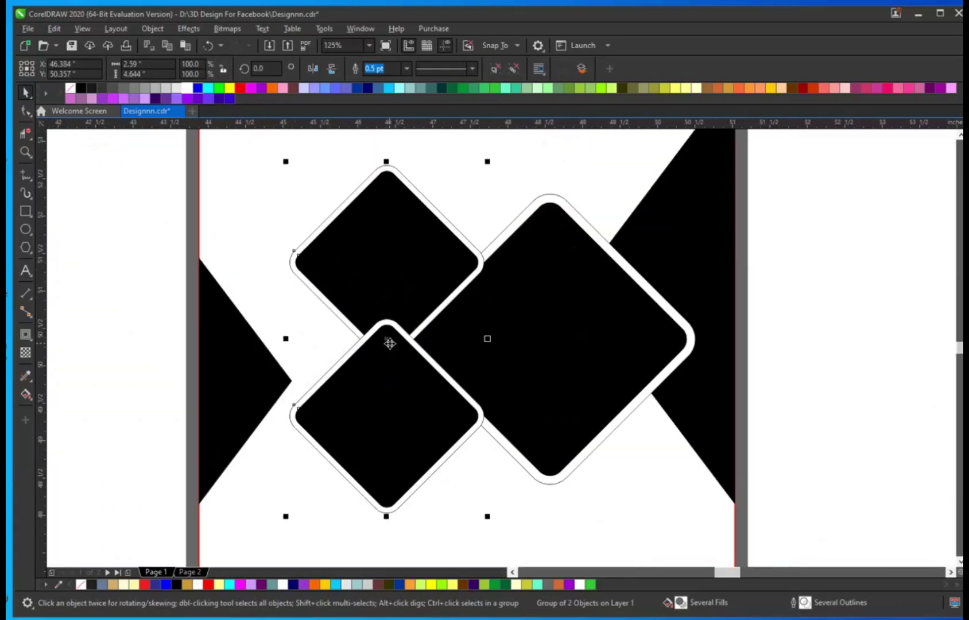
Step: Group all three diamonds and centre the group across the width of the inner rectangle
key("Escape")
left_click(504, 323)
left_click(421, 357, "shift")
key("ctrl+g")
left_click(607, 168, "shift")
key("c")
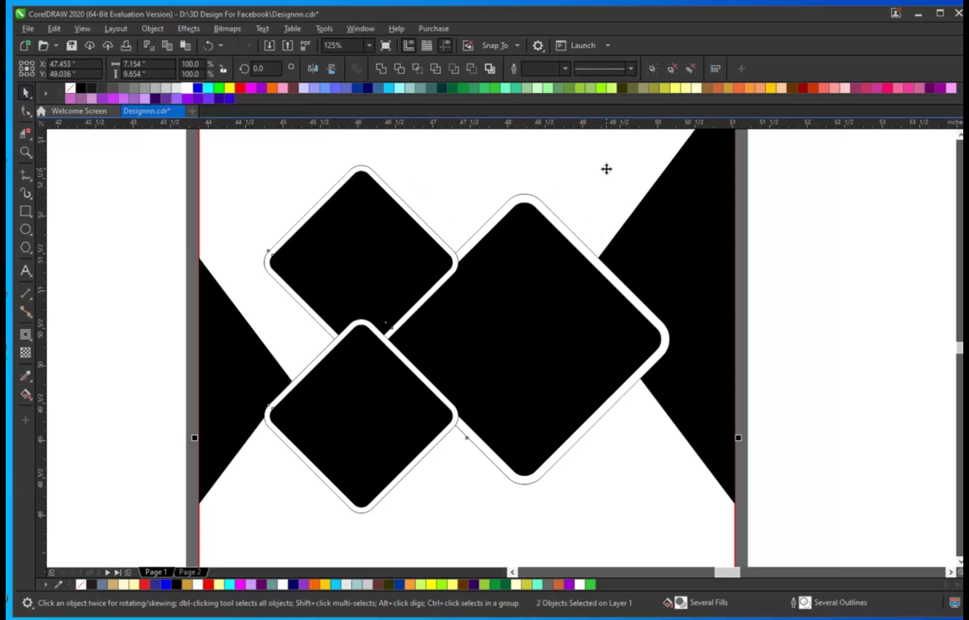
Step: Enlarge the diamond group slightly about its centre, to about 102% of its size
key("shift+F2")
key("Escape")
left_click(550, 296)
left_click_drag(626, 396, 628, 400)
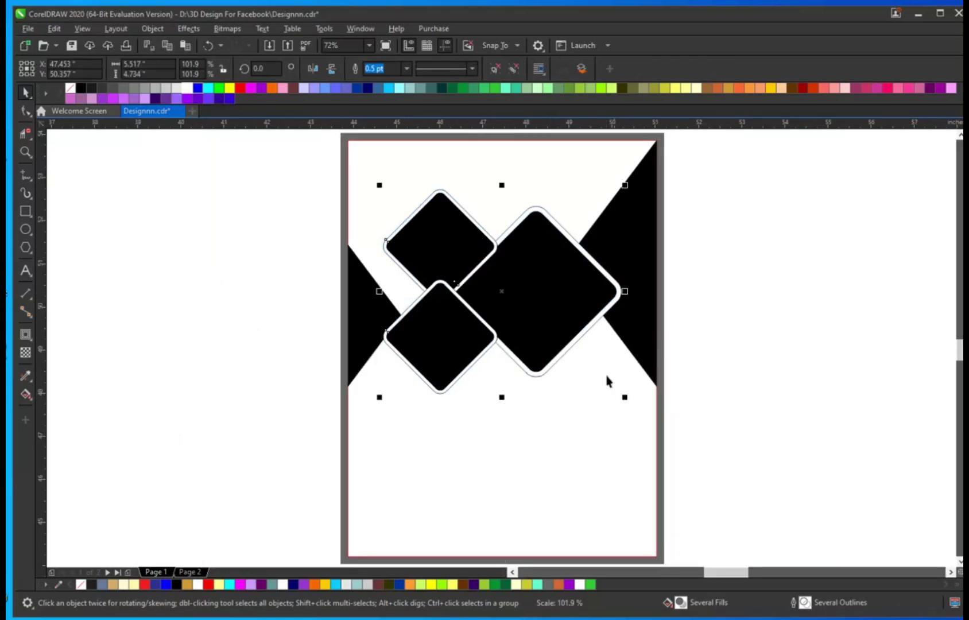
Step: Lower the diamond group slightly and narrow the right triangle by pulling its tip toward the page edge
left_click_drag(586, 307, 589, 315)
left_click(641, 368)
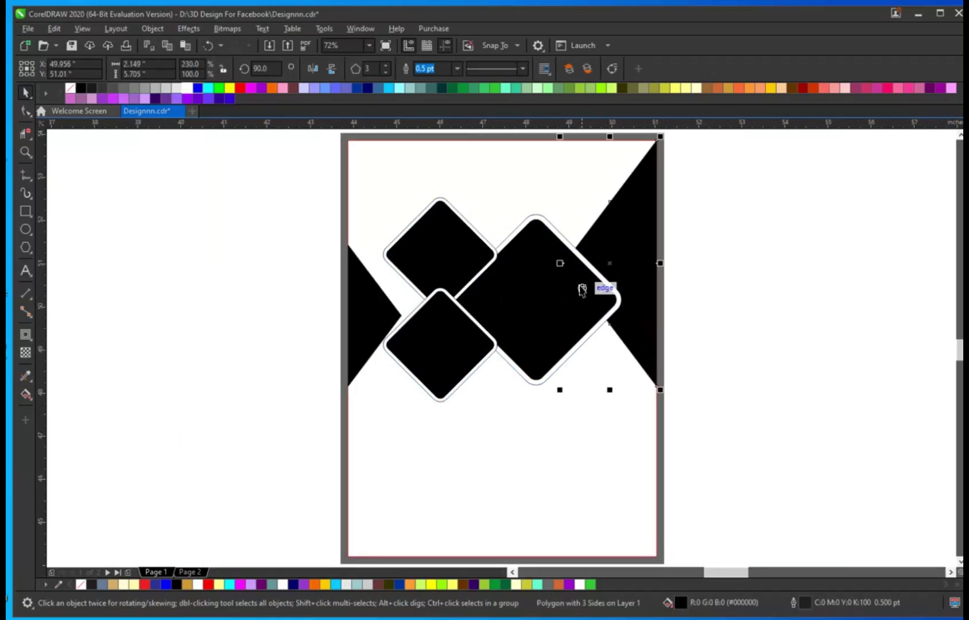
left_click_drag(561, 266, 588, 267)
Step: Shrink the diamond group slightly and extend the right triangle's tip a little toward the large diamond
left_click(594, 316)
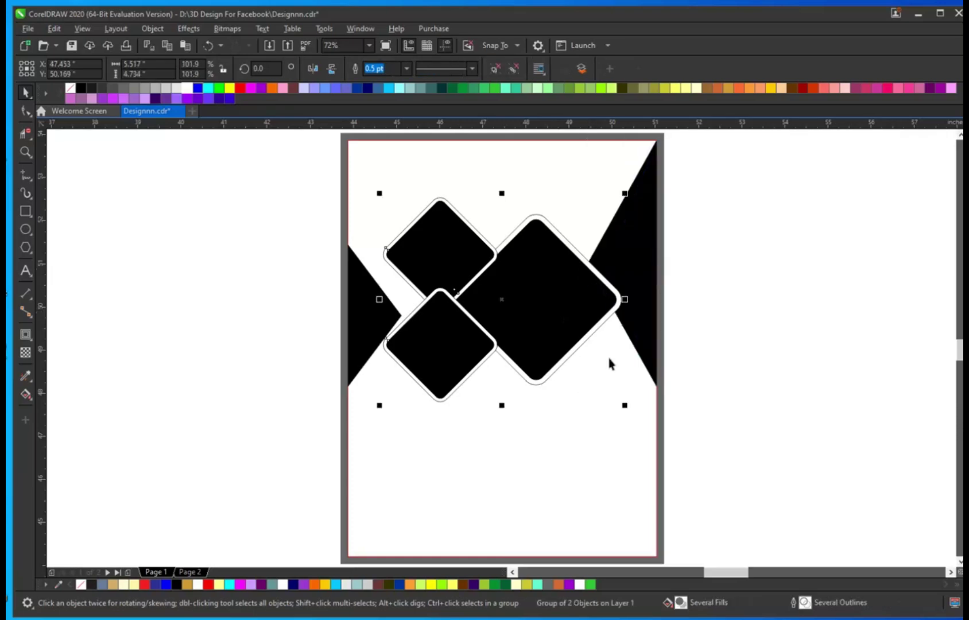
left_click_drag(624, 405, 619, 399)
left_click(636, 299)
left_click_drag(585, 264, 576, 266)
left_click(598, 335)
left_click(581, 320)
left_click(630, 283, "shift")
left_click(727, 314)
Step: Raise the left triangle slightly beside the small diamonds and undo the last change
left_click(463, 334)
left_click_drag(371, 329, 415, 303)
left_click(438, 319, "shift")
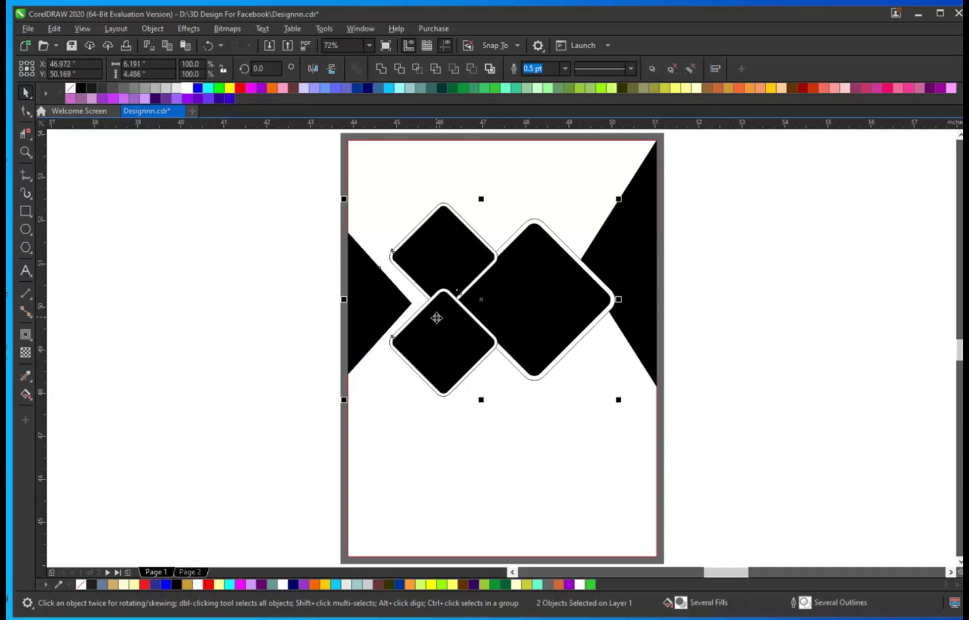
key("ctrl+z")
Step: Enlarge the diamond group from its upper-left corner to about 102.2% of its size
left_click(429, 334)
mouse_move(385, 199)
left_mouse_down()
mouse_move(355, 186)
mouse_move(373, 187)
left_mouse_up()
key("z")
left_click_drag(315, 201, 736, 430)
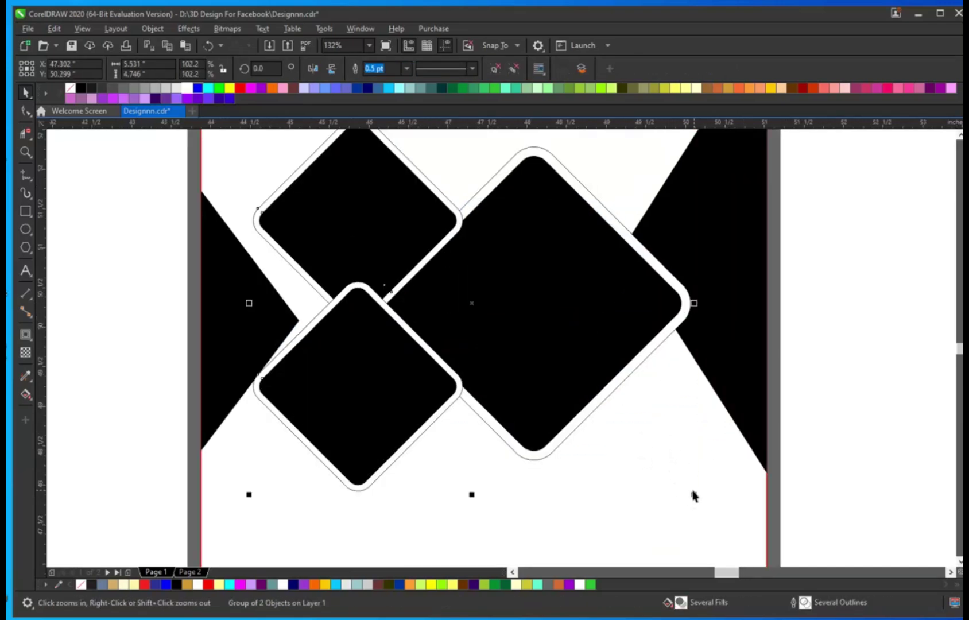
left_click_drag(692, 494, 672, 492)
key("ctrl+z")
Step: Convert the right triangle to curves and delete the extra node on its lower sloping edge
double_click(711, 370)
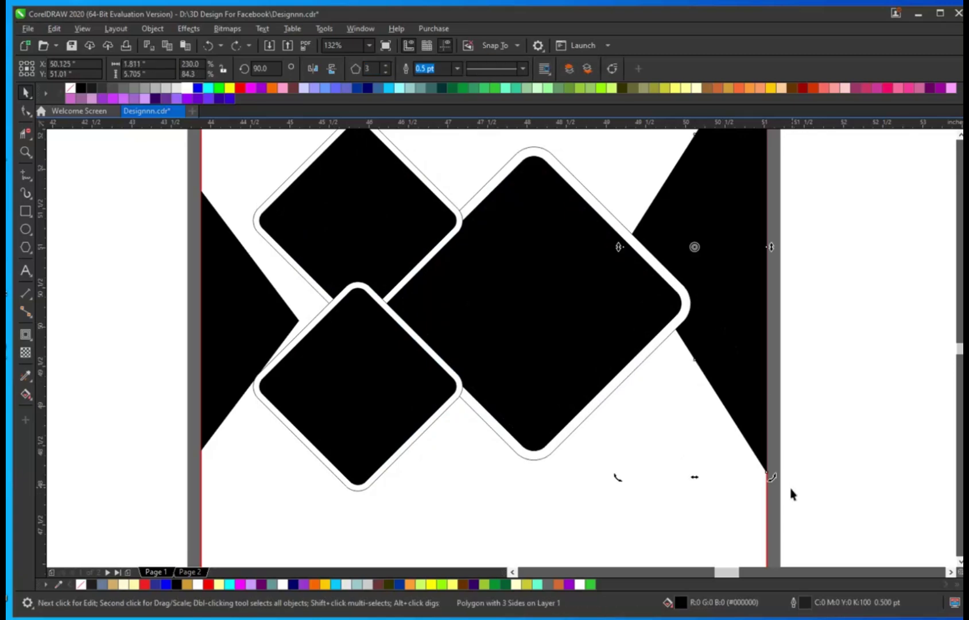
key("ctrl+q")
key("F10")
left_click_drag(677, 340, 721, 398)
key("Delete")
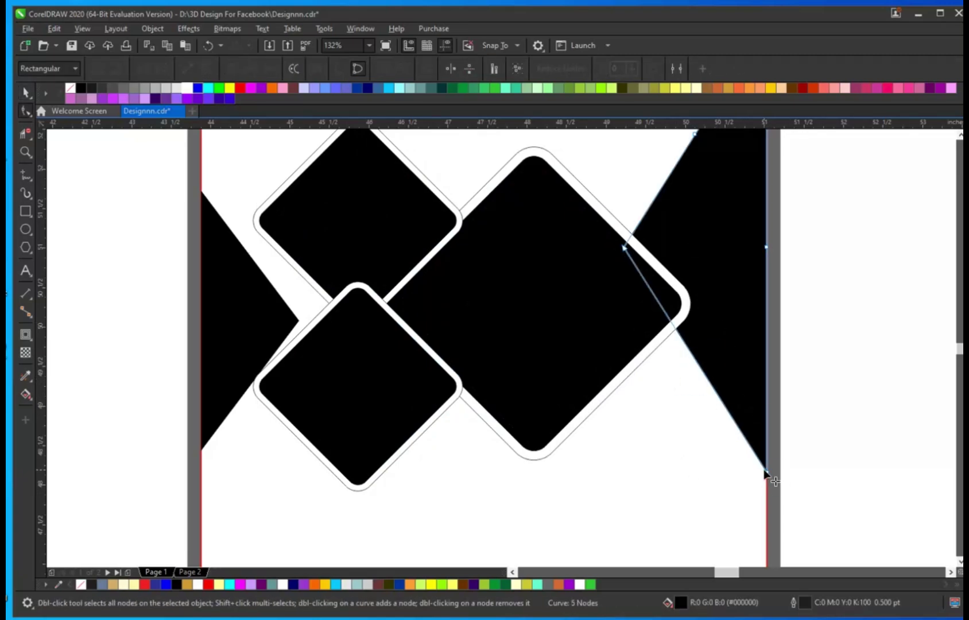
Step: Raise the right triangle's lower corner along the page edge so its lower side runs parallel to the large diamond
key("space")
left_click_drag(622, 476, 636, 467)
left_click(743, 373)
key("F10")
left_click_drag(769, 429, 769, 356)
Step: Align the diamond group with the inner page rectangle on their vertical centre line
key("space")
left_click(561, 329)
left_click(684, 462, "shift")
key("c")
key("Escape")
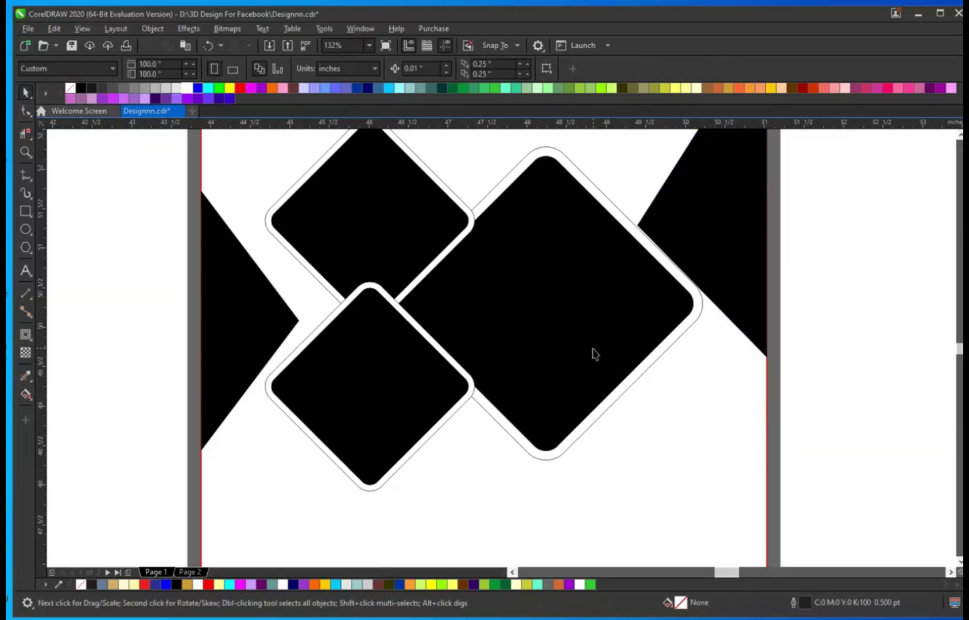
Step: Try nudging the diamond group slightly to the left, and undo the move
left_click(593, 350)
left_click(694, 420, "shift")
key("Escape")
left_click(641, 307)
key("Left")
left_click_drag(644, 319, 646, 321)
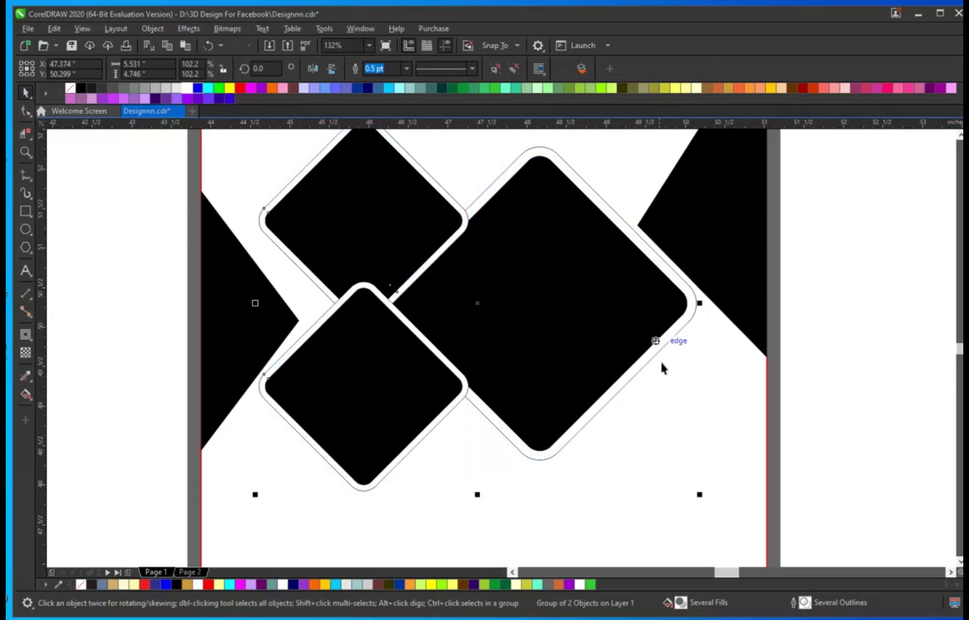
key("ctrl+z")
Step: Move the left triangle straight up so its tip points between the two small diamonds
left_click(267, 318)
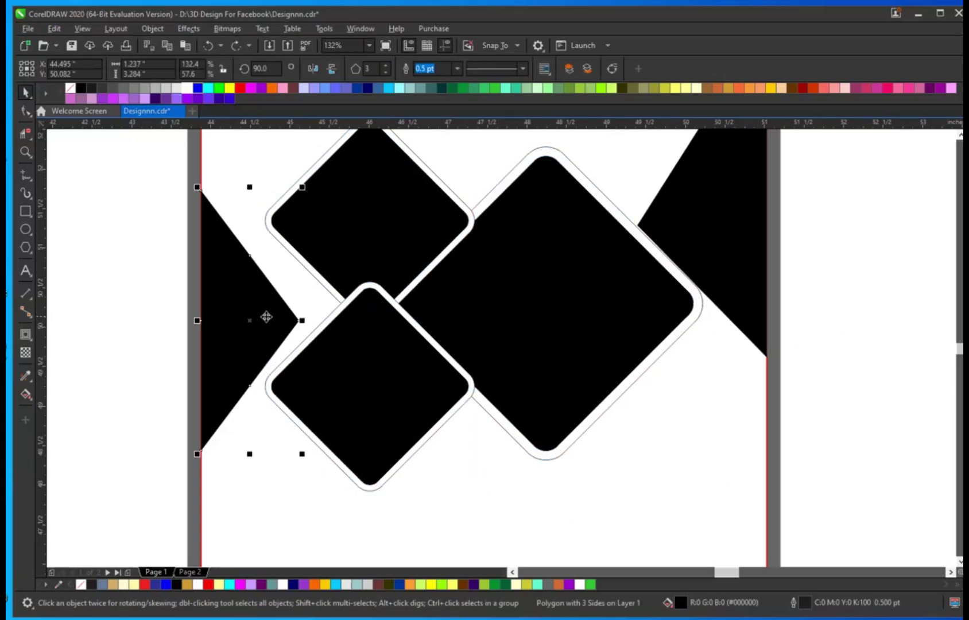
left_click_drag(262, 340, 261, 314)
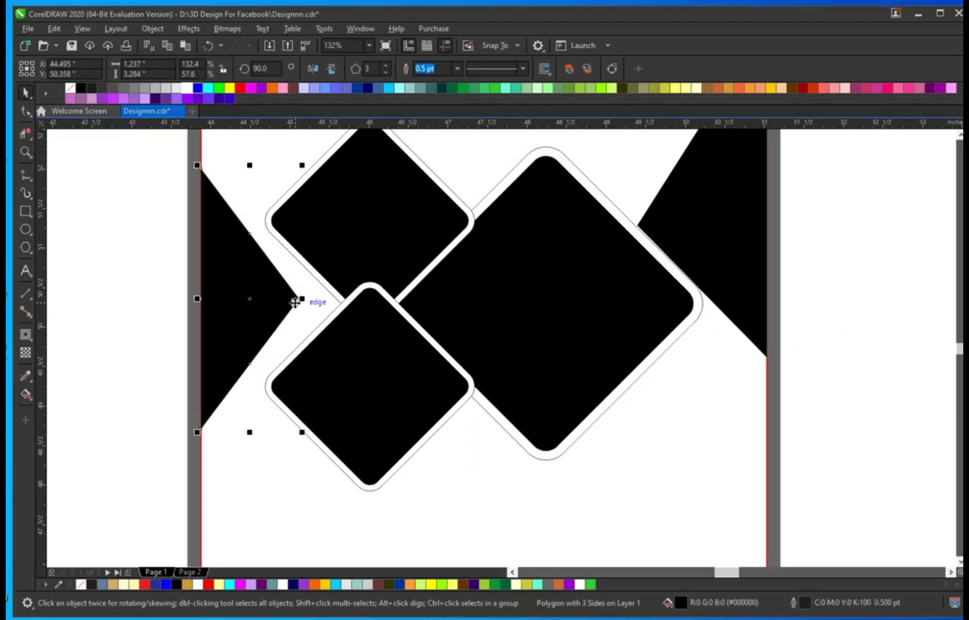
Step: Enlarge the diamond group from its upper-left corner to about 106% and align it with the left triangle's horizontal centre line
left_click(352, 259)
scroll(467, 298, "down", 2)
scroll(142, 205, "up", 1)
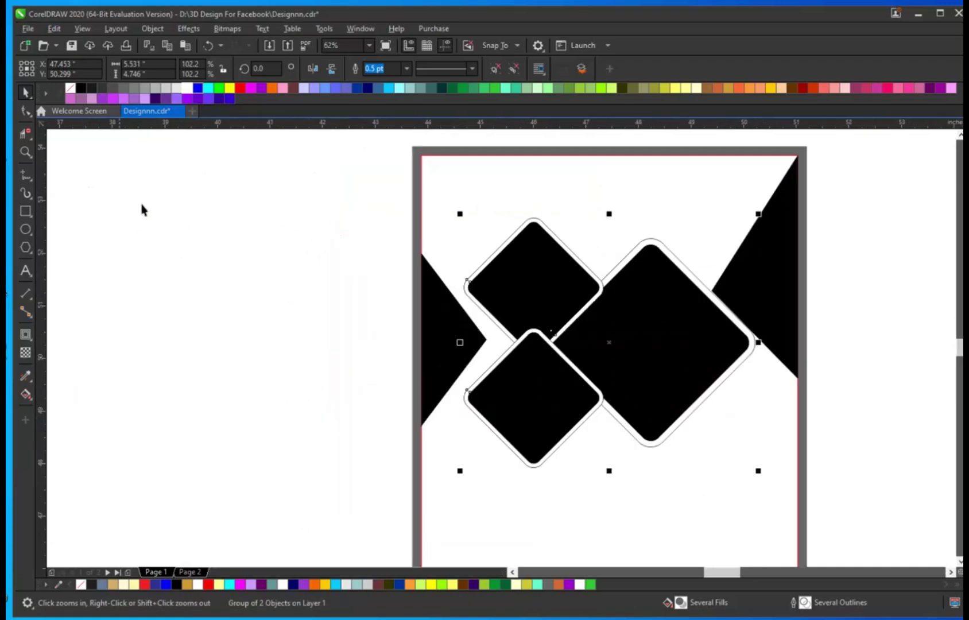
left_click_drag(461, 214, 417, 204)
key("e")
key("Escape")
left_click(686, 344)
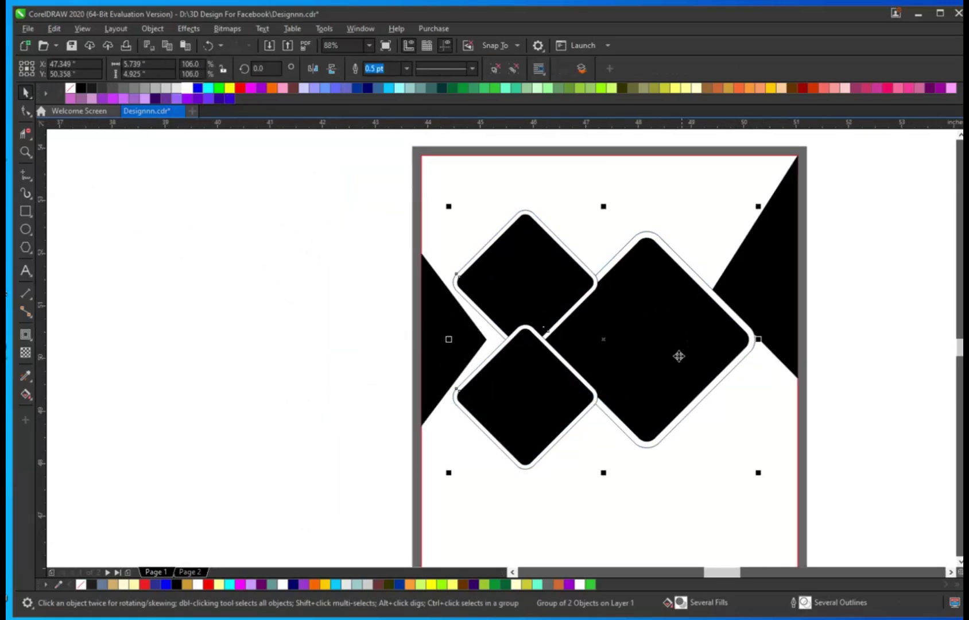
Step: Resize the left triangle to about 1.44 by 2.88 inches so its tip fits between the small diamonds
left_click(478, 345)
left_click_drag(489, 340, 508, 339)
key("F2")
left_click_drag(351, 221, 651, 471)
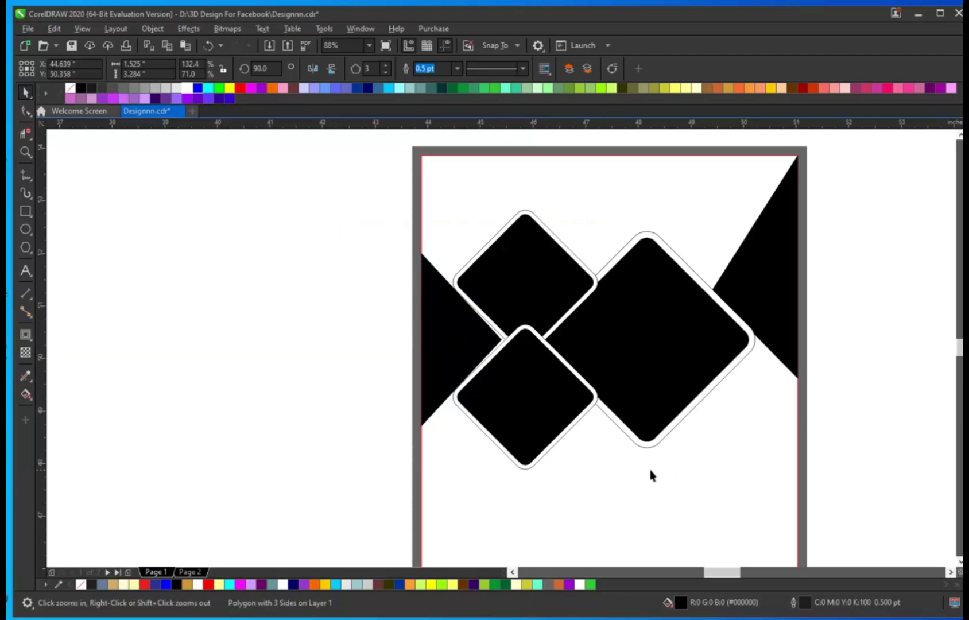
left_click_drag(430, 181, 430, 198)
left_click_drag(508, 336, 497, 337)
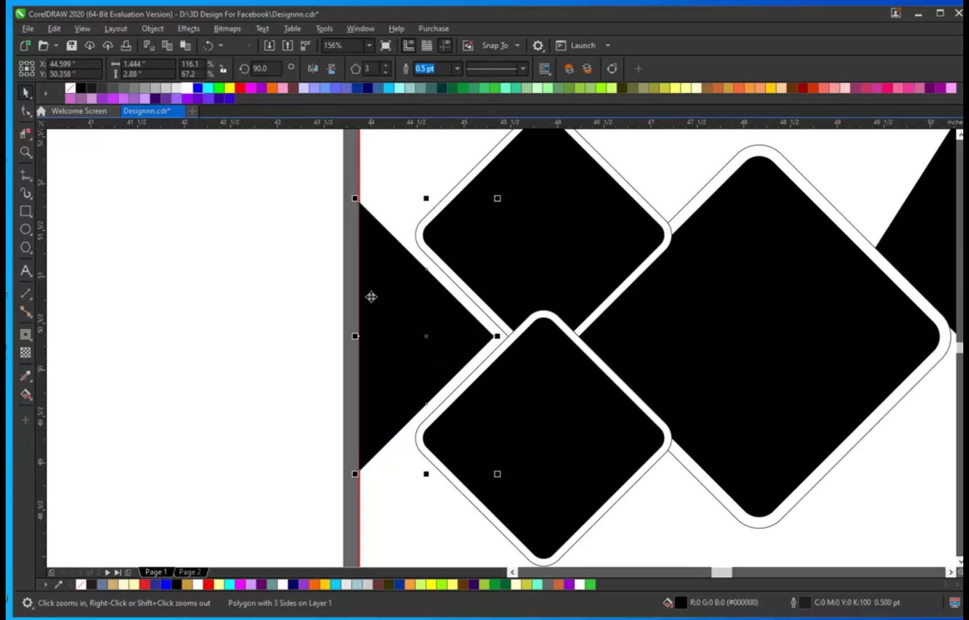
Step: Examine the fit of the triangles around the diamonds and the overall page layout
left_click(388, 191, "shift")
left_click(515, 269)
key("shift+F2")
key("Escape")
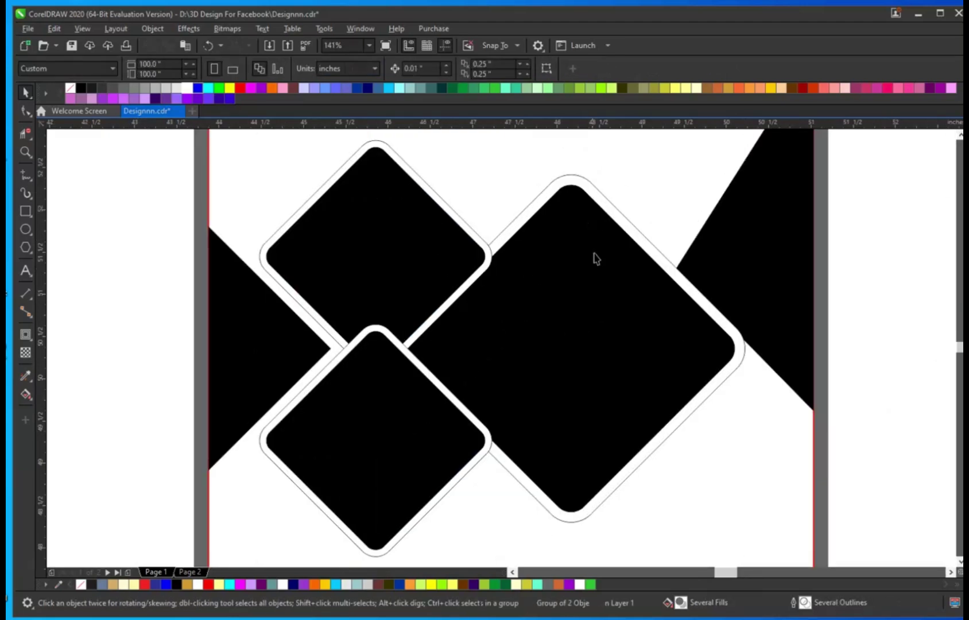
scroll(595, 257, "down", 2)
key("ctrl+a")
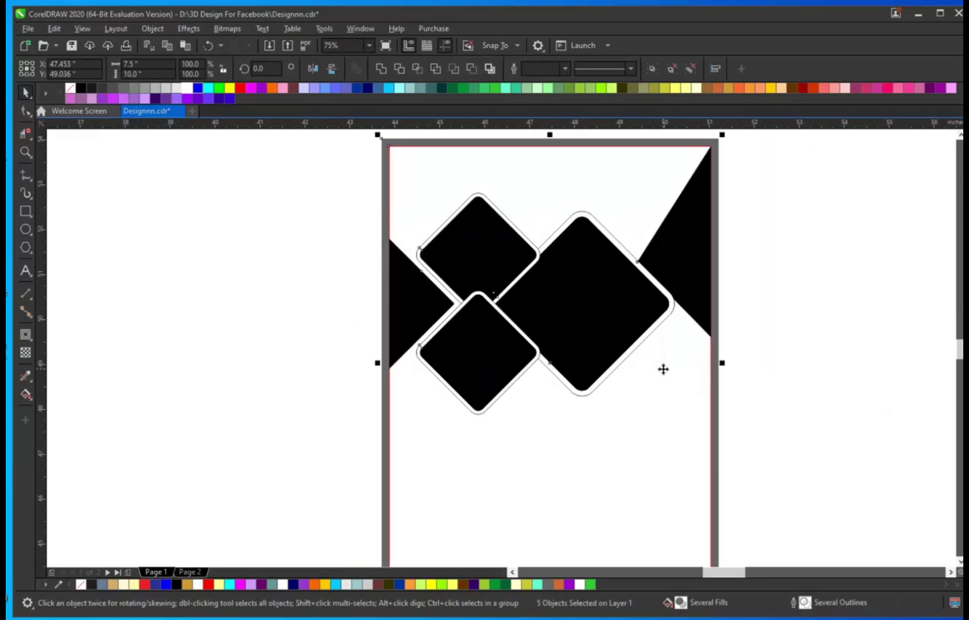
key("shift+F2")
key("Escape")
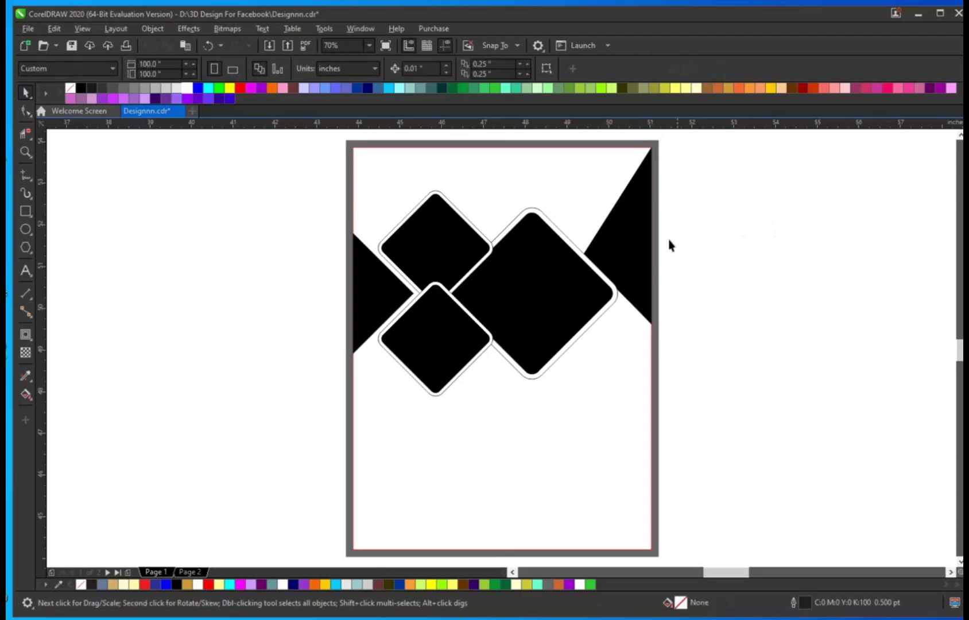
Step: Bring the kebab photo across the pasteboard to the page's right edge beside the right triangle
key("F4")
left_click_drag(167, 464, 925, 239)
key("F2")
left_click_drag(798, 170, 962, 317)
Step: Add a one-step inside contour of about 0.102 inches to the right triangle and break the contour apart
left_click(346, 274)
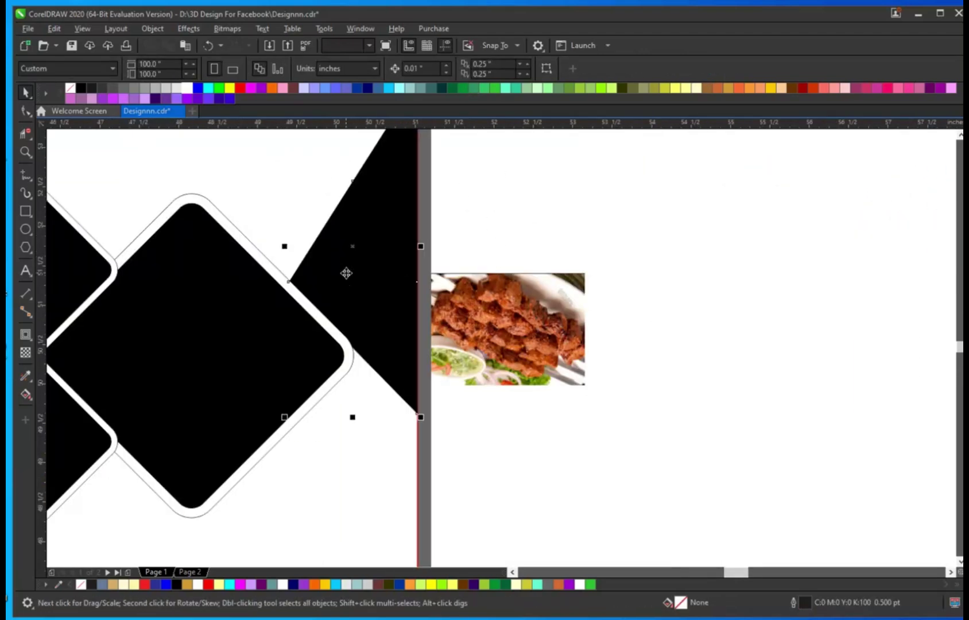
left_click(26, 335)
left_click_drag(289, 282, 299, 281)
key("space")
left_click(152, 28)
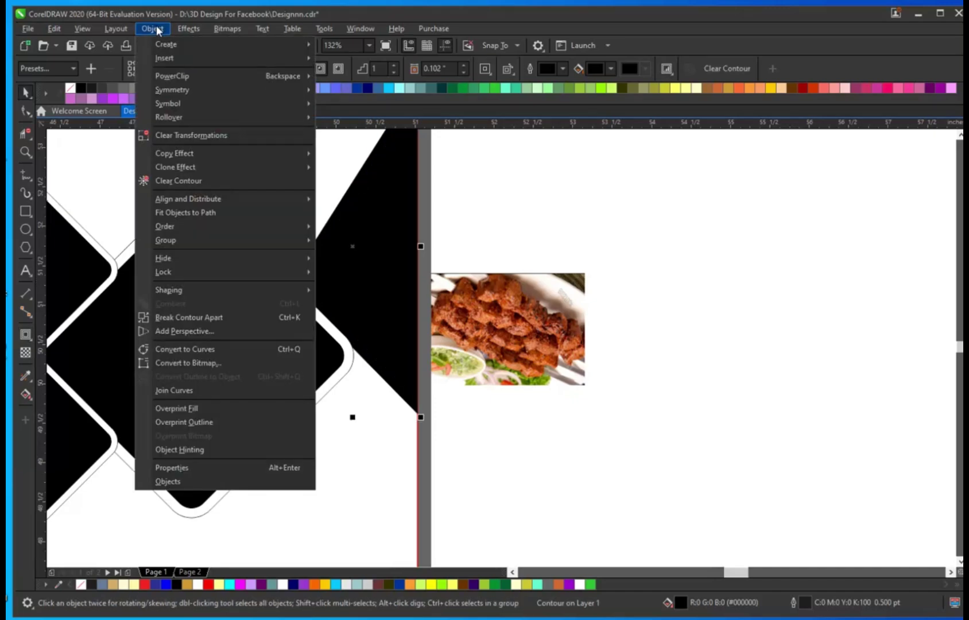
left_click(194, 317)
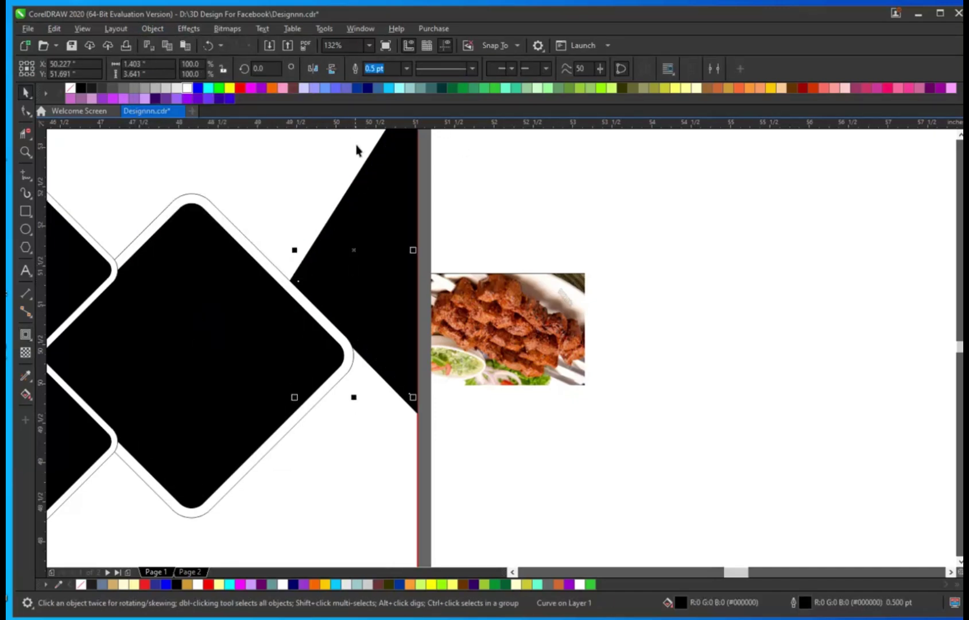
Step: Fill the right triangle's inner contour shape with dark blue
left_click(356, 89)
left_click(523, 154)
key("F4")
left_click(812, 324)
key("shift+F2")
key("Escape")
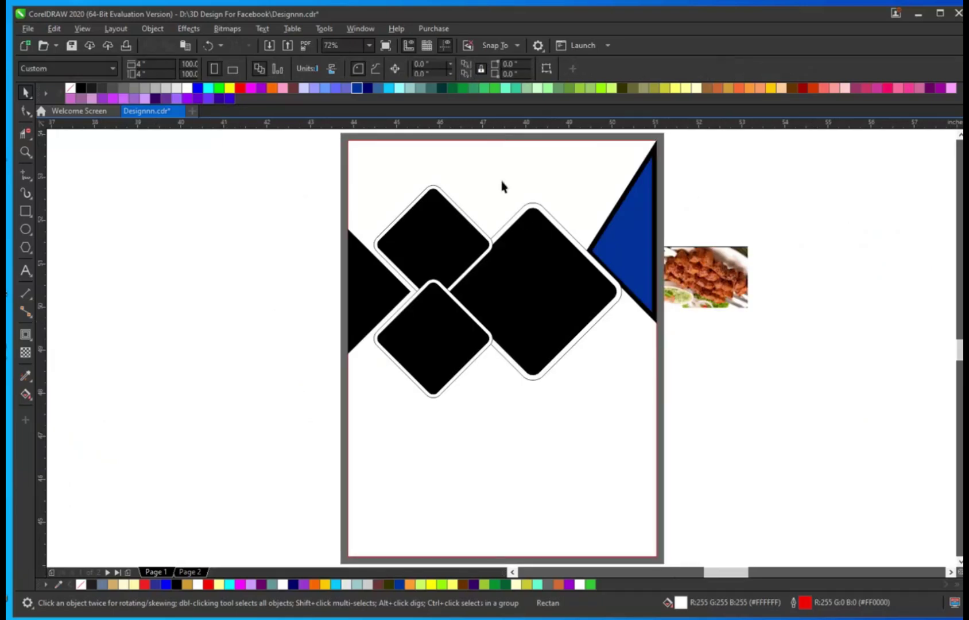
Step: Apply an elliptical fountain fill to the inner page rectangle, running from its middle down toward the lower edge
left_click(502, 187)
left_click(28, 396)
left_click(82, 396)
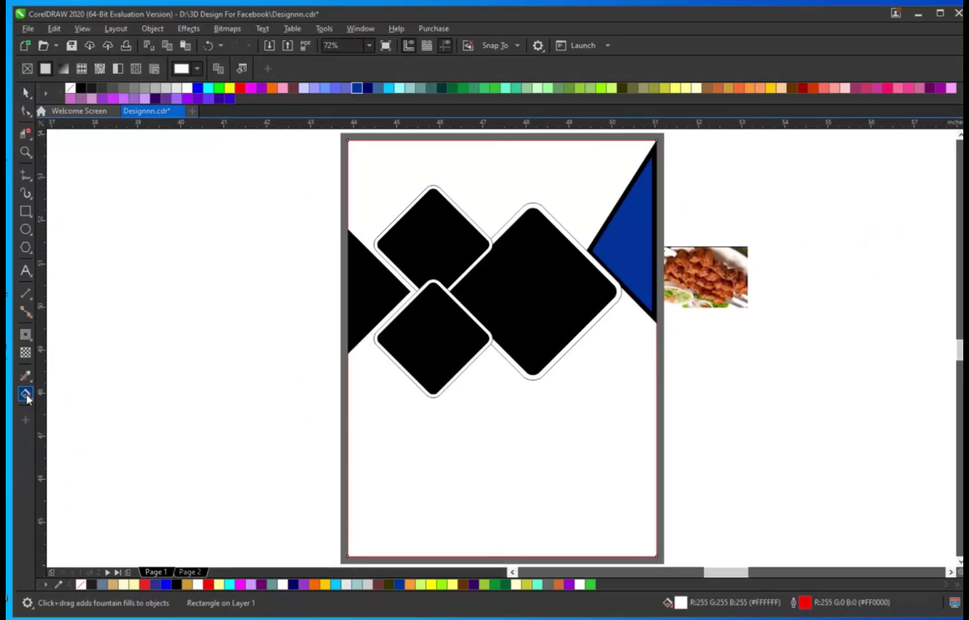
left_click(28, 397)
left_click(117, 397)
left_click_drag(497, 280, 500, 498)
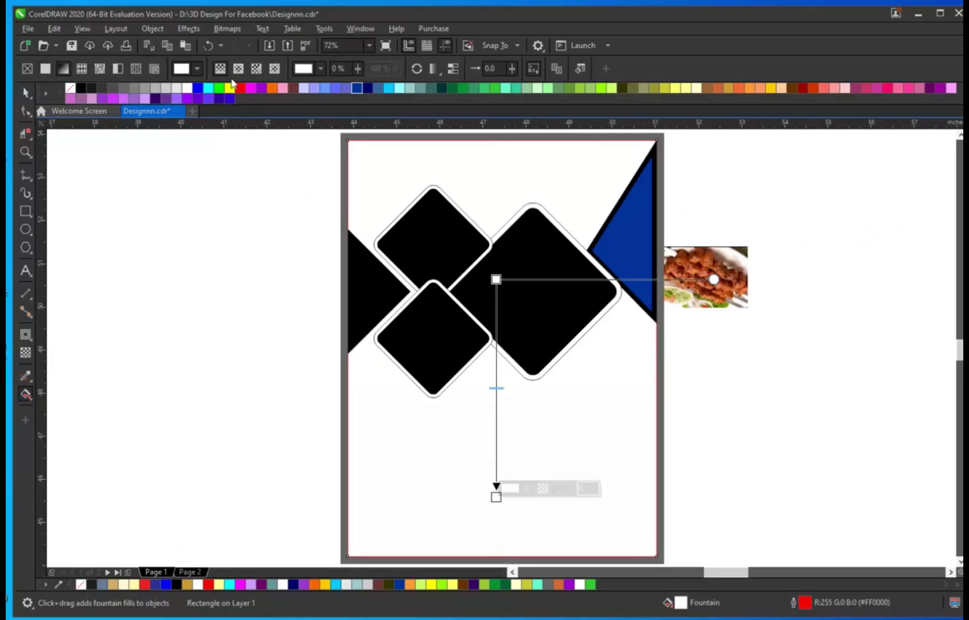
left_click(239, 69)
Step: Lower the fountain fill's centre, colour it red, extend the ellipse toward the page bottom and make its outer colour black
left_click_drag(496, 388, 496, 328)
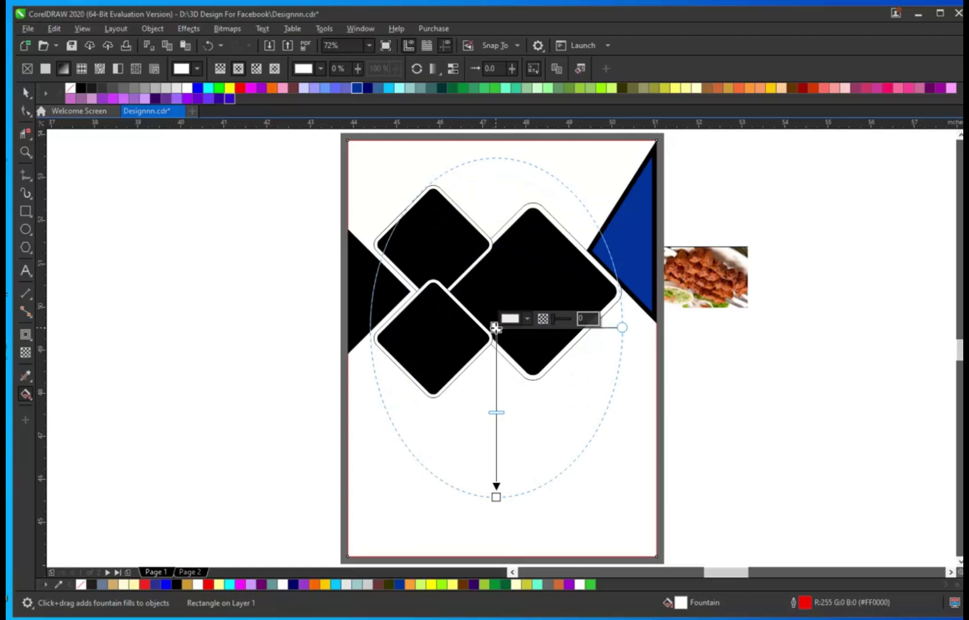
left_click(240, 87)
left_click_drag(496, 497, 496, 541)
left_click(81, 89)
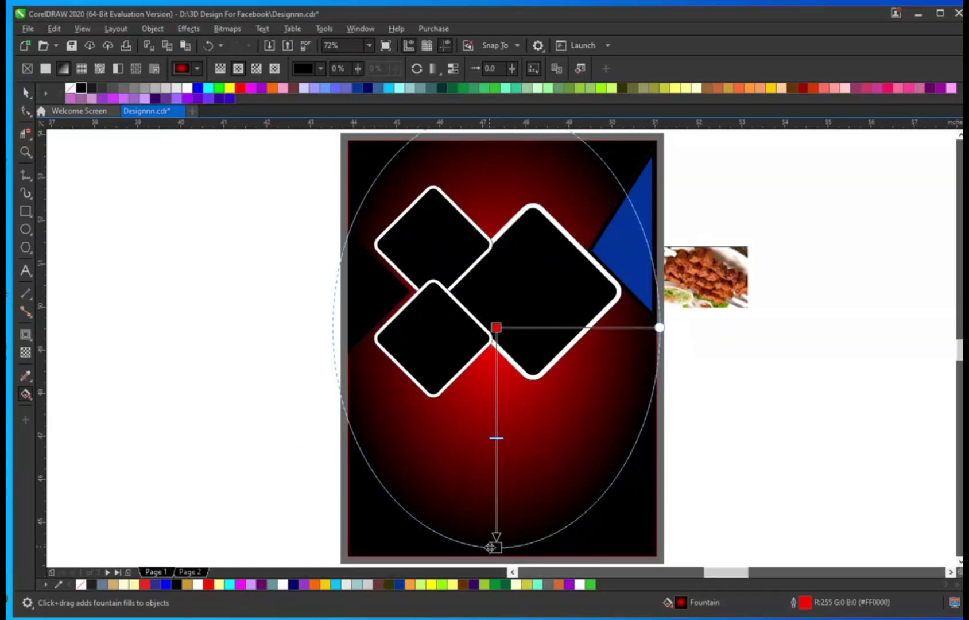
key("space")
Step: Fill the outer right triangle with white and remove its outline
left_click(683, 257)
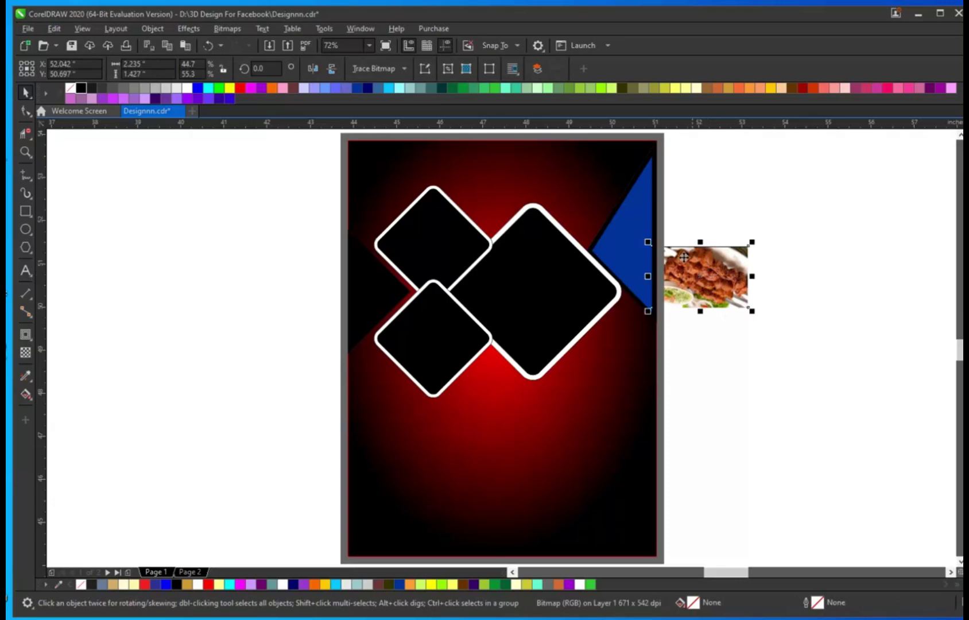
left_click(614, 208)
left_click(188, 88)
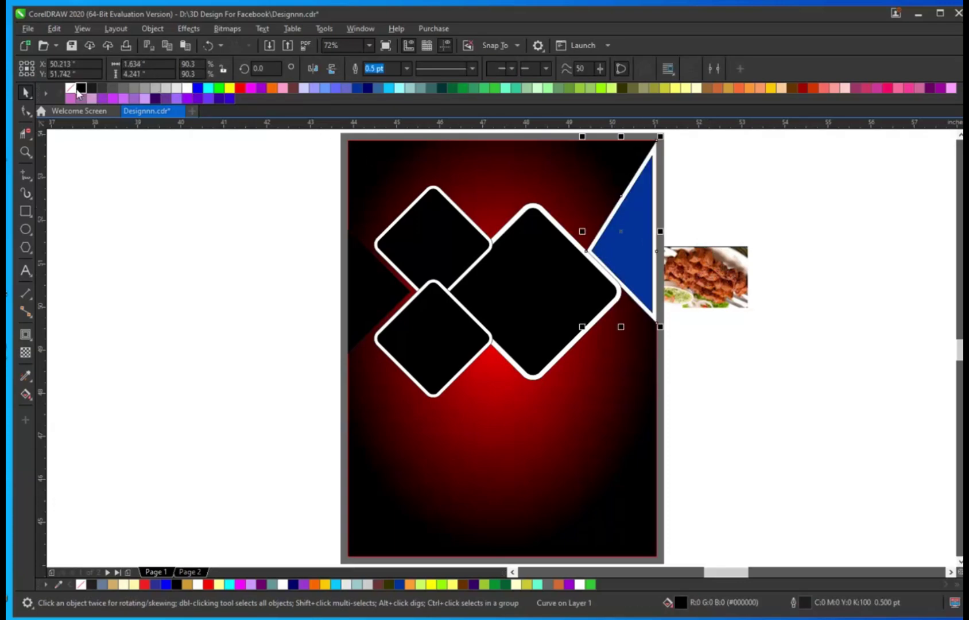
right_click(70, 89)
Step: Try rotating the kebab photo clockwise, and undo the rotation
left_click(742, 254)
left_click(748, 247)
left_click_drag(752, 241, 738, 320)
key("ctrl+z")
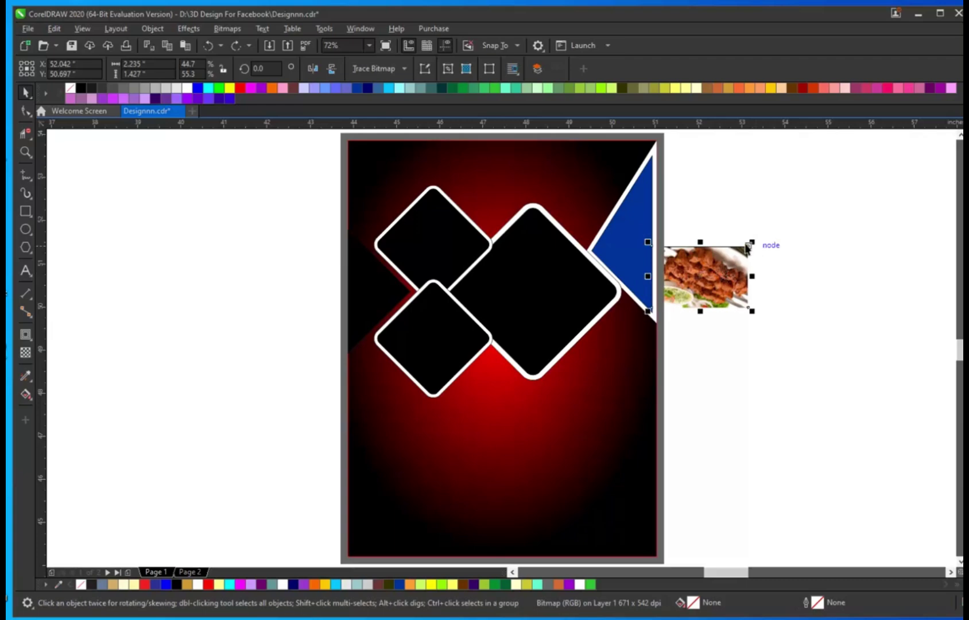
Step: Rotate the kebab photo to 270 degrees and move it over the blue triangle
left_click(746, 249)
left_click_drag(754, 242, 733, 334)
left_click_drag(696, 285, 630, 237)
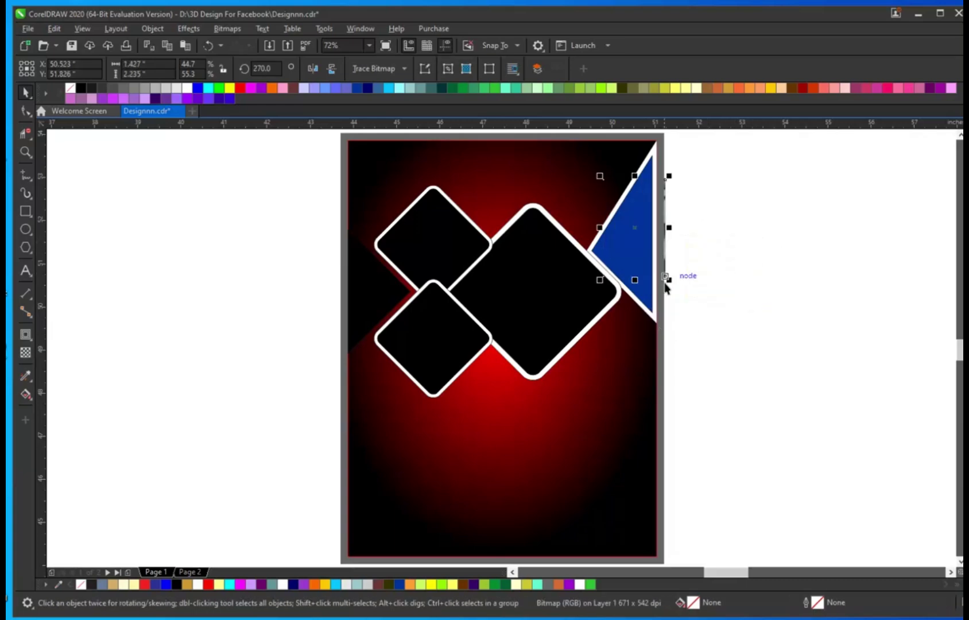
Step: PowerClip the kebab photo inside the blue inner triangle
left_click_drag(668, 280, 625, 257)
right_click(643, 270)
left_click(658, 277)
left_click(645, 264)
Step: Edit the PowerClip contents, enlarging the kebab photo, rotating it to about 291.5 degrees and positioning it over the triangle
double_click(637, 261)
left_click(627, 260)
left_click_drag(678, 326, 717, 279)
left_click_drag(637, 292, 659, 292)
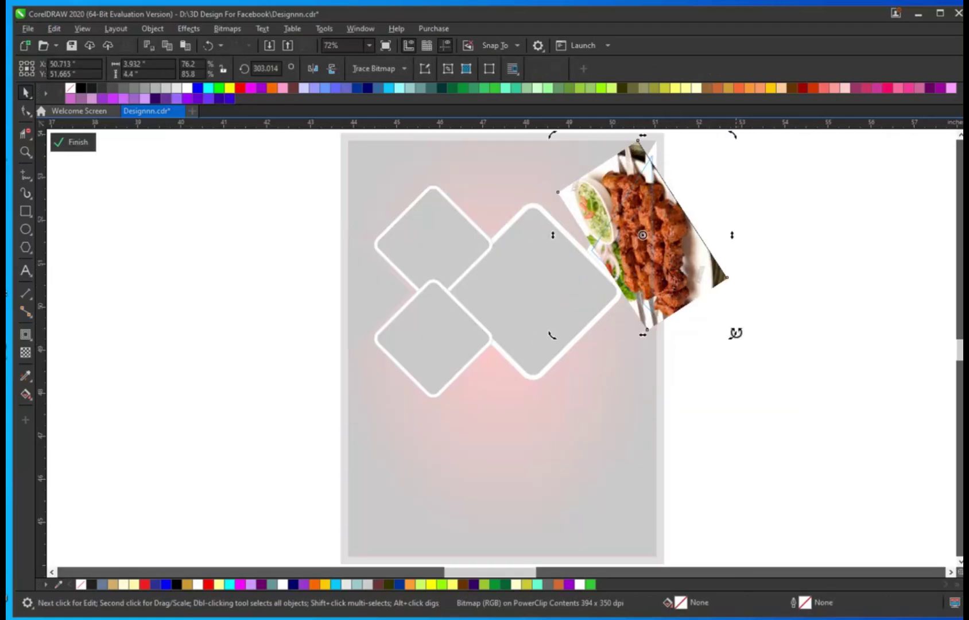
left_click_drag(736, 333, 713, 352)
left_click_drag(679, 252, 681, 268)
left_click_drag(722, 347, 709, 329)
Step: Finish editing the PowerClip and remove the outline of the photo-filled triangle
right_click(667, 246)
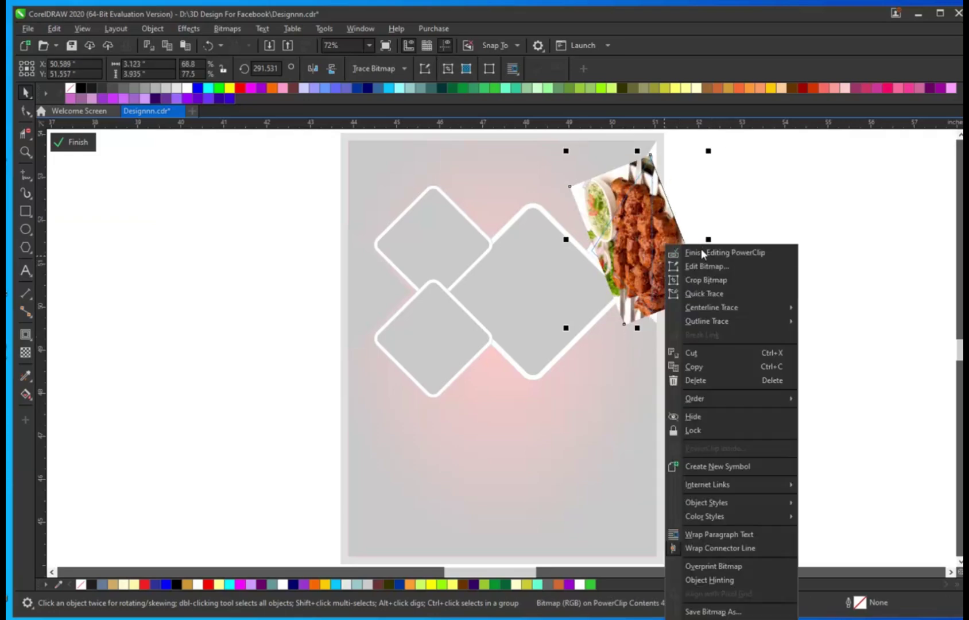
left_click(701, 252)
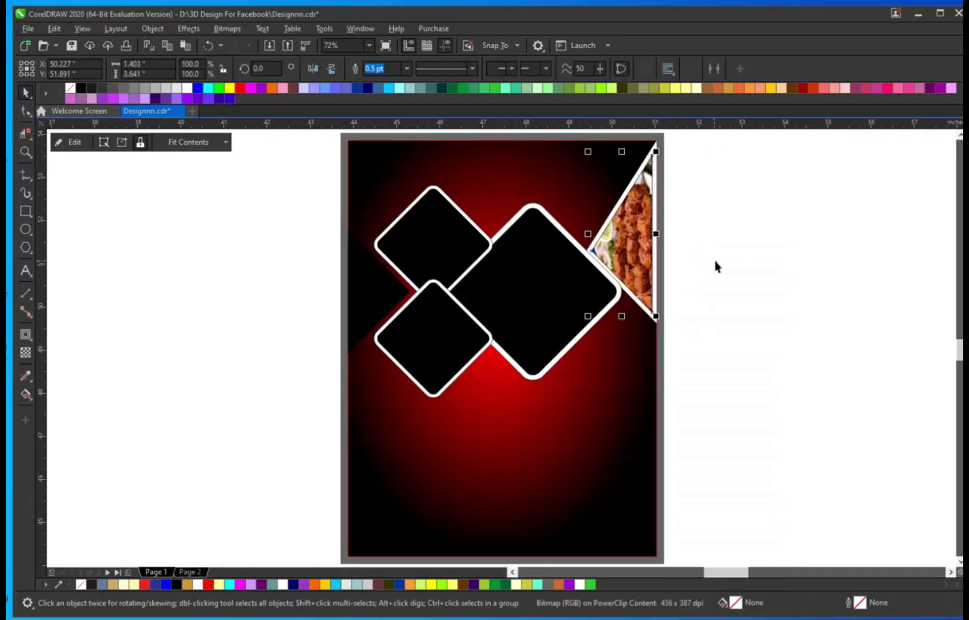
right_click(72, 88)
left_click(697, 291)
Step: Try moving the three black inner diamonds together, and undo the move
left_click(558, 280)
left_click(458, 251, "shift")
left_click(418, 322, "shift")
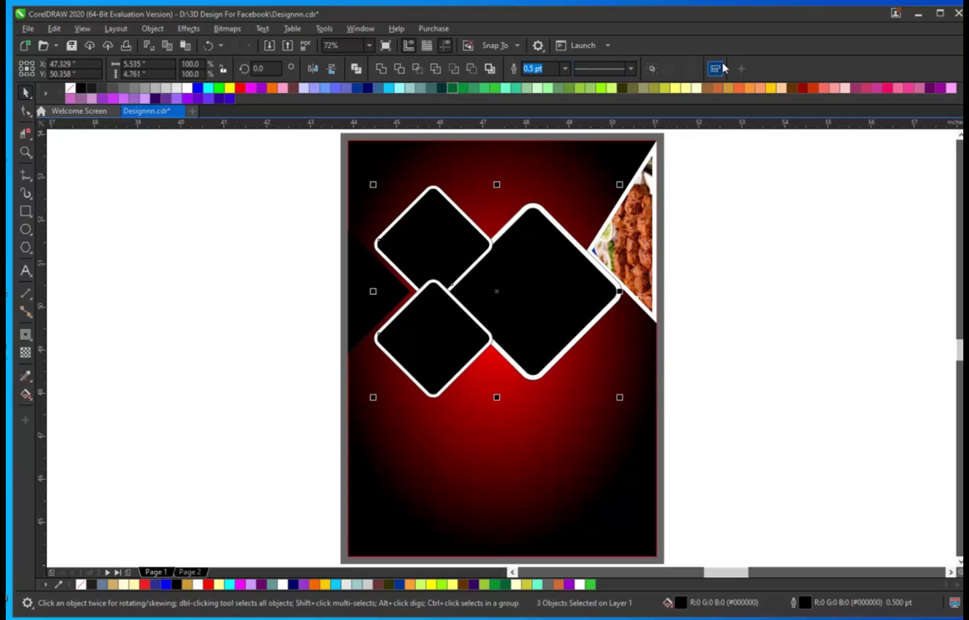
left_click(781, 276)
left_click(438, 258)
left_click(440, 323, "shift")
left_click(545, 265, "shift")
left_click_drag(547, 265, 551, 283)
key("ctrl+z")
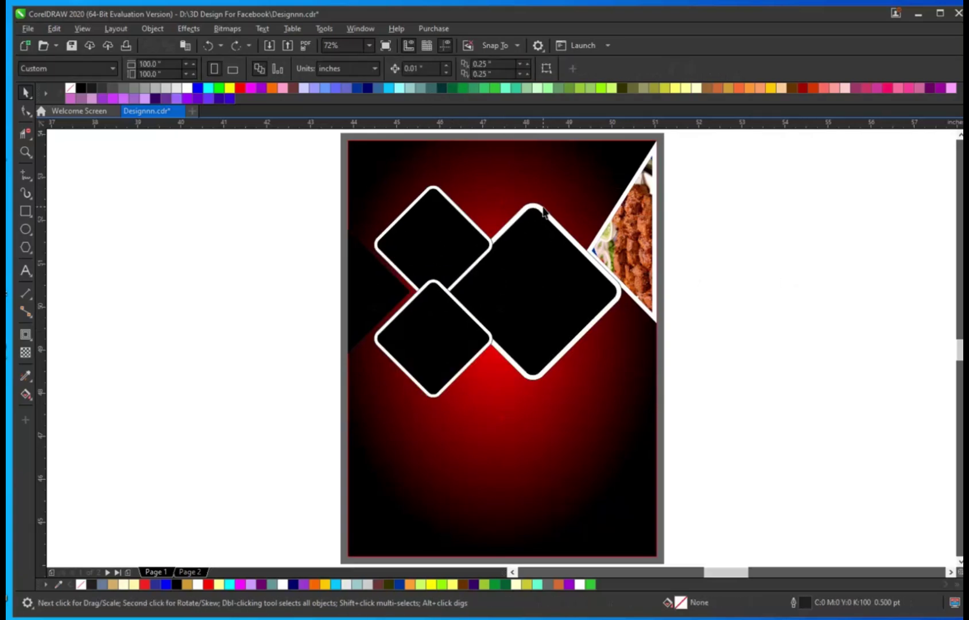
Step: Fill the three inner diamonds with light yellow (#FFFF66)
left_click(544, 212)
left_click(457, 207, "shift")
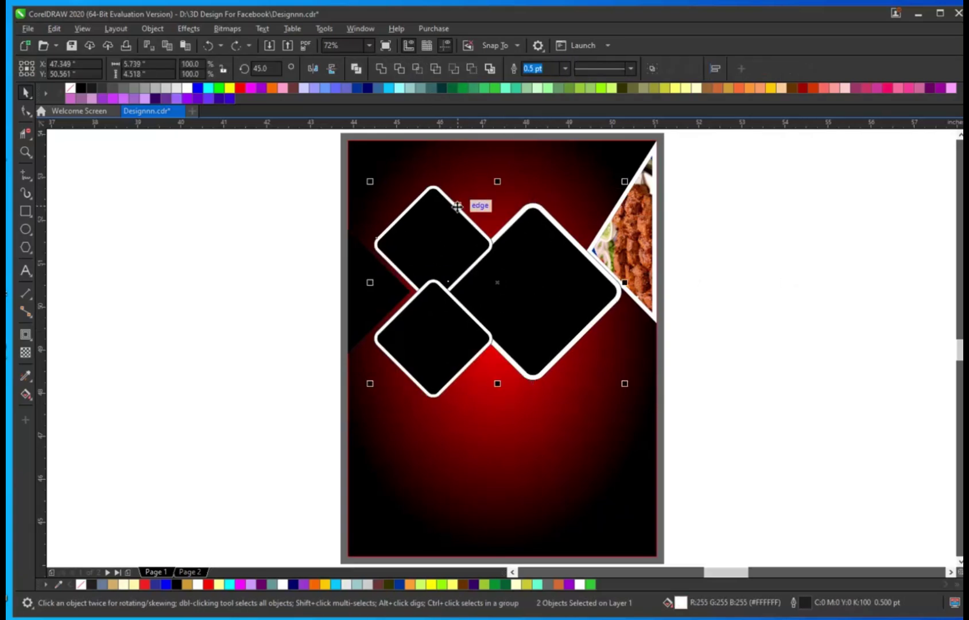
left_click(474, 365, "shift")
left_click(676, 87)
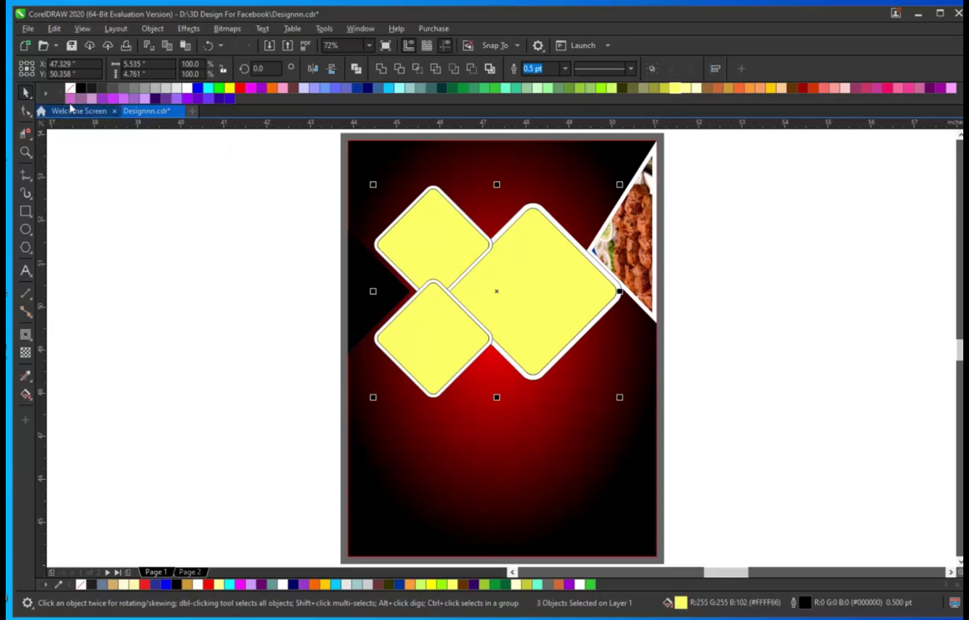
Step: Fill the black triangle at the flyer's left edge with white
left_click(350, 292)
left_click_drag(297, 208, 603, 378)
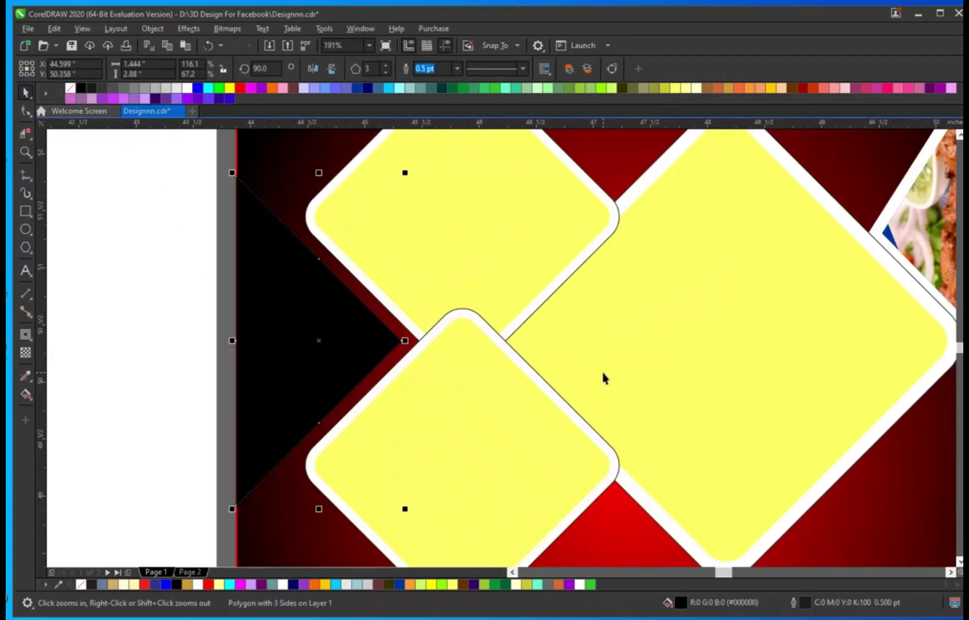
left_click(187, 88)
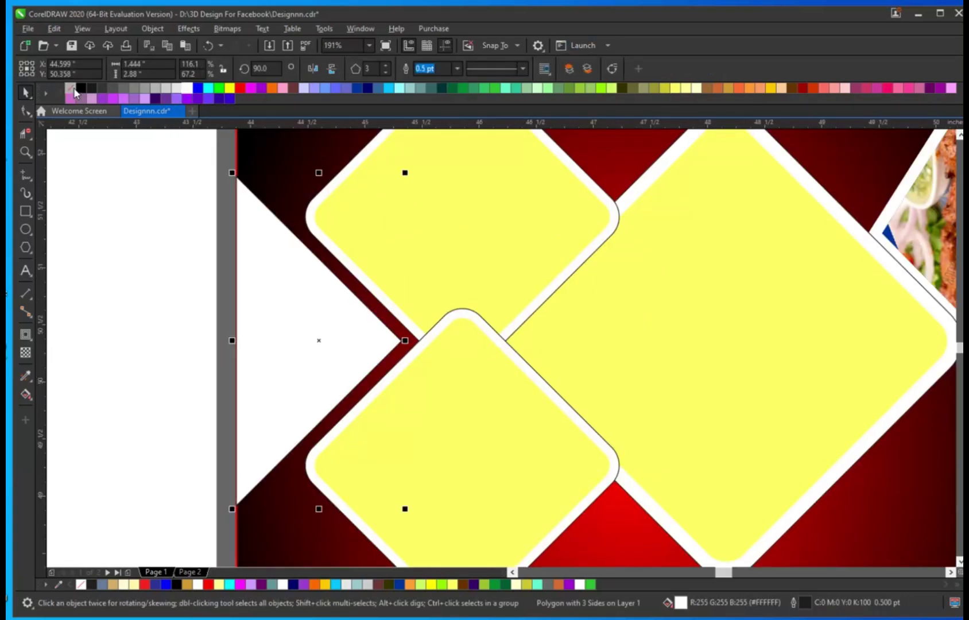
Step: Add a black inside contour of about 0.086 inches to the white triangle and break the contour apart
left_click(26, 334)
left_click_drag(401, 343, 394, 340)
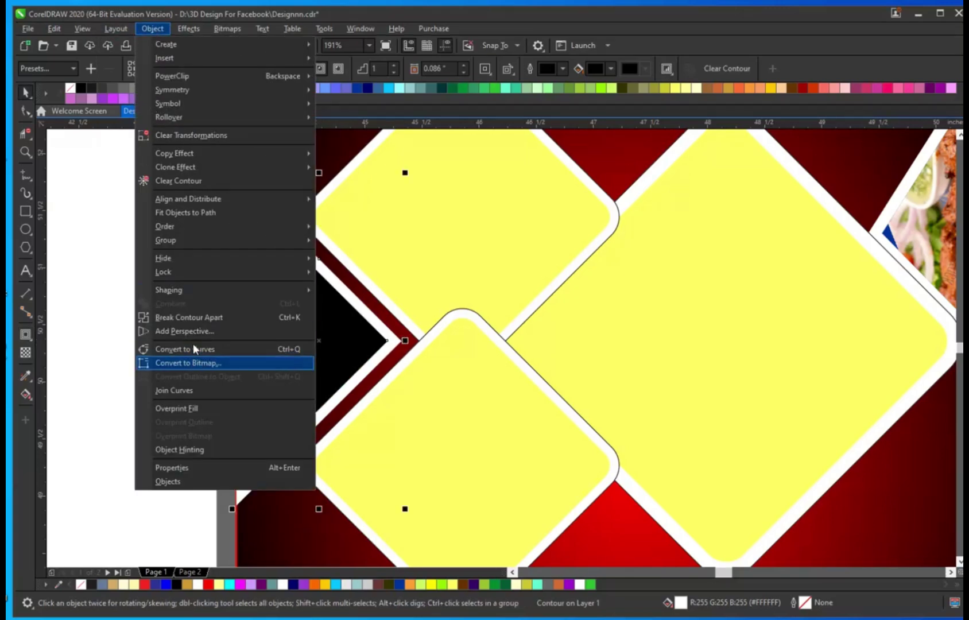
left_click(187, 318)
left_click(154, 329)
left_click(314, 289)
key("F4")
Step: Place the grilled chicken photo over the left triangle, enlarged and rotated to about 354 degrees
left_click(172, 474)
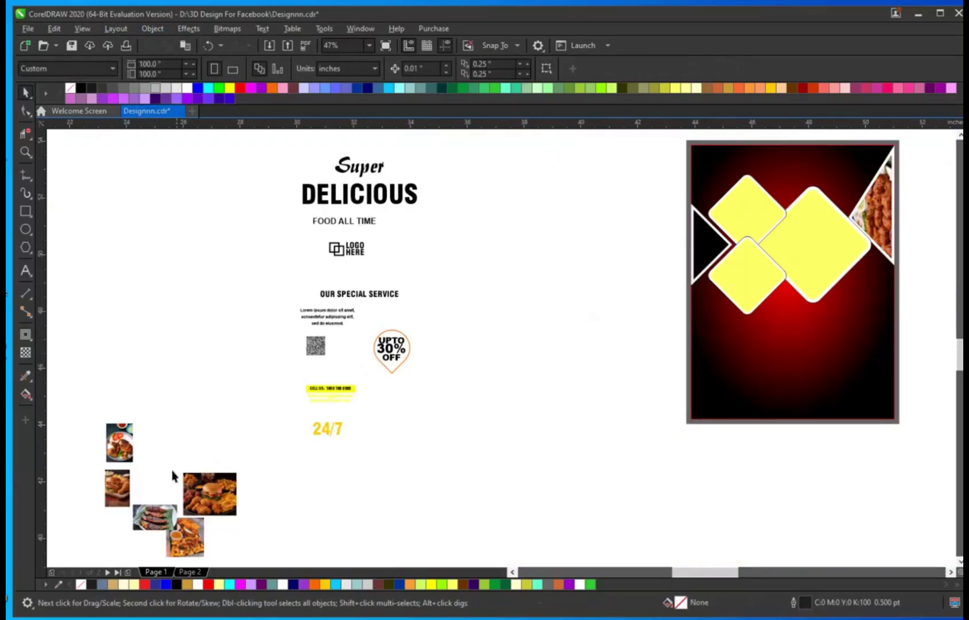
left_click_drag(121, 496, 689, 248)
scroll(790, 336, "up", 3)
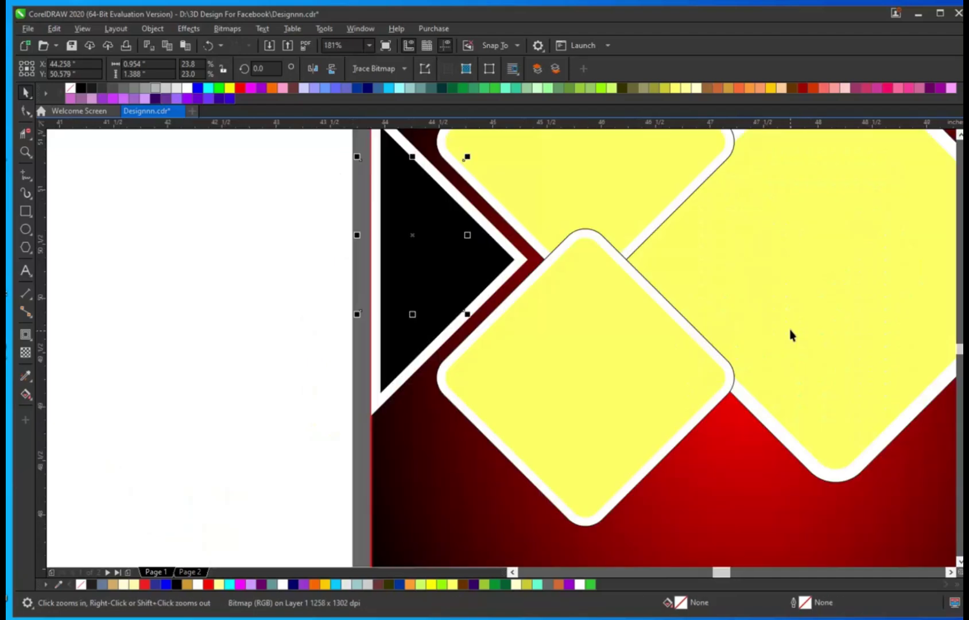
left_click_drag(469, 314, 521, 365)
left_click_drag(416, 280, 451, 292)
left_click(451, 293)
left_click_drag(543, 378, 529, 390)
left_click_drag(459, 360, 458, 382)
Step: PowerClip the grilled chicken photo inside the black inner triangle
left_click(172, 27)
mouse_move(166, 29)
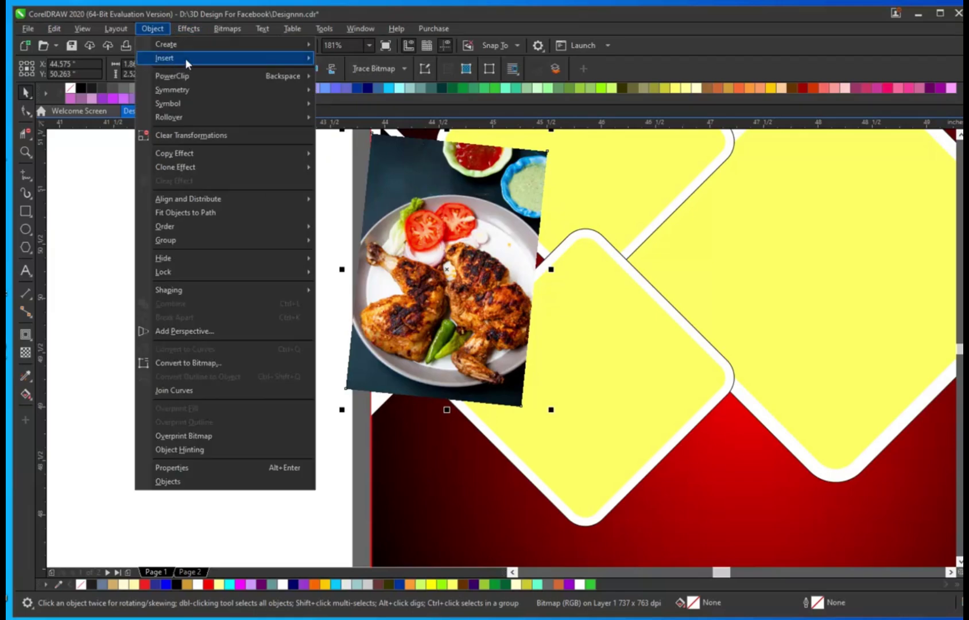
mouse_move(281, 77)
left_click(375, 78)
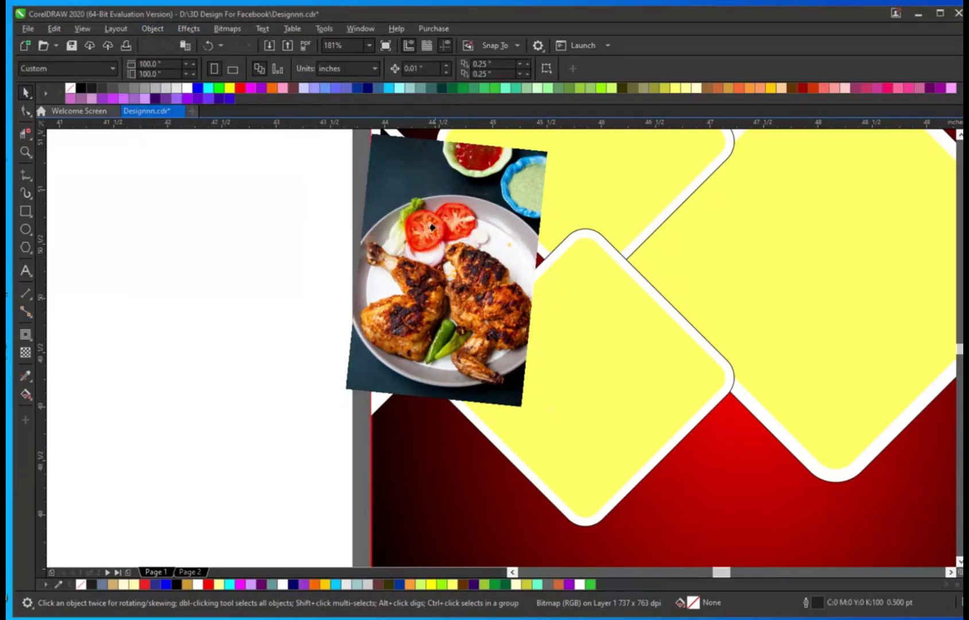
left_click(446, 250)
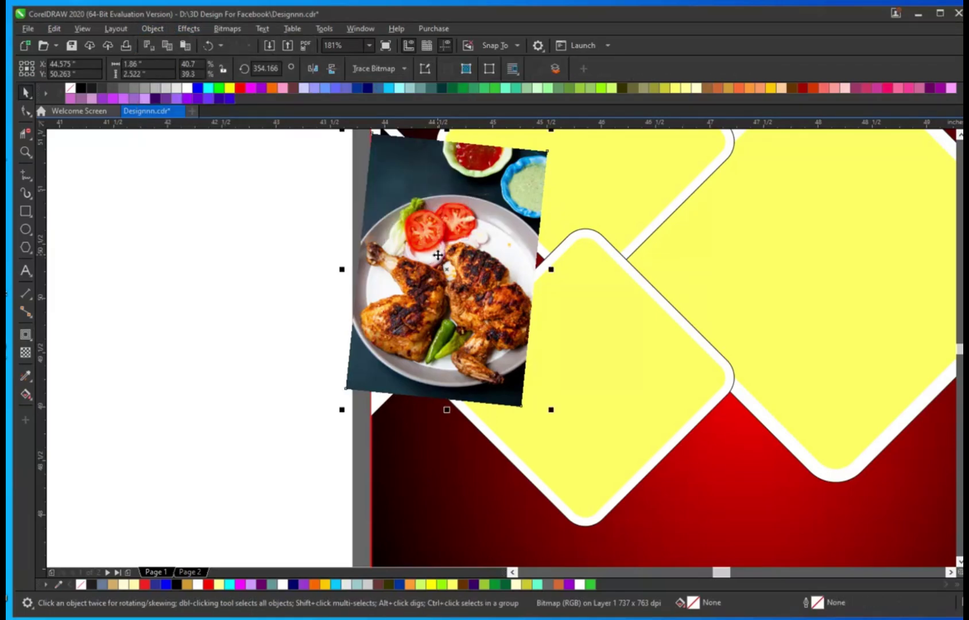
Step: Edit the left triangle's PowerClip contents, rotating the chicken photo to about 337 degrees and enlarging it over the frame
double_click(463, 272)
left_click_drag(463, 272, 473, 264)
left_click(473, 264)
left_click_drag(558, 402, 528, 470)
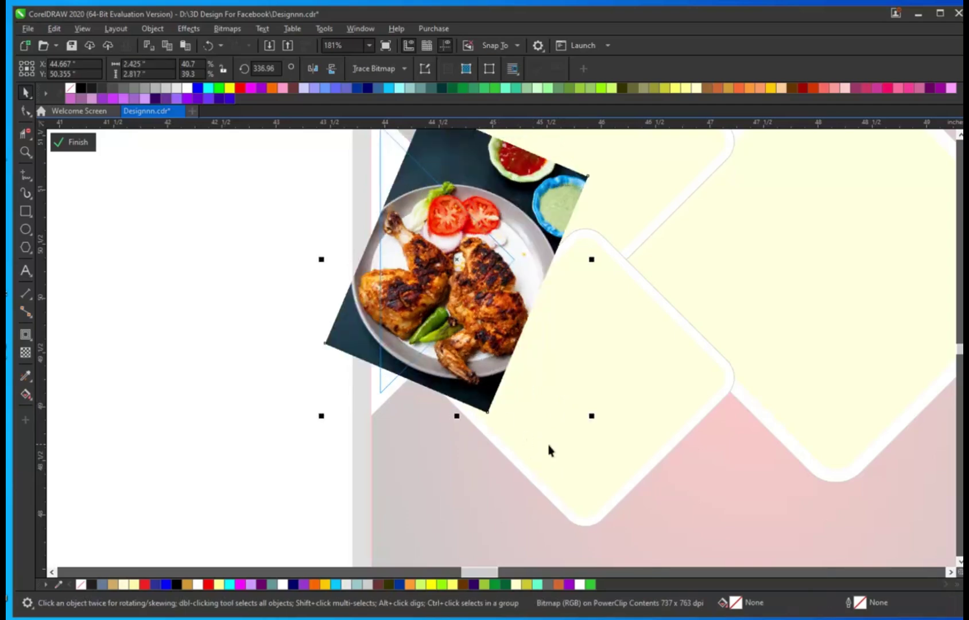
left_click_drag(591, 416, 636, 468)
left_click_drag(494, 339, 506, 313)
left_click(506, 313)
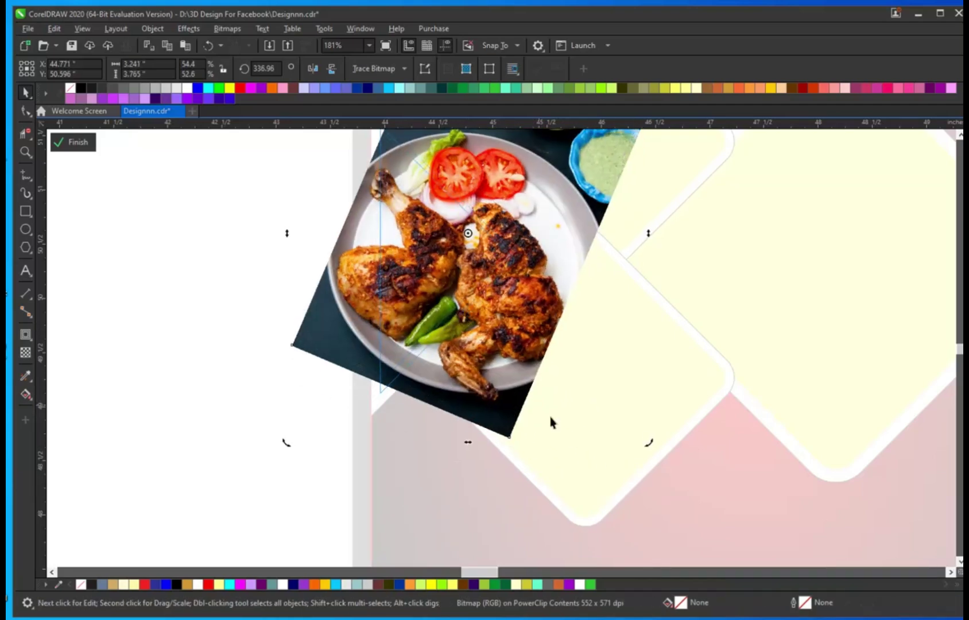
Step: Rotate the clipped chicken photo to about 320 degrees, narrow it to about 3.43 inches wide, and finish editing the contents
left_click_drag(643, 451, 545, 480)
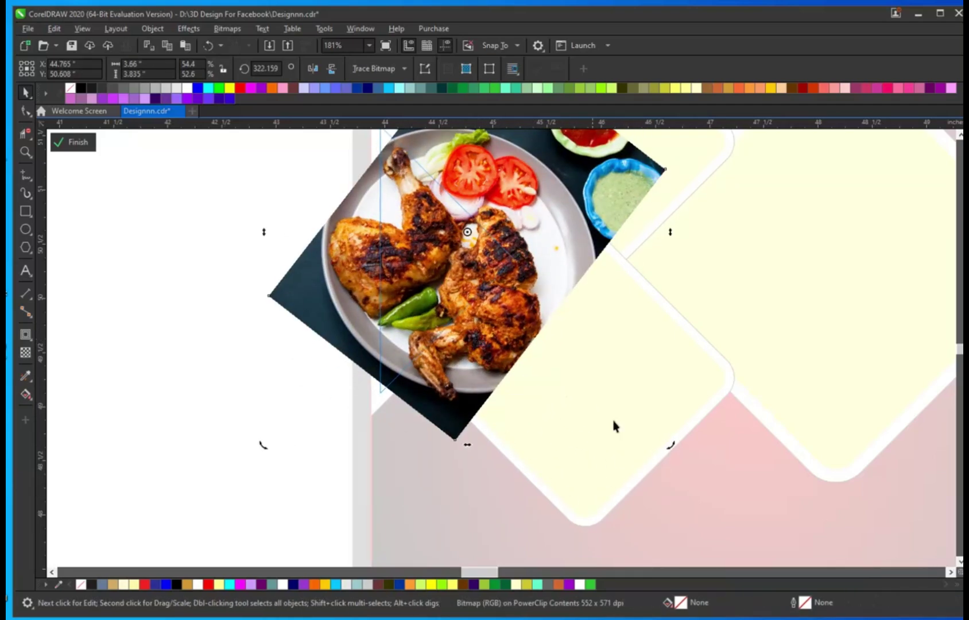
left_click(506, 292)
left_click_drag(668, 231, 648, 233)
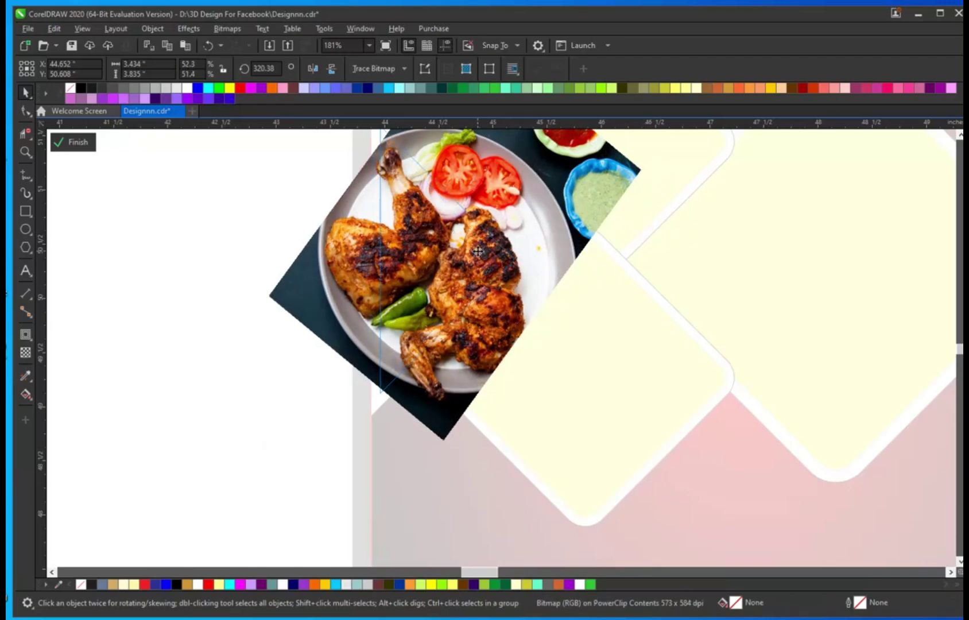
right_click(481, 253)
left_click(515, 258)
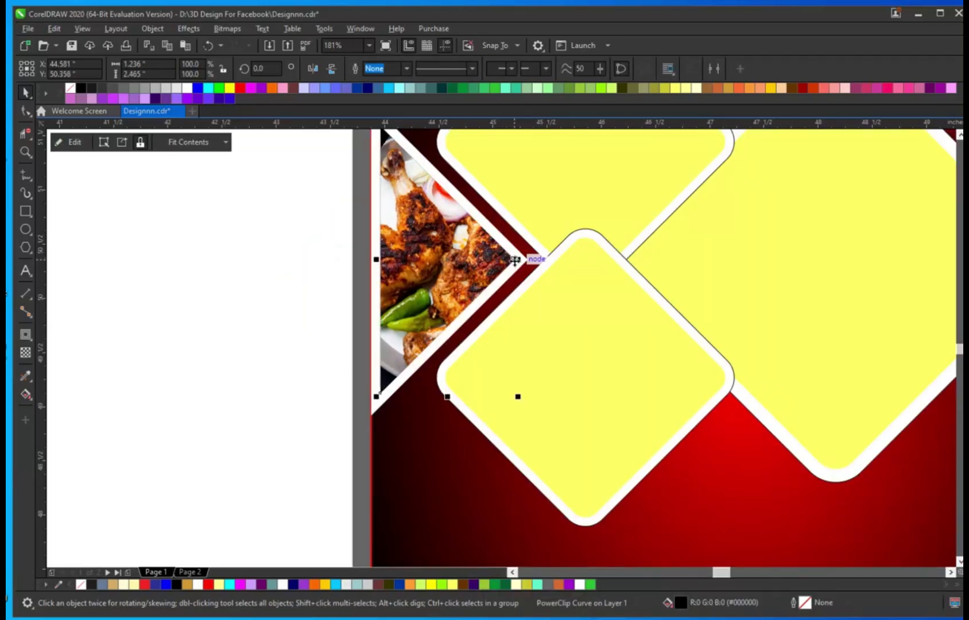
Step: Move the four remaining food photos from the lower pasteboard to the area beside the flyer
key("F4")
left_click(532, 283)
left_click_drag(211, 494, 601, 256)
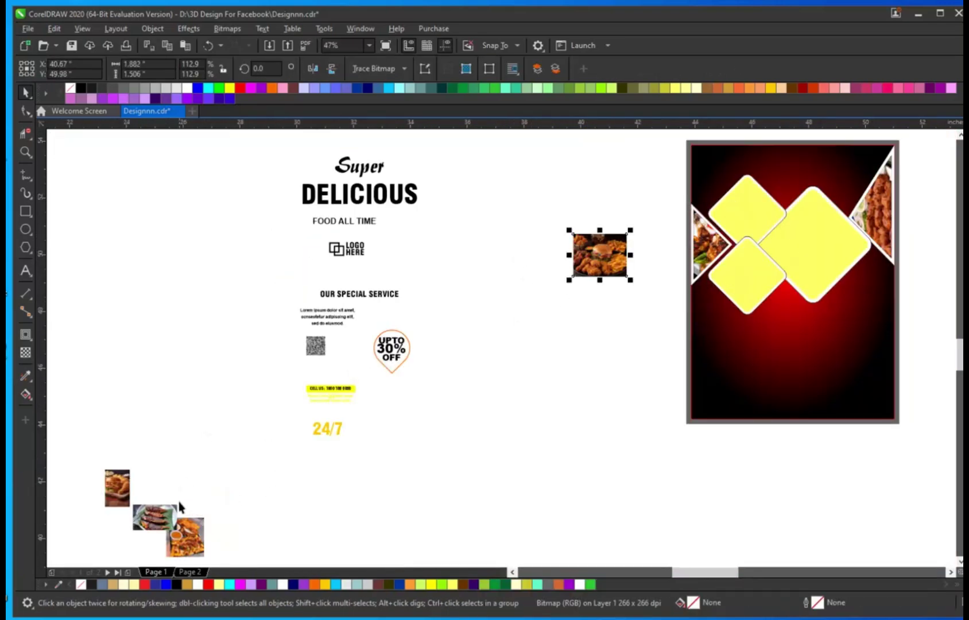
left_click_drag(583, 326, 608, 318)
left_click_drag(184, 537, 642, 334)
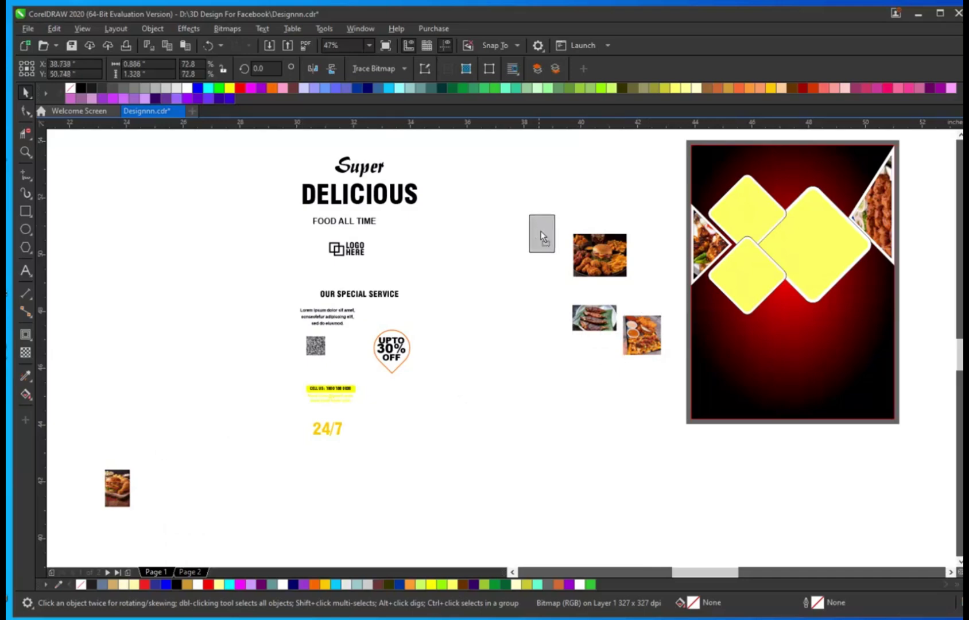
left_click_drag(541, 232, 541, 241)
Step: Move the logo group to the flyer's upper-left corner, fill it orange (#FF6600) and enlarge it to about 1.53 by 0.59 inches
key("F2")
left_click_drag(643, 136, 961, 247)
key("F4")
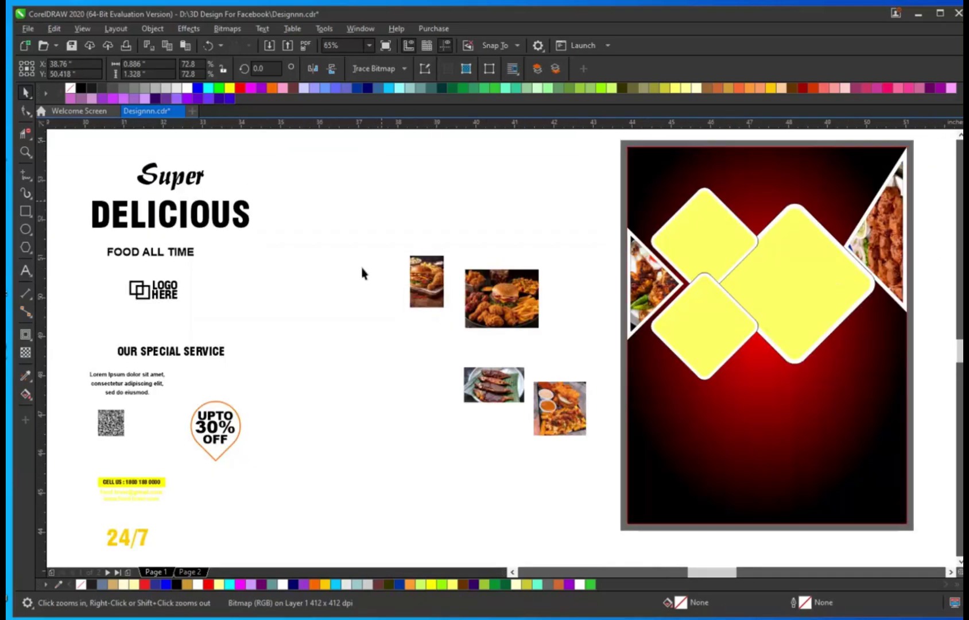
left_click_drag(175, 310, 711, 172)
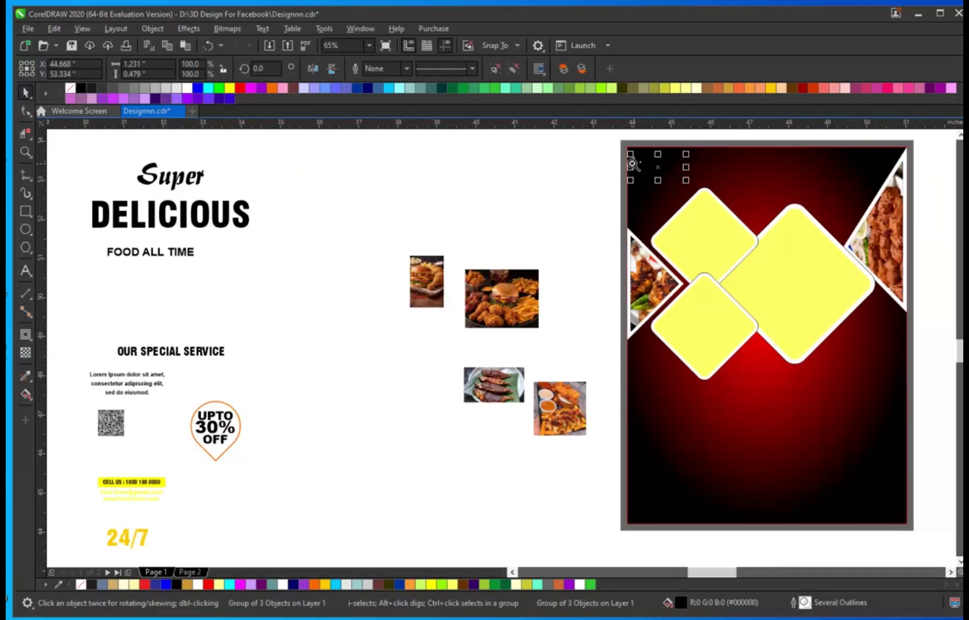
left_click_drag(628, 147, 746, 232)
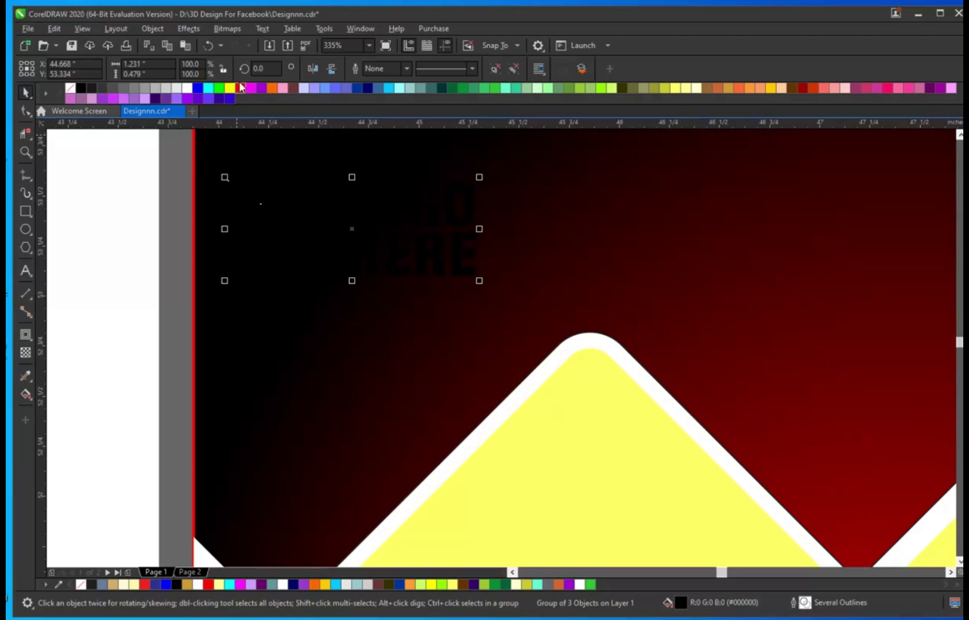
left_click(272, 87)
left_click_drag(481, 281, 534, 300)
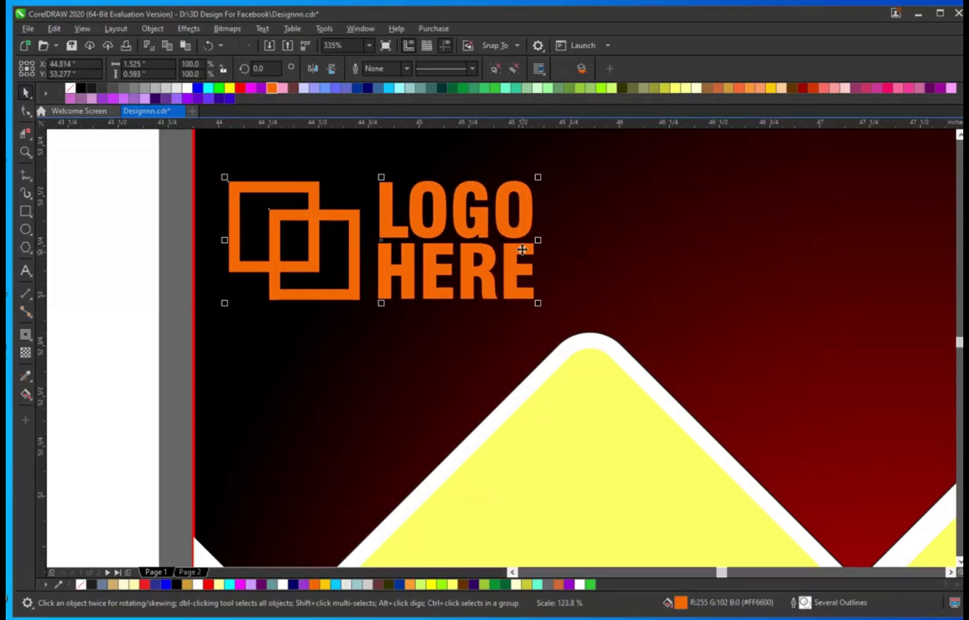
Step: Fill the "LOGO HERE" text white and fine-tune the logo's size and position in the corner
left_click(505, 235)
left_click(482, 235, "ctrl")
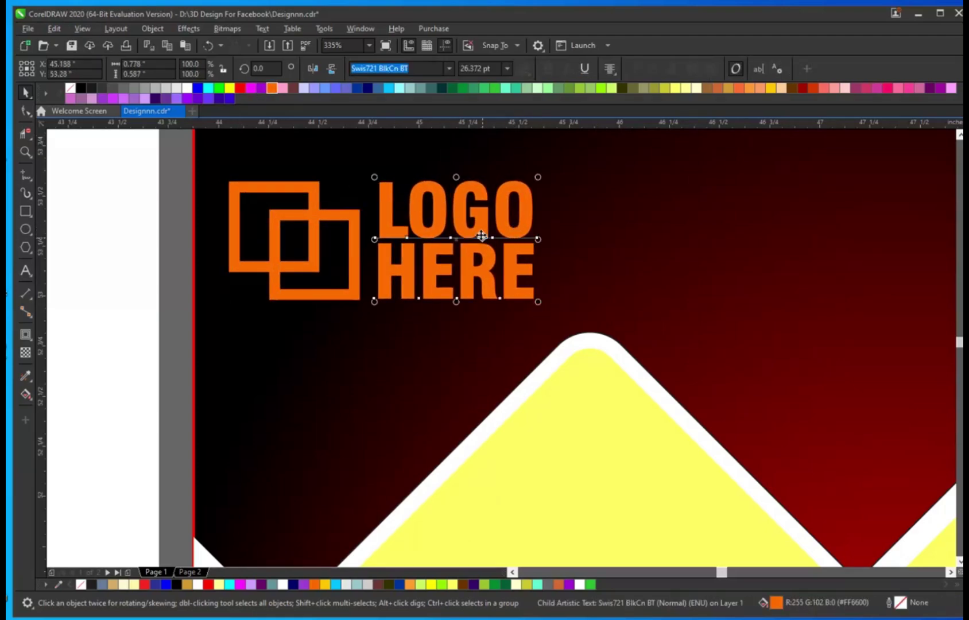
left_click(188, 87)
key("Escape")
scroll(440, 250, "down", 2)
left_click_drag(427, 265, 432, 258)
left_click_drag(495, 273, 489, 272)
left_click_drag(520, 147, 580, 244)
key("shift+F2")
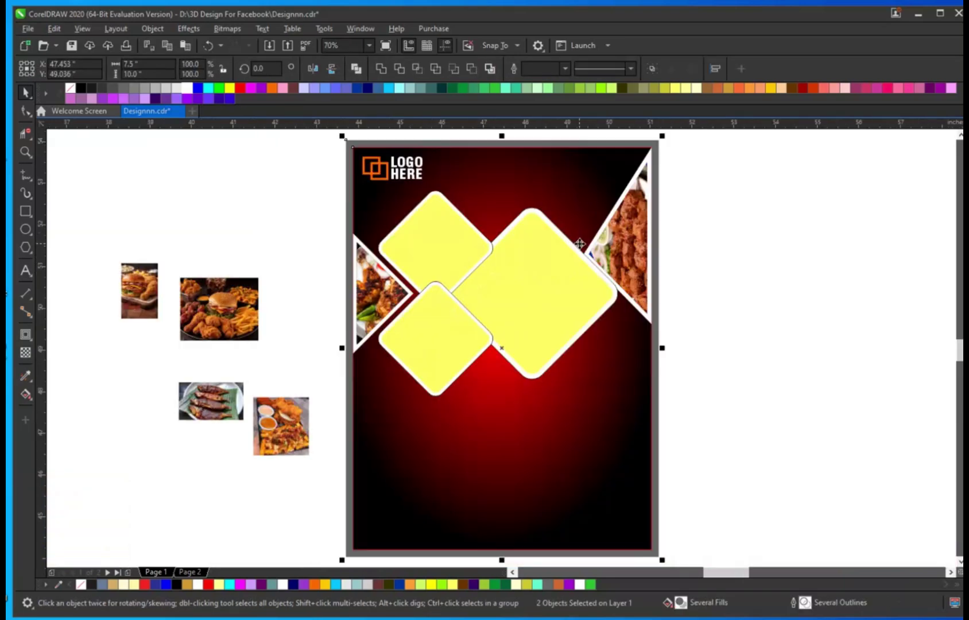
Step: Move the "Super", "DELICIOUS" and "FOOD ALL TIME" texts together onto the upper part of the flyer
left_click(231, 267)
key("F4")
left_click_drag(218, 233, 795, 225)
key("z")
left_click(886, 303)
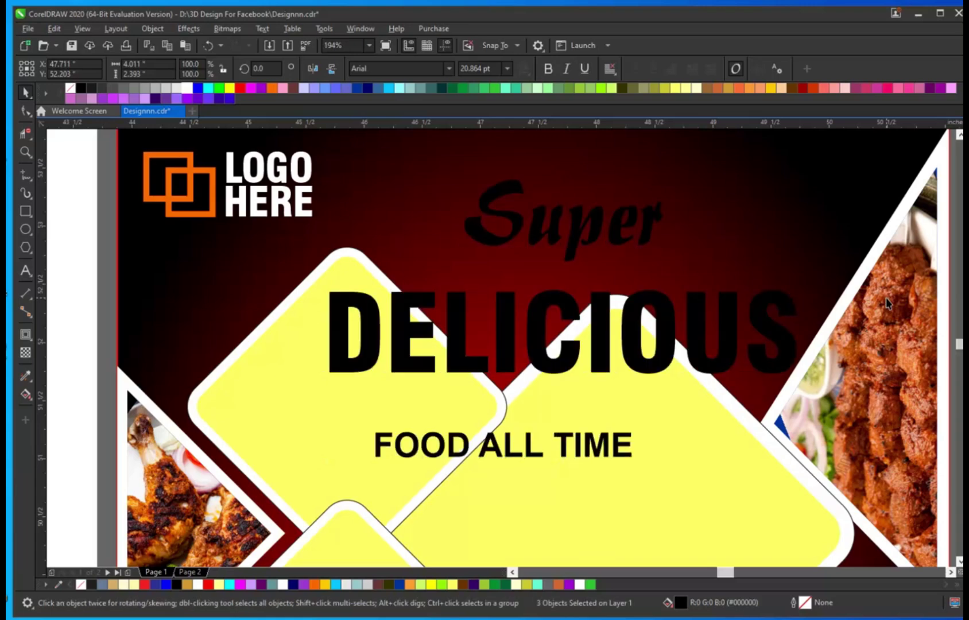
Step: Stack the headline tightly, with "Super" overlapping the top of "DELICIOUS" and "FOOD ALL TIME" directly below it
key("space")
left_click(598, 198)
left_click_drag(571, 308, 580, 243)
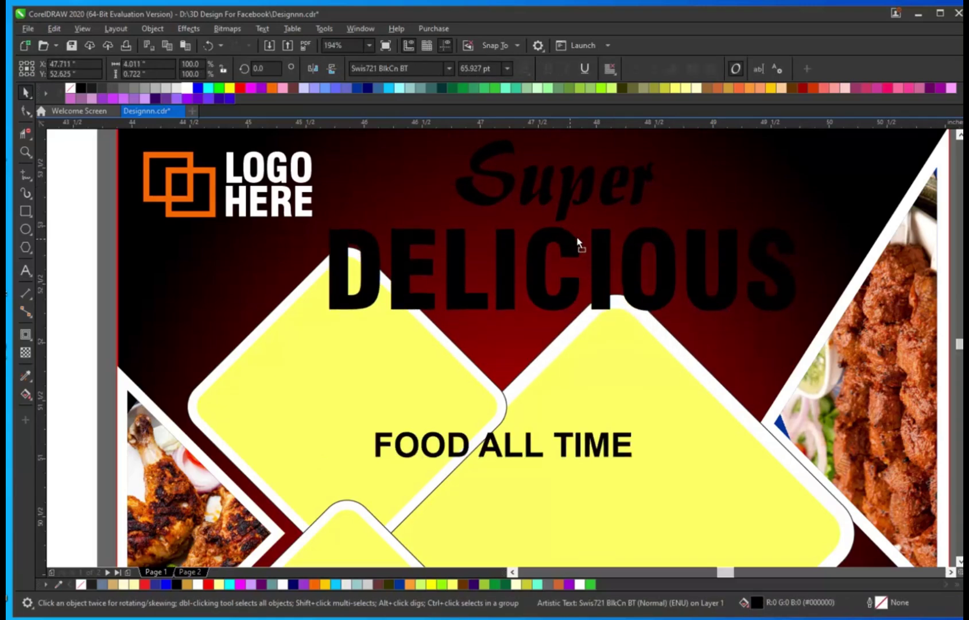
left_click_drag(564, 442, 624, 324)
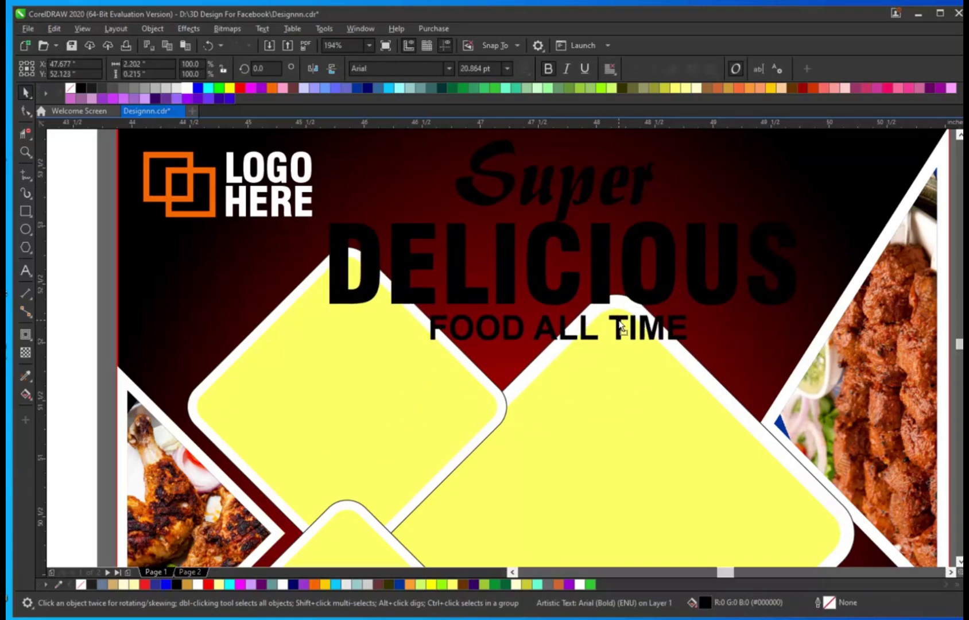
left_click(624, 264, "shift")
left_click_drag(608, 198, 608, 211)
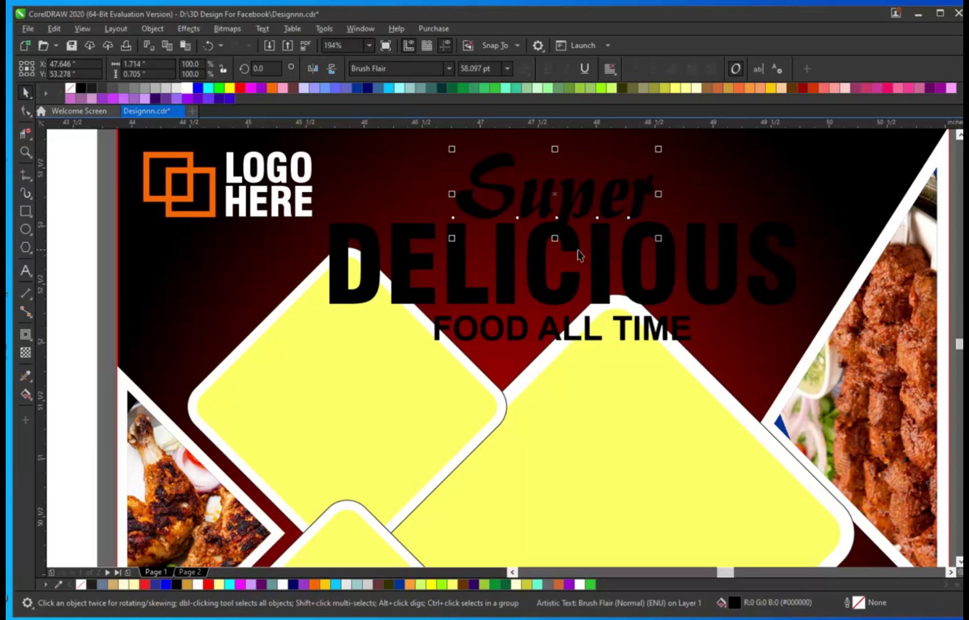
Step: Fill "DELICIOUS" with white and both "Super" and "FOOD ALL TIME" with golden yellow (#FFCC00)
left_click(577, 249)
left_click(187, 91)
left_click(510, 201)
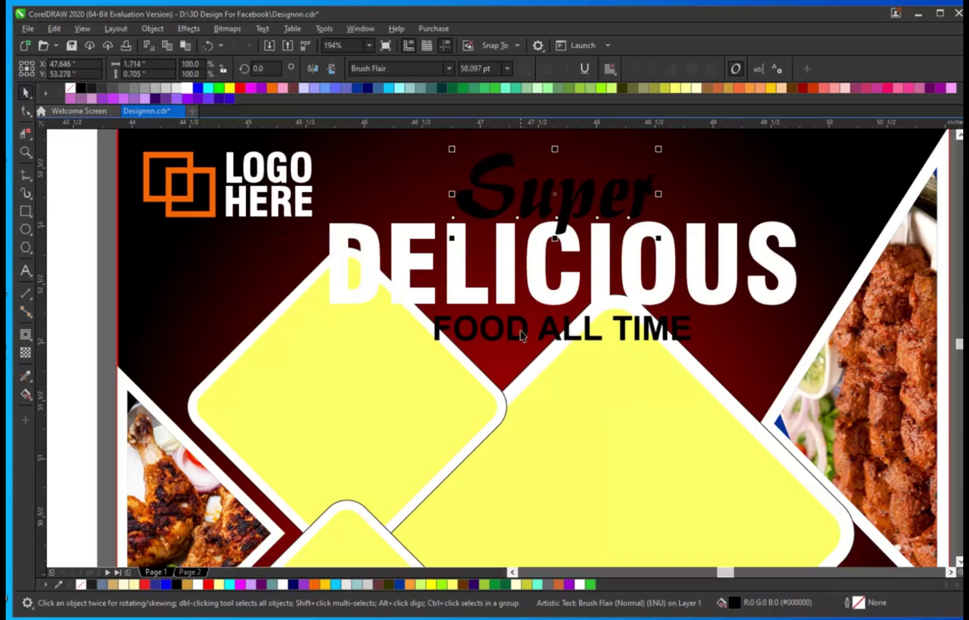
left_click(526, 333, "shift")
left_click(771, 88)
Step: Group the headline texts, shrink them to about 2.98 by 1.2 inches, and centre them horizontally near the flyer's top
left_click_drag(268, 141, 743, 354)
key("ctrl+g")
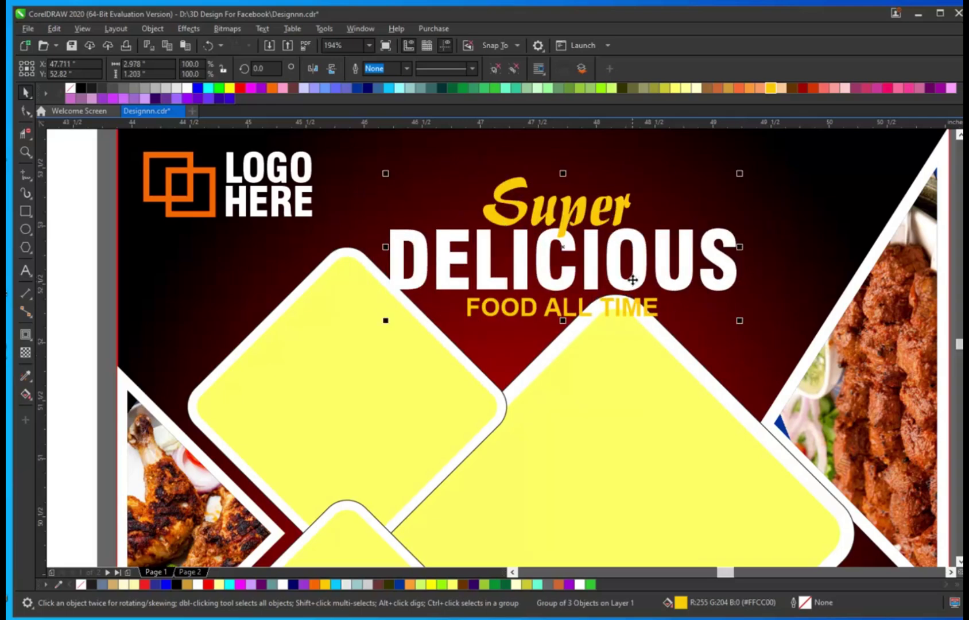
left_click_drag(635, 277, 636, 238)
left_click(736, 253, "shift")
key("c")
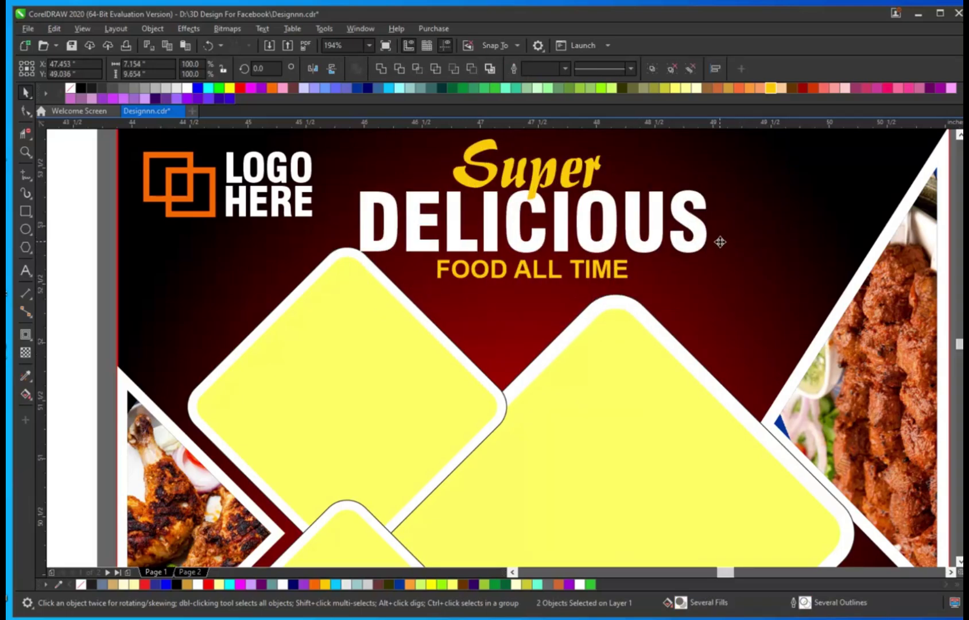
scroll(720, 241, "down", 2)
key("Escape")
Step: Move the diamond frames and both photo-filled side triangles down together, clear of the headline
key("F2")
left_click_drag(422, 191, 831, 487)
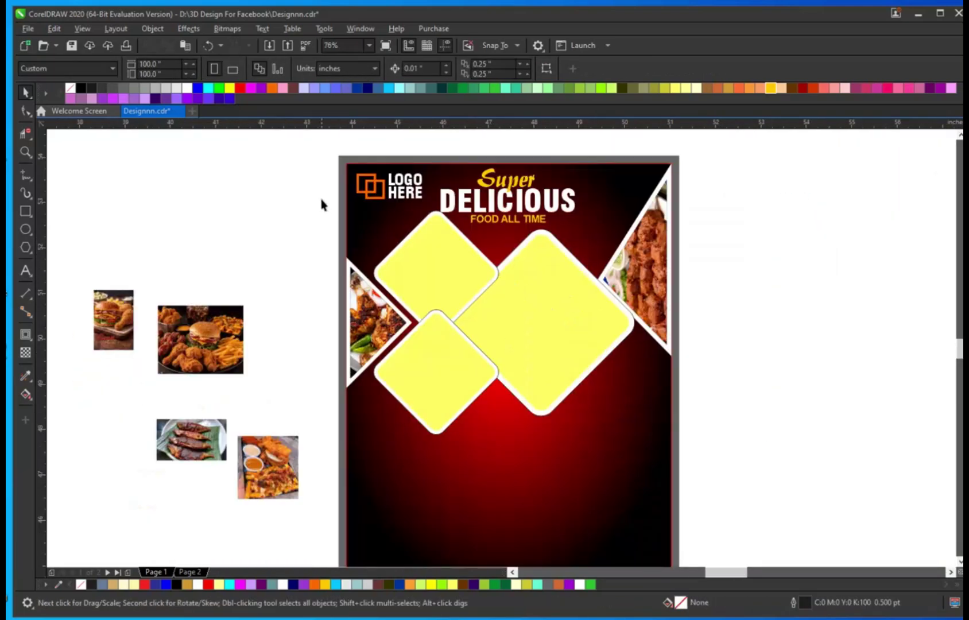
left_click_drag(706, 446, 714, 444)
left_click_drag(581, 325, 581, 350)
Step: Stretch the right triangle frame to about 5.82 inches tall and widen its clipped kebab photo to about 3.93 inches
left_click_drag(575, 149, 741, 438)
left_click_drag(633, 359, 641, 439)
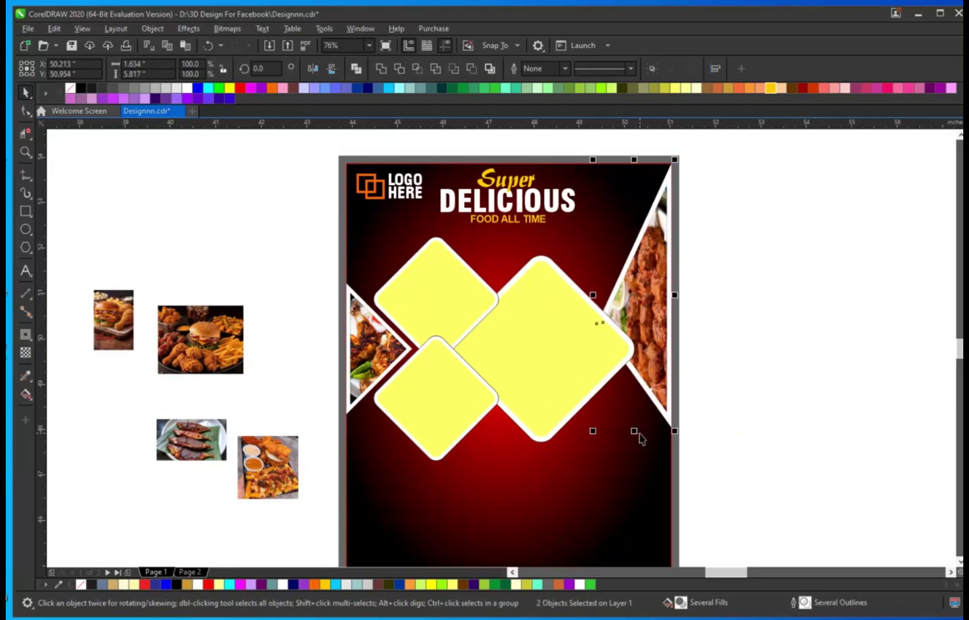
double_click(650, 304)
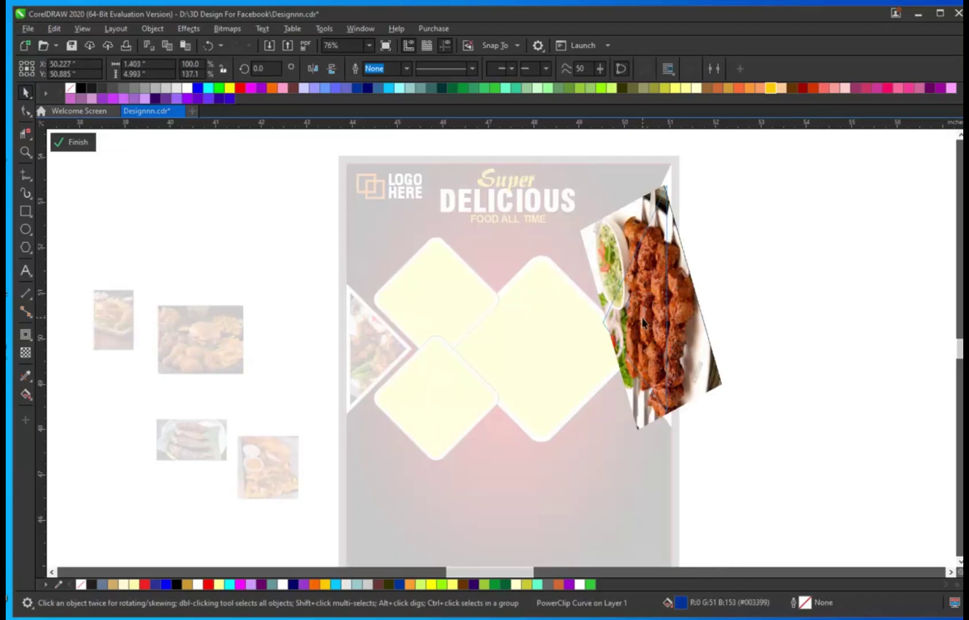
left_click_drag(734, 308, 742, 317)
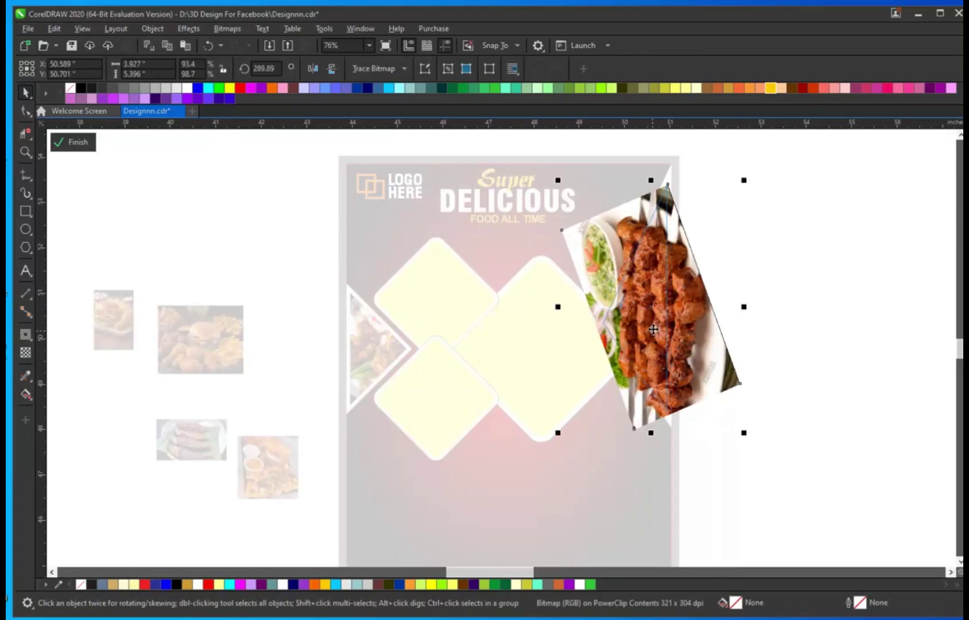
right_click(649, 244)
left_click(673, 253)
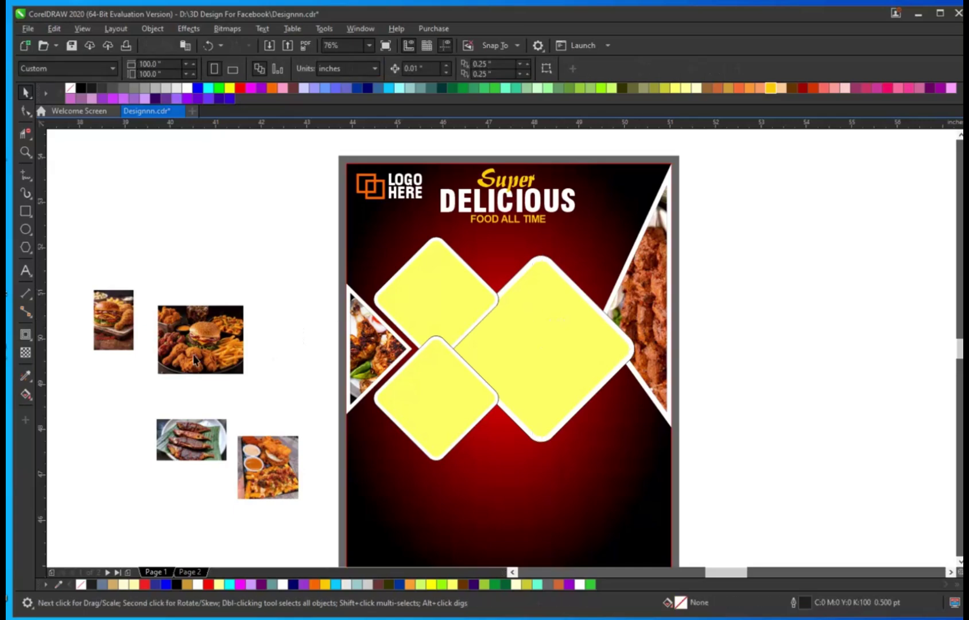
Step: Enlarge the burger and drumstick photo to about 2.5 by 3.75 inches and clip it inside the lower small diamond frame
left_click(114, 319)
left_click_drag(113, 320, 522, 314)
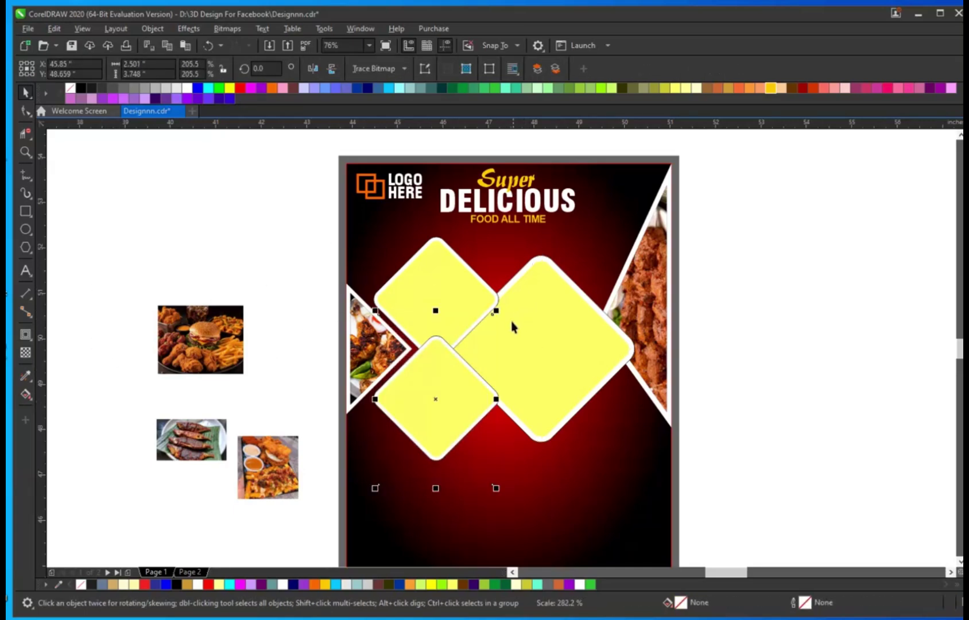
right_click(474, 376)
left_click(511, 382)
left_click(443, 388)
Step: Reposition the clipped photo inside the lower small diamond so the burger and drumstick fill the frame
double_click(435, 396)
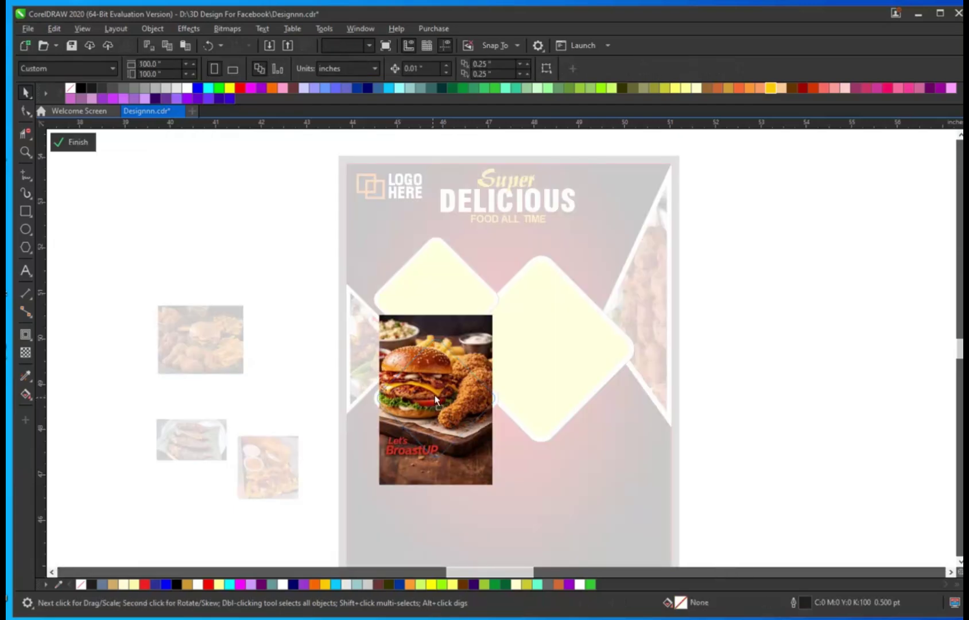
left_click(436, 400)
scroll(430, 411, "up", 3)
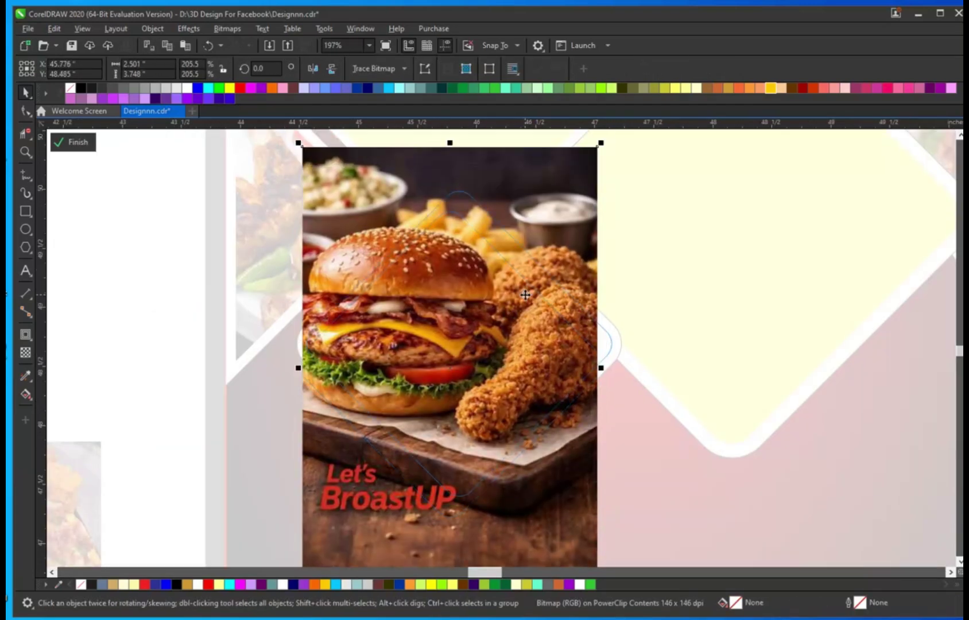
right_click(525, 294)
left_click(568, 264)
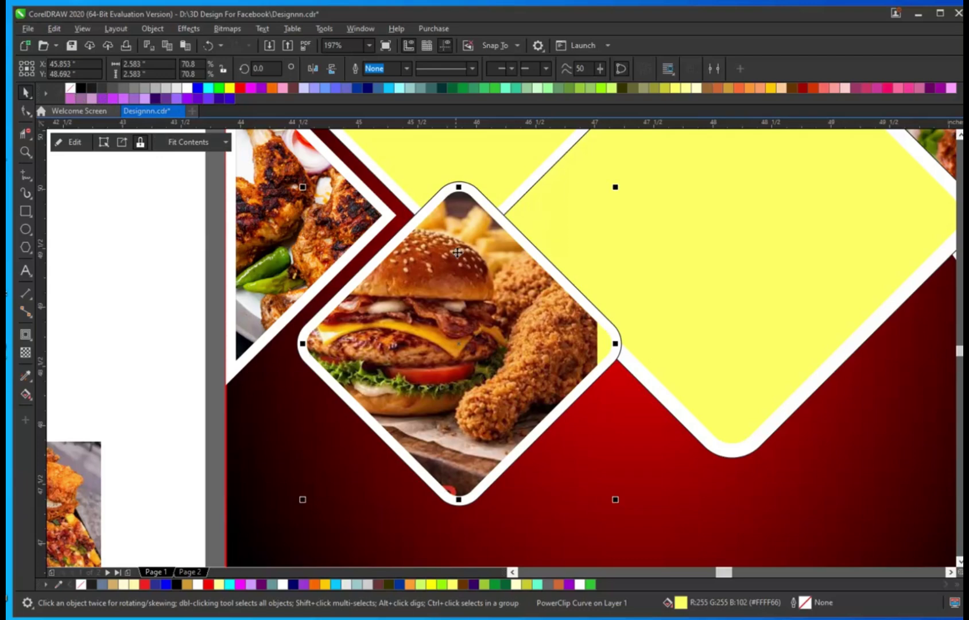
left_click(421, 217)
left_click(136, 210)
scroll(525, 389, "down", 3)
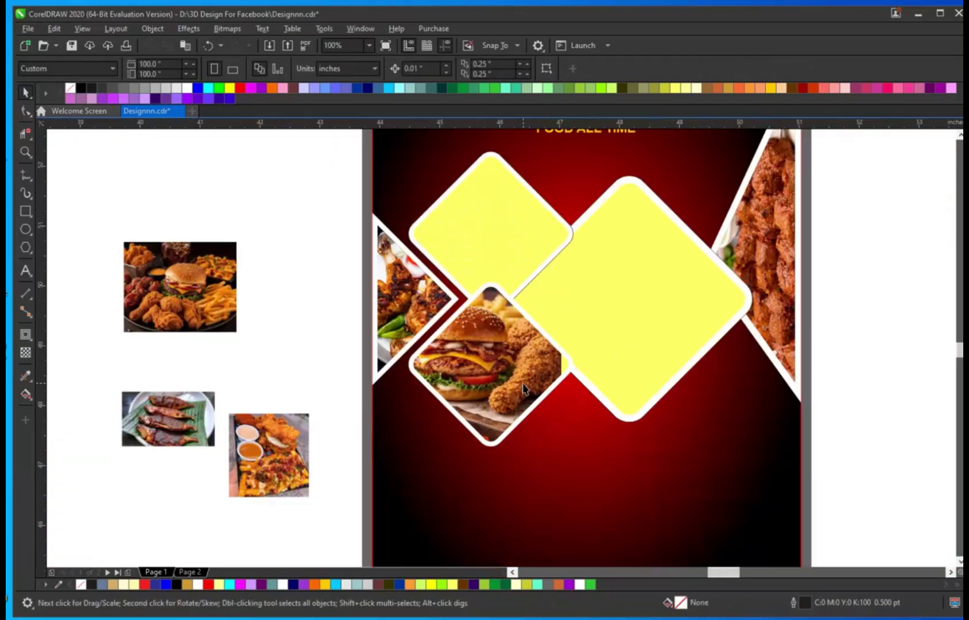
Step: Enlarge the loaded fries photo to about 3.97 by 4.12 inches and clip it inside the large diamond frame
left_click_drag(305, 471, 660, 322)
left_click_drag(664, 360, 791, 442)
right_click(681, 339)
key("w")
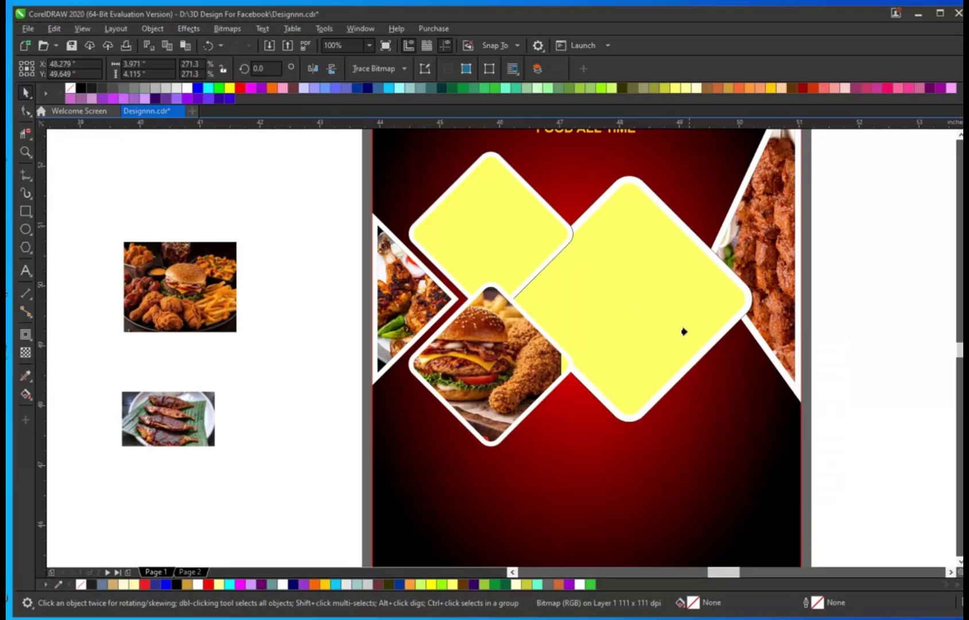
left_click(684, 331)
Step: Shift the clipped fries photo slightly up within the large diamond so it covers the frame
double_click(671, 340)
left_click_drag(671, 340, 667, 336)
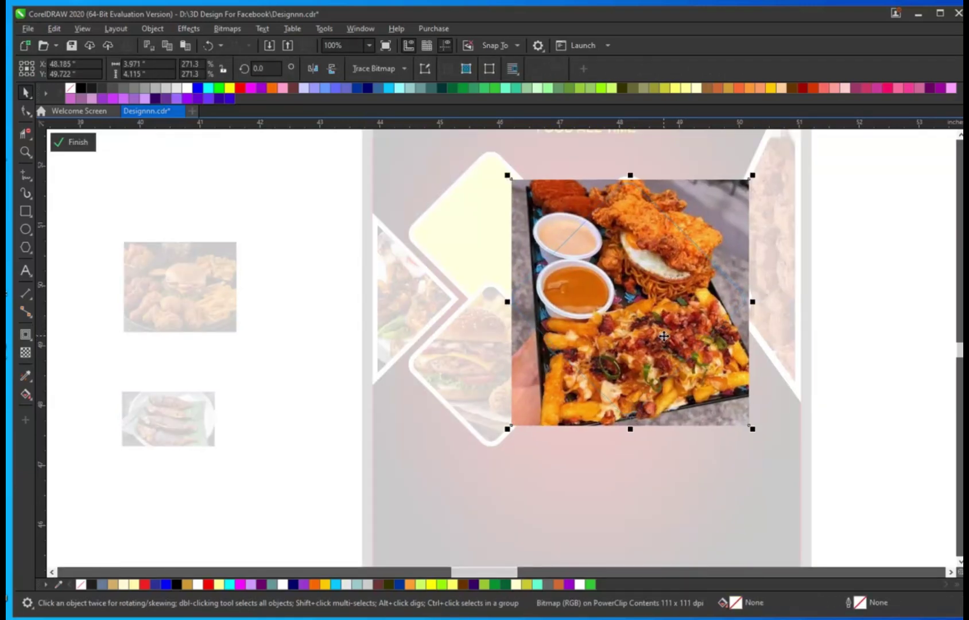
right_click(663, 256)
left_click(716, 265)
left_click(715, 259, "shift")
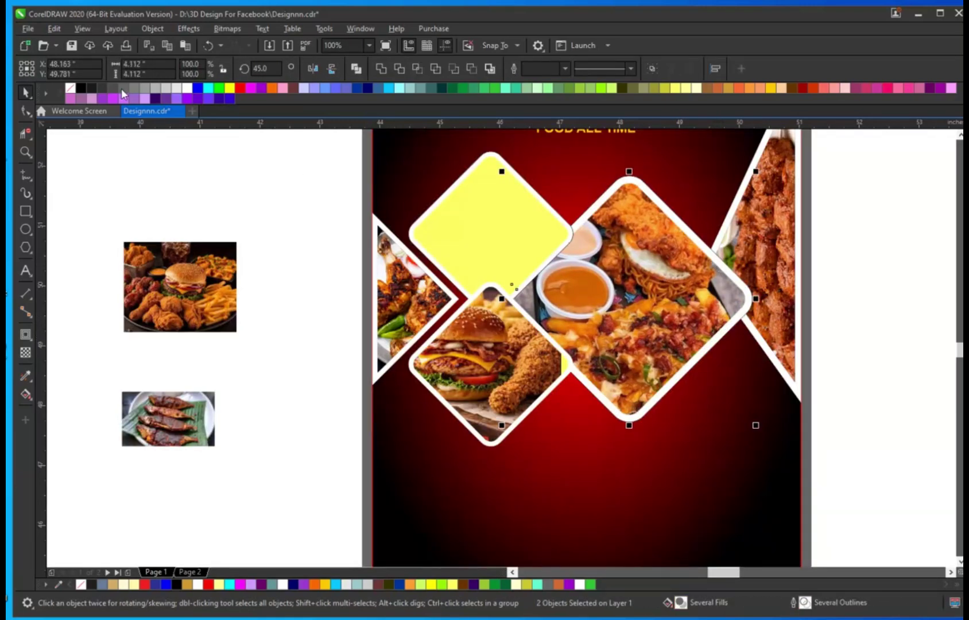
left_click(254, 204)
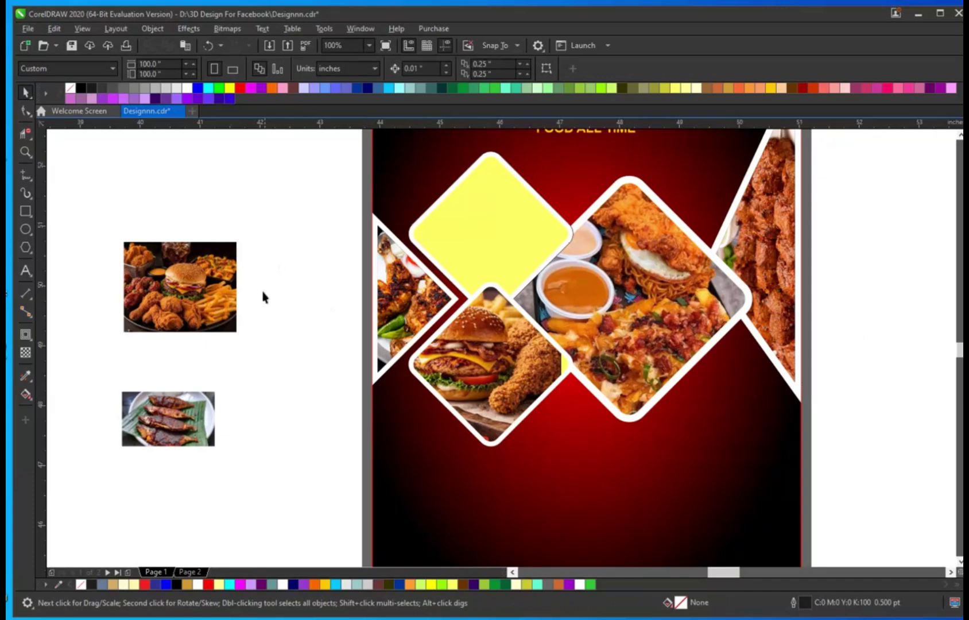
Step: Enlarge the grilled fish photo to about 4.12 by 2.43 inches and clip it inside the upper small diamond frame
left_click(198, 292)
left_click_drag(181, 418, 529, 225)
left_click_drag(565, 256, 643, 325)
key("shift+Page_Up")
left_click_drag(500, 229, 519, 234)
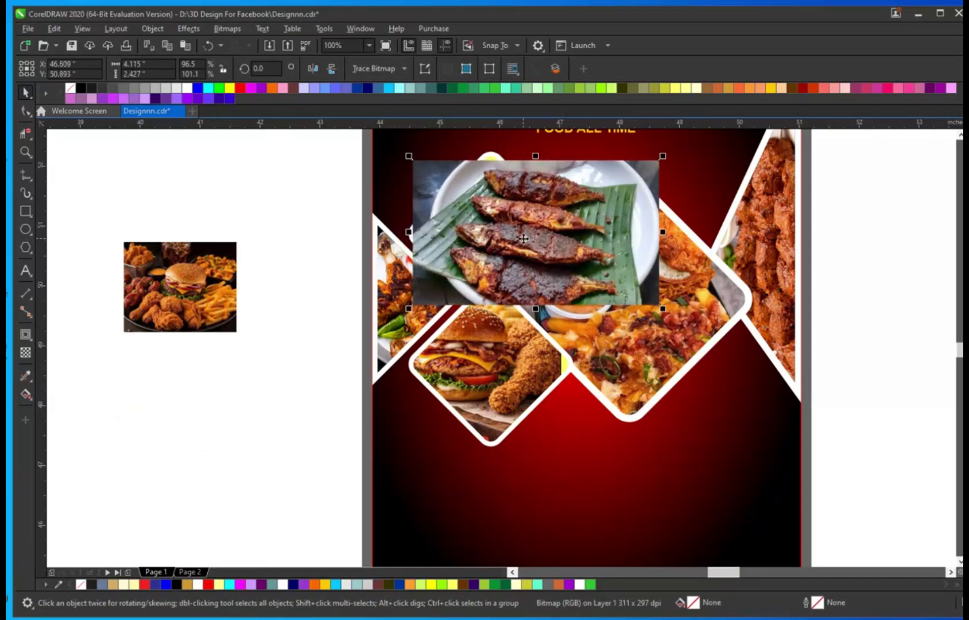
left_click(518, 234)
key("shift+Page_Down")
right_click(500, 226)
left_click(536, 236)
left_click(511, 238)
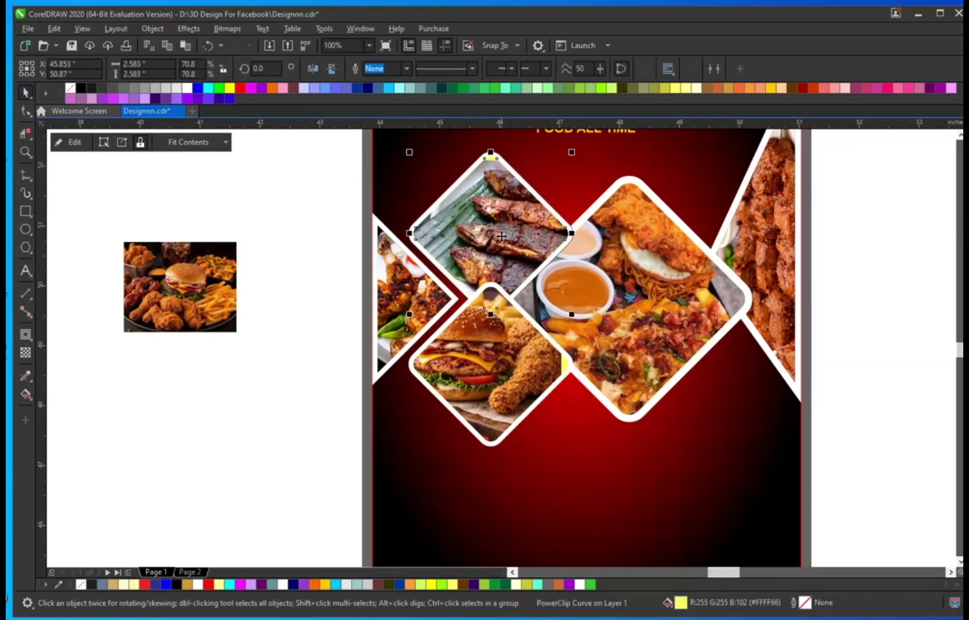
Step: Shift the clipped fish photo slightly up so it covers the top corner of its diamond frame
double_click(516, 247)
left_click_drag(520, 254, 520, 249)
right_click(520, 249)
left_click(554, 256)
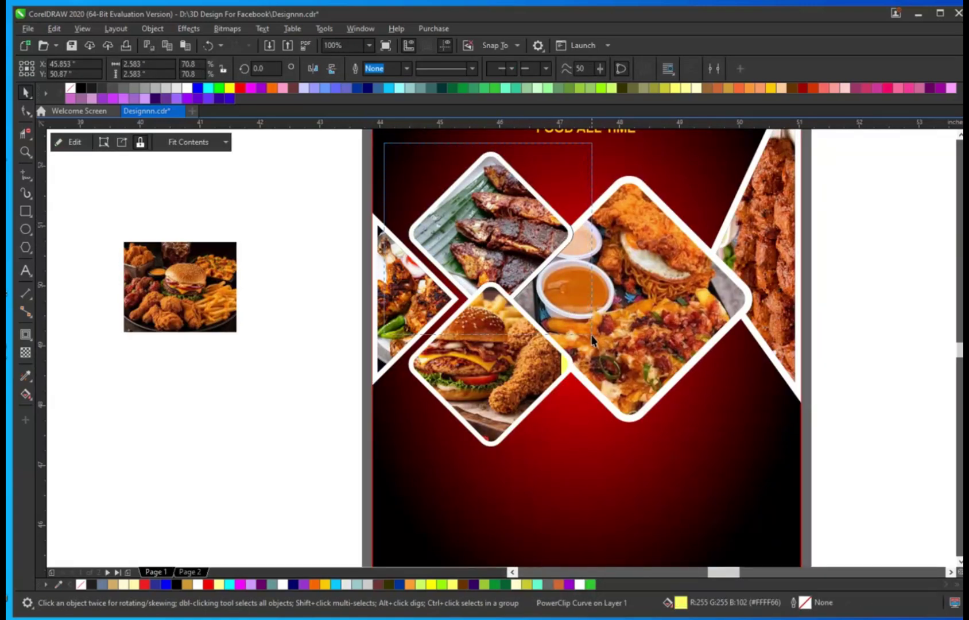
Step: Remove the thin outline from the upper small diamond frame
left_click_drag(592, 335, 592, 336)
right_click(70, 89)
key("Escape")
key("F4")
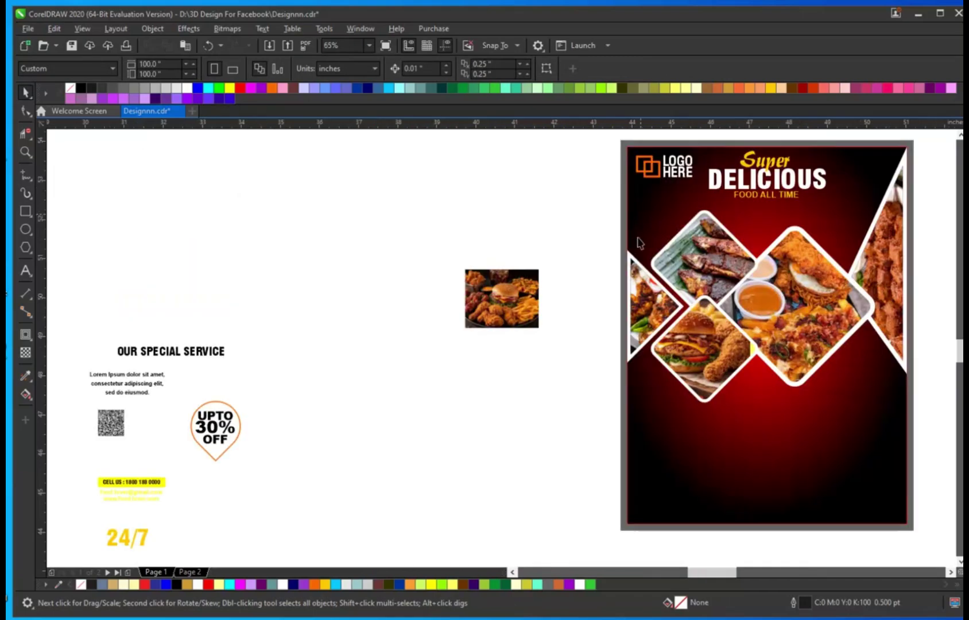
Step: Enlarge the grouped headline to about 3.37 by 1.36 inches and move it slightly down, keeping it horizontally centred
left_click(755, 201)
key("F2")
left_click_drag(601, 153, 930, 335)
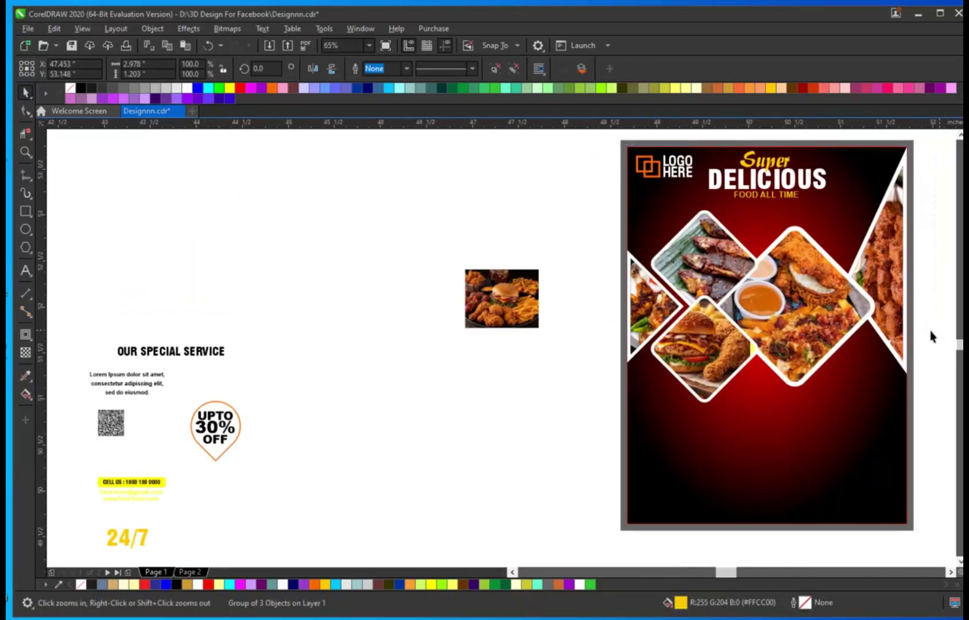
left_click_drag(658, 260, 684, 275)
left_click_drag(622, 236, 624, 258)
left_click(678, 287)
left_click(667, 265)
left_click_drag(682, 292, 673, 289)
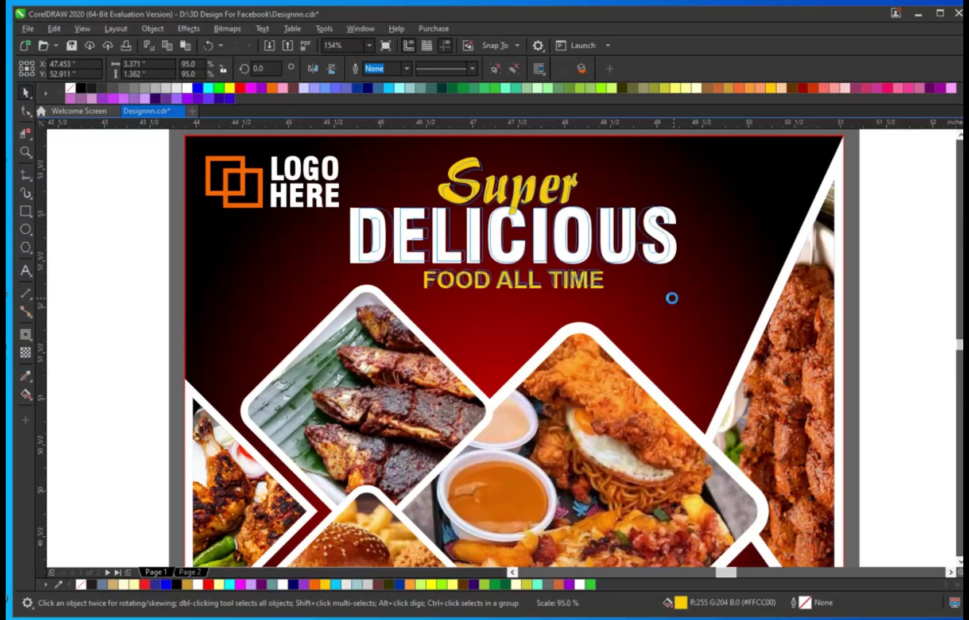
key("Escape")
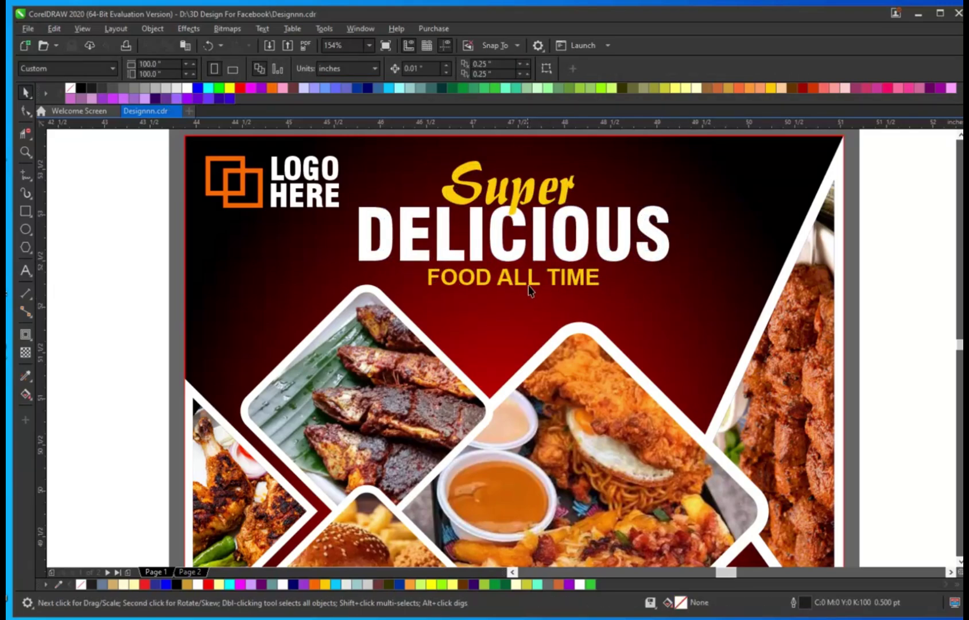
Step: Move "FOOD ALL TIME" and "DELICIOUS" slightly down to adjust the spacing beneath "Super"
left_click_drag(529, 291, 531, 296)
left_click_drag(538, 242, 537, 241)
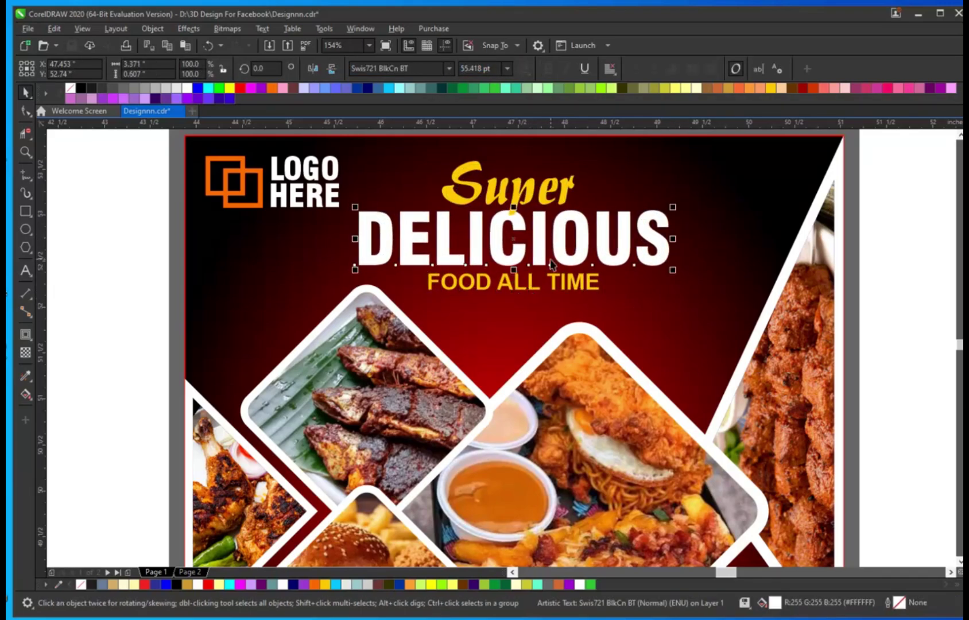
key("Escape")
key("F4")
Step: Switch to File Explorer and bring the cracked grunge texture image from "New folder" in Downloads into the CorelDRAW document
mouse_move(250, 619)
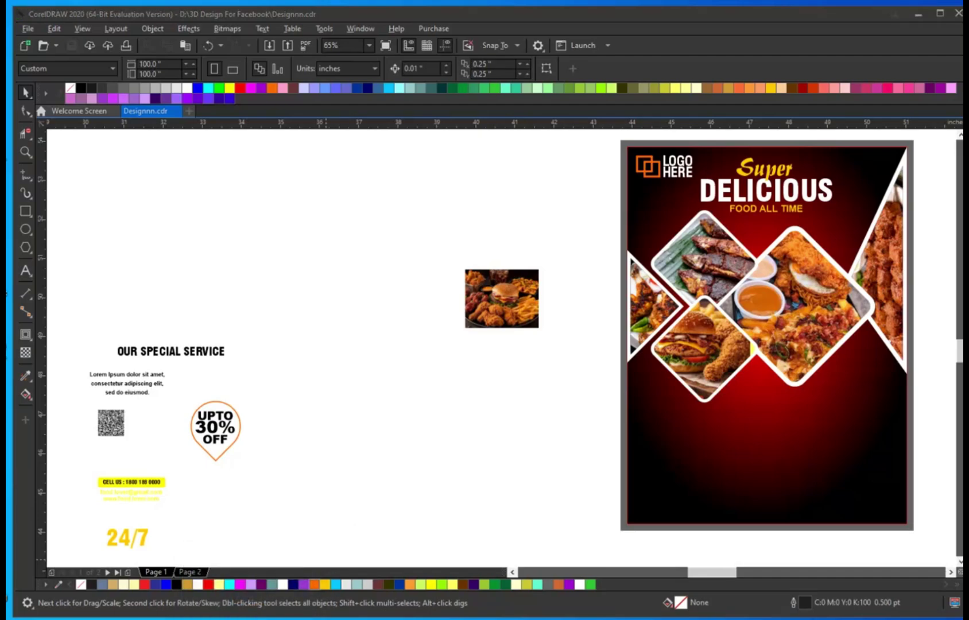
key("super+e")
left_click(1, 83)
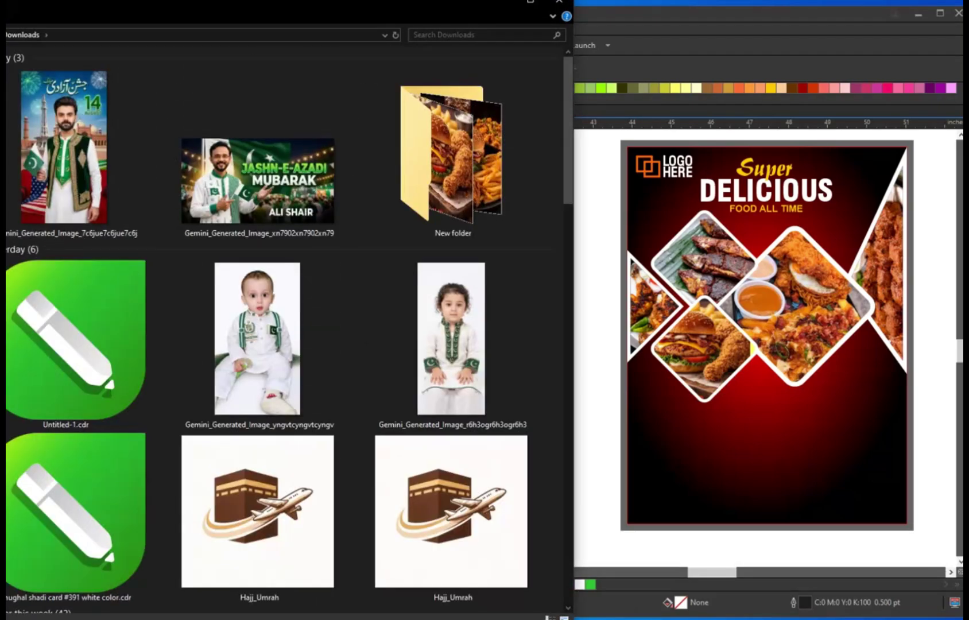
double_click(450, 155)
left_click_drag(299, 175, 584, 216)
left_click(558, 5)
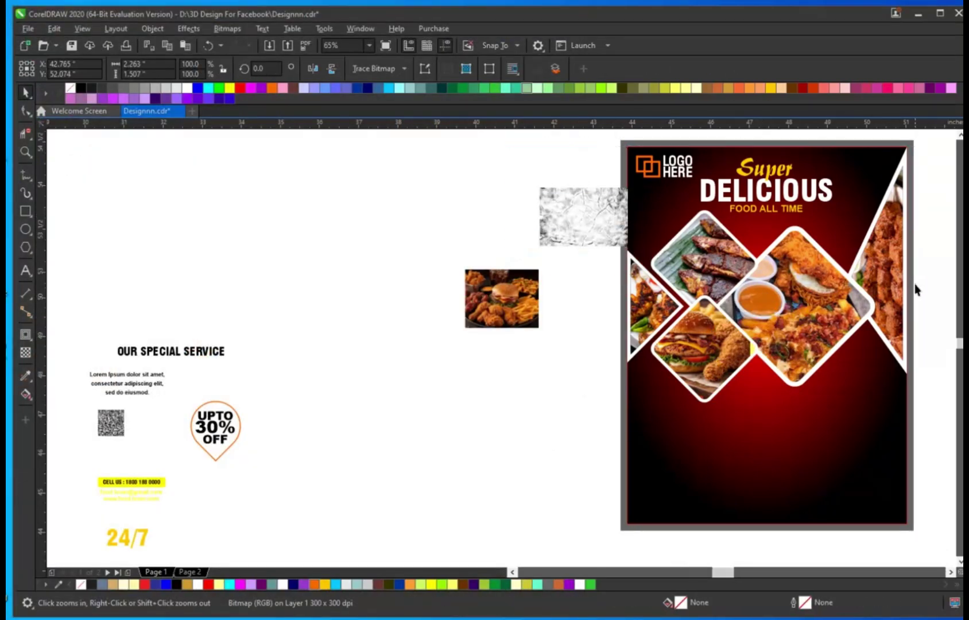
Step: Centre the cracked texture over "DELICIOUS" and resize it to about 3.35 by 0.84 inches
left_click_drag(915, 285, 915, 285)
left_click(713, 314, "shift")
key("c")
key("Escape")
left_click_drag(726, 344, 774, 308)
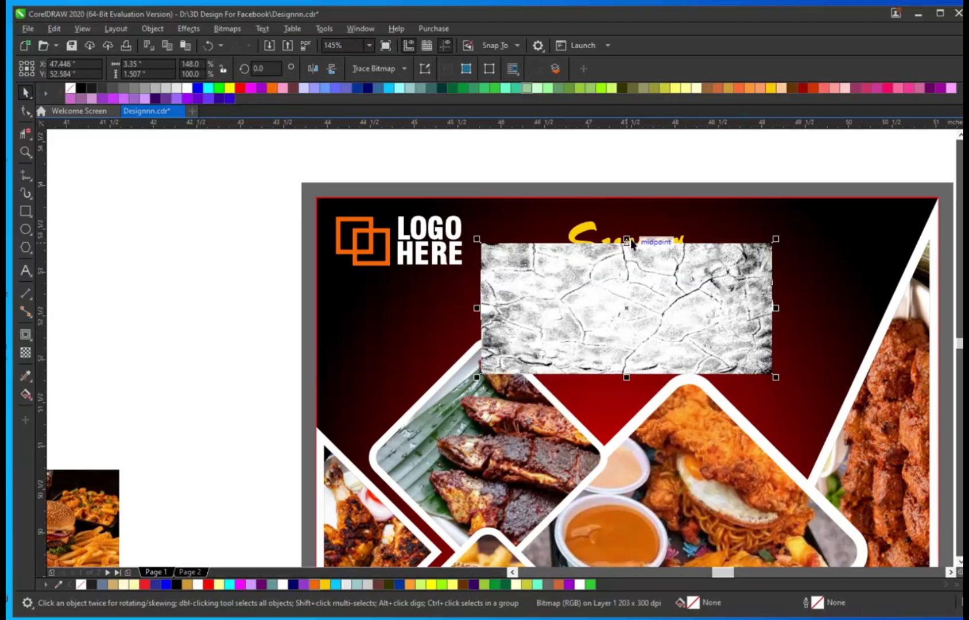
left_click_drag(627, 239, 630, 268)
Step: Send the cracked texture behind the headline and clip it inside the "DELICIOUS" text
left_click(634, 315, "shift")
left_click_drag(634, 316, 687, 297)
key("ctrl+z")
key("shift+Page_Down")
right_click(687, 296)
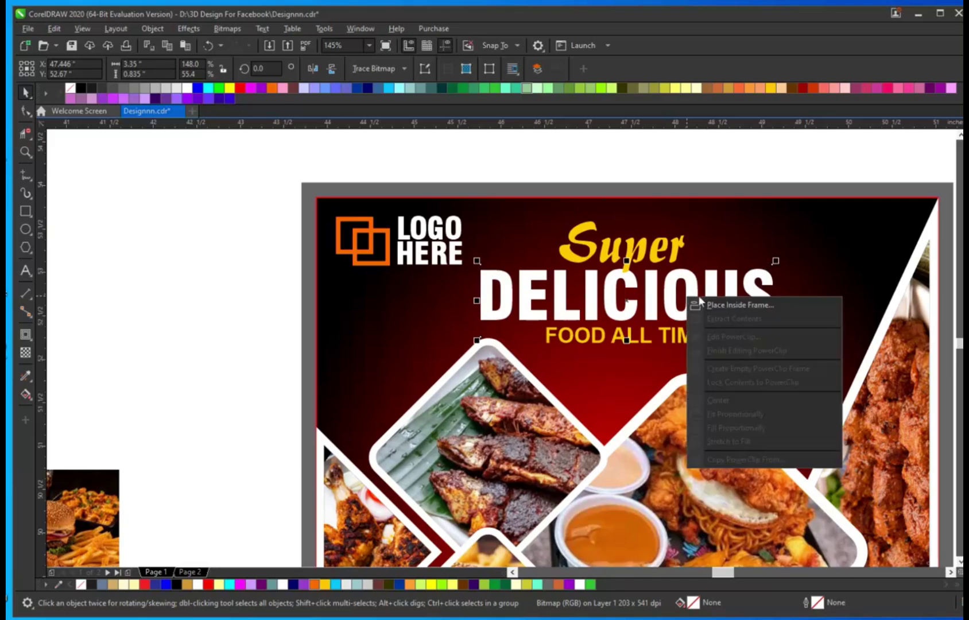
left_click(704, 304)
left_click(708, 289)
Step: Reduce the clipped texture's height to about 0.66 inches so it closely covers the "DELICIOUS" letters
left_click(710, 296, "ctrl")
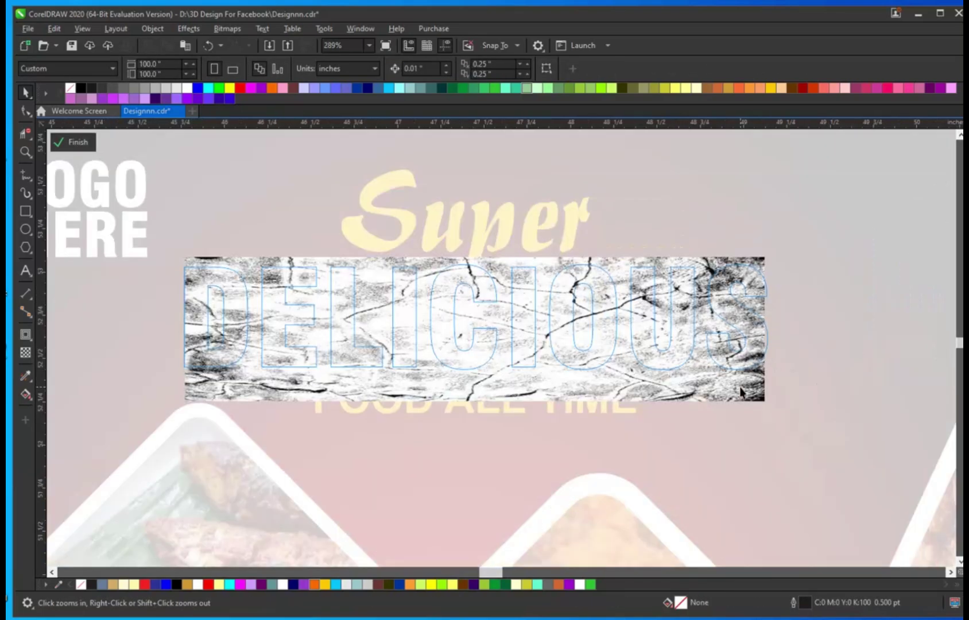
left_click(740, 388)
left_click_drag(475, 401, 477, 373)
left_click_drag(475, 256, 476, 260)
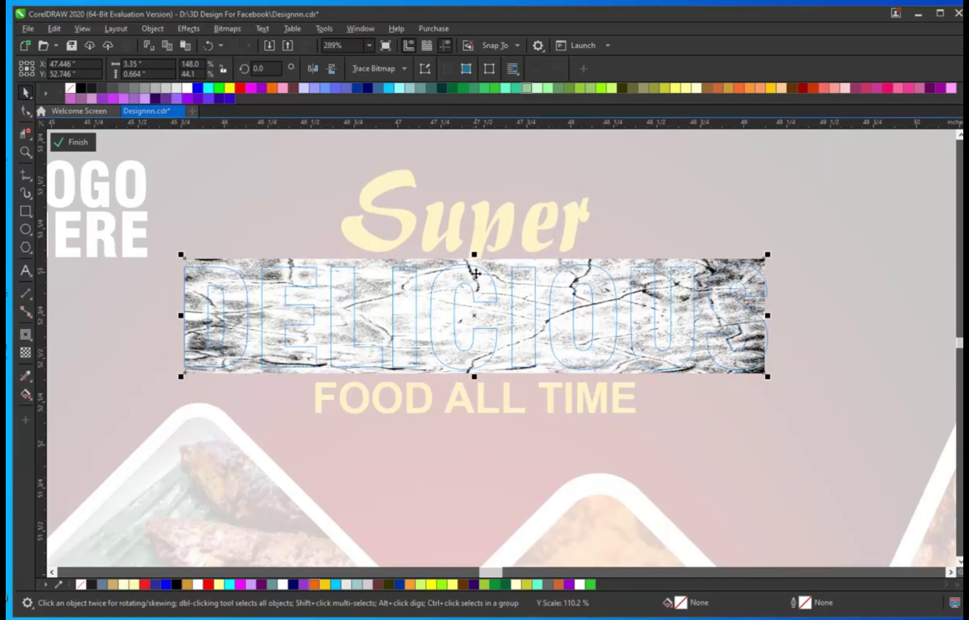
right_click(475, 259)
left_click(499, 264)
scroll(515, 281, "down", 3)
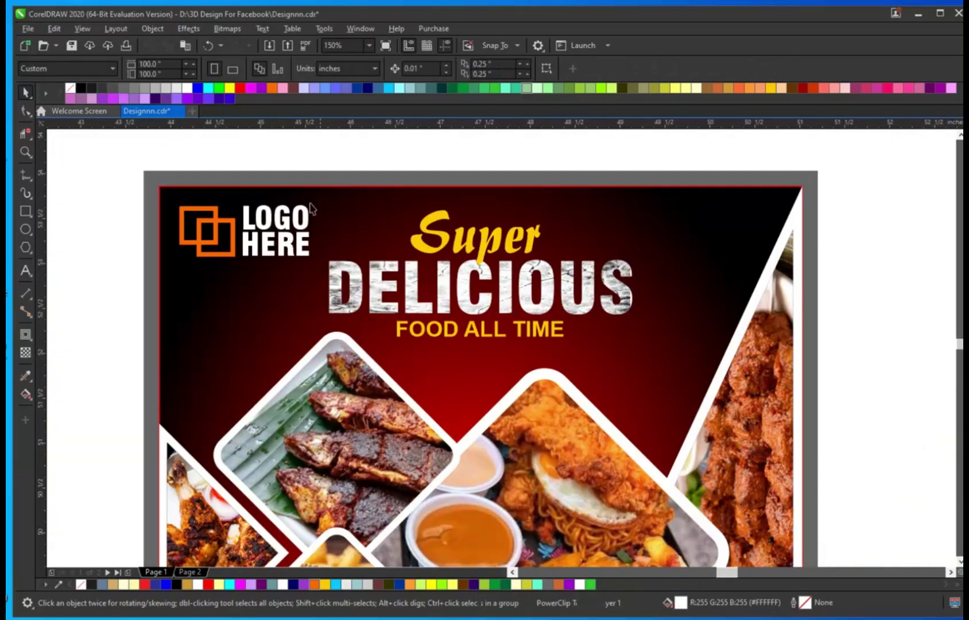
Step: Scale the whole headline up slightly around its centre
left_click_drag(640, 343, 646, 346)
left_click(673, 256)
key("F4")
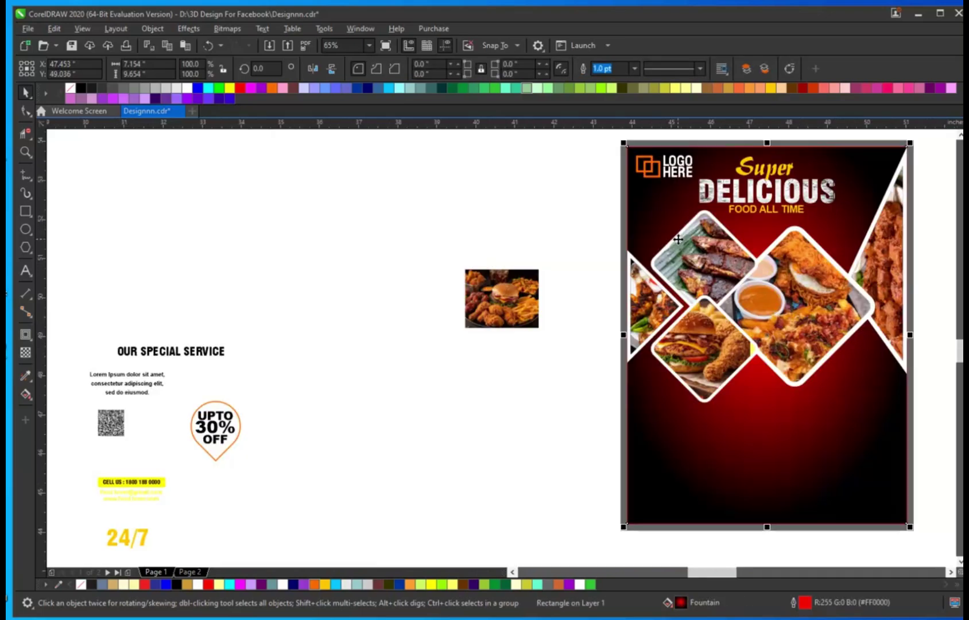
Step: Move the "OUR SPECIAL SERVICE" text onto the flyer below the diamonds and centre it horizontally
left_click(269, 382)
left_click(192, 350)
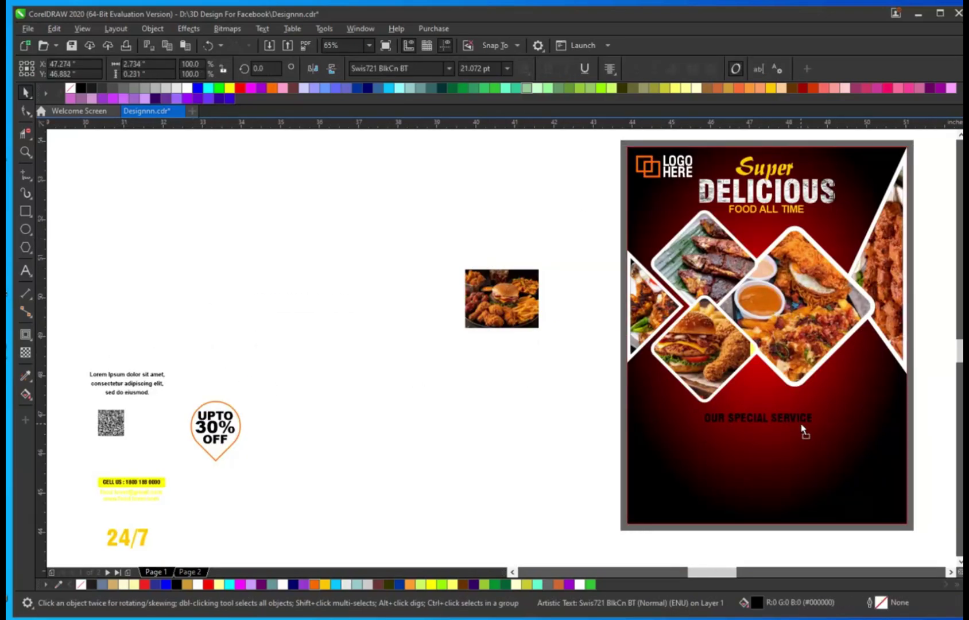
left_click(814, 438, "shift")
key("c")
Step: Draw a rectangle about 2.86 by 0.39 inches around the "OUR SPECIAL SERVICE" text
left_click(612, 355)
key("F2")
left_click_drag(611, 354, 925, 477)
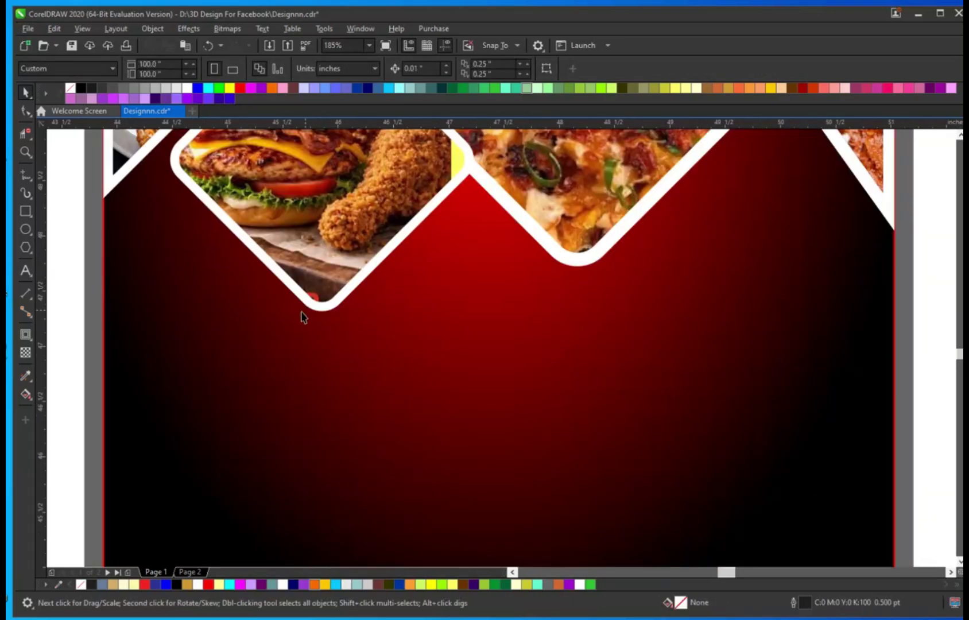
left_click_drag(216, 292, 808, 455)
key("Escape")
key("F6")
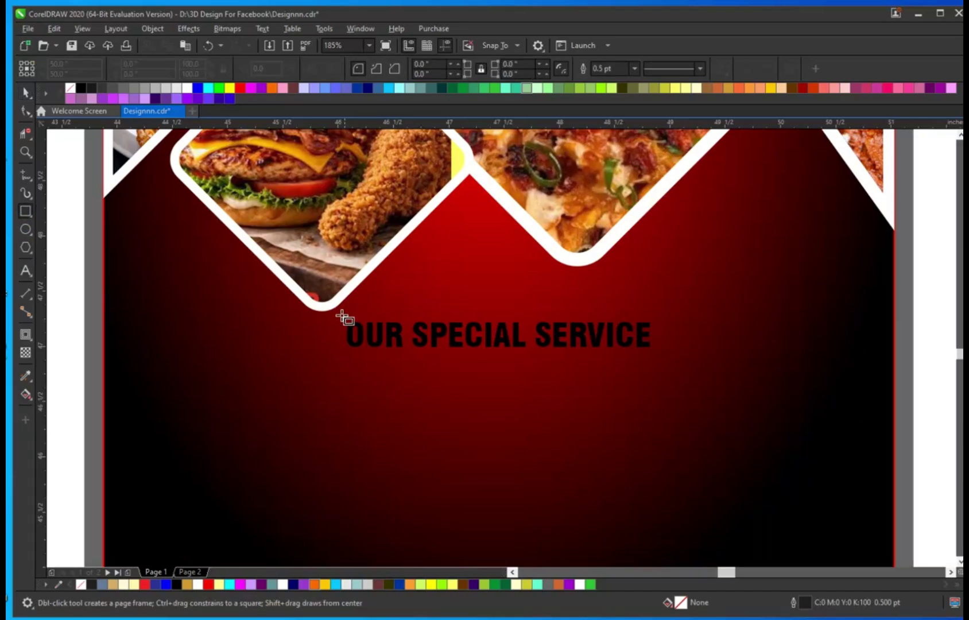
left_click_drag(342, 314, 657, 355)
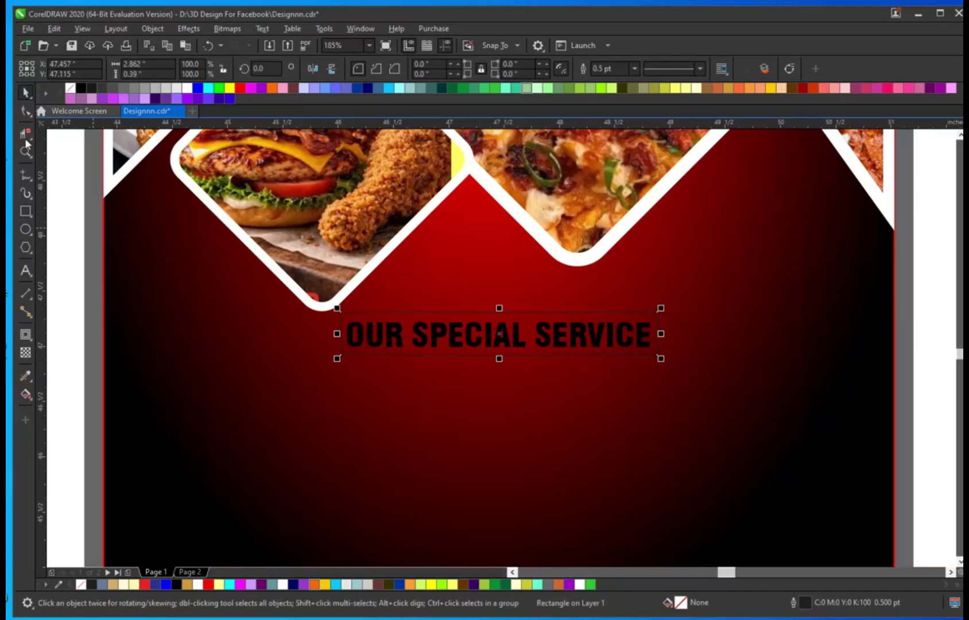
Step: Round the rectangle's corners to about 0.135 inches and centre it with the "OUR SPECIAL SERVICE" text
key("F10")
left_click_drag(342, 319, 341, 326)
key("space")
left_click(400, 334, "shift")
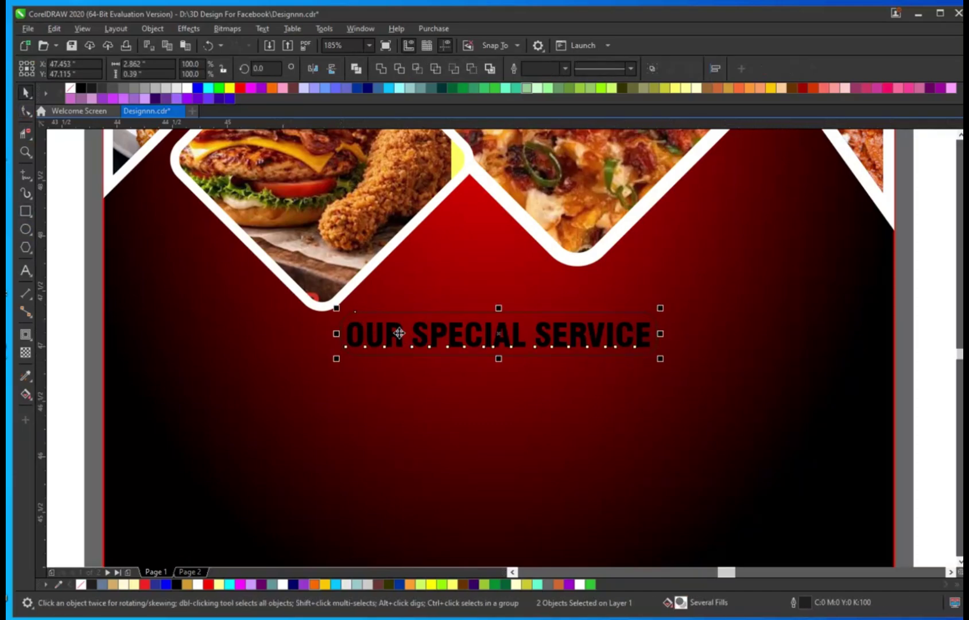
key("c")
key("e")
key("Escape")
Step: Fill the rounded rectangle with golden yellow and remove its outline
left_click(407, 312)
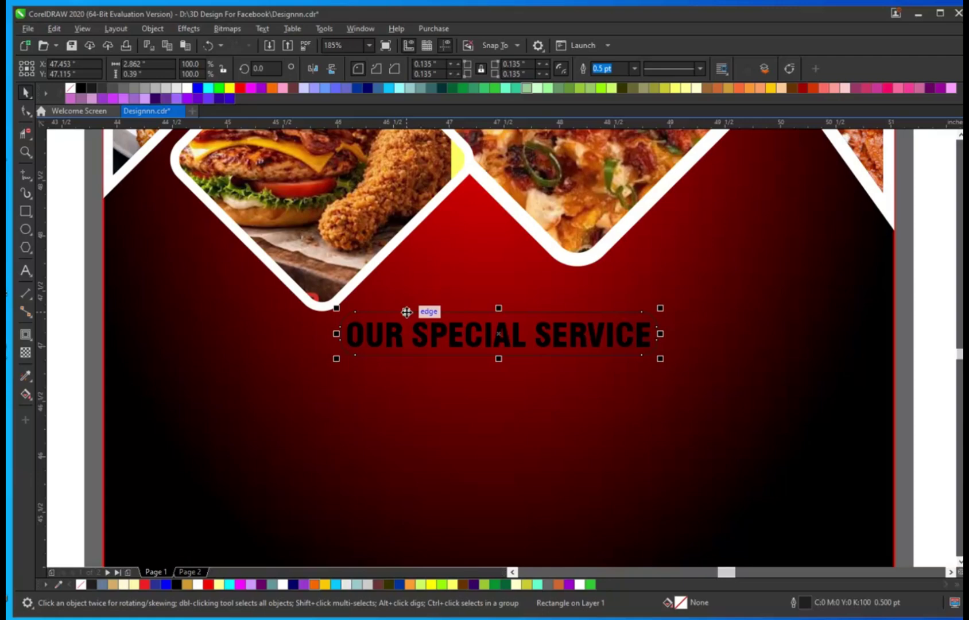
left_click(770, 88)
right_click(71, 87)
key("Escape")
Step: Bring "OUR SPECIAL SERVICE" in front of the yellow bar and shrink it slightly to leave side margins
left_click_drag(345, 296, 766, 414)
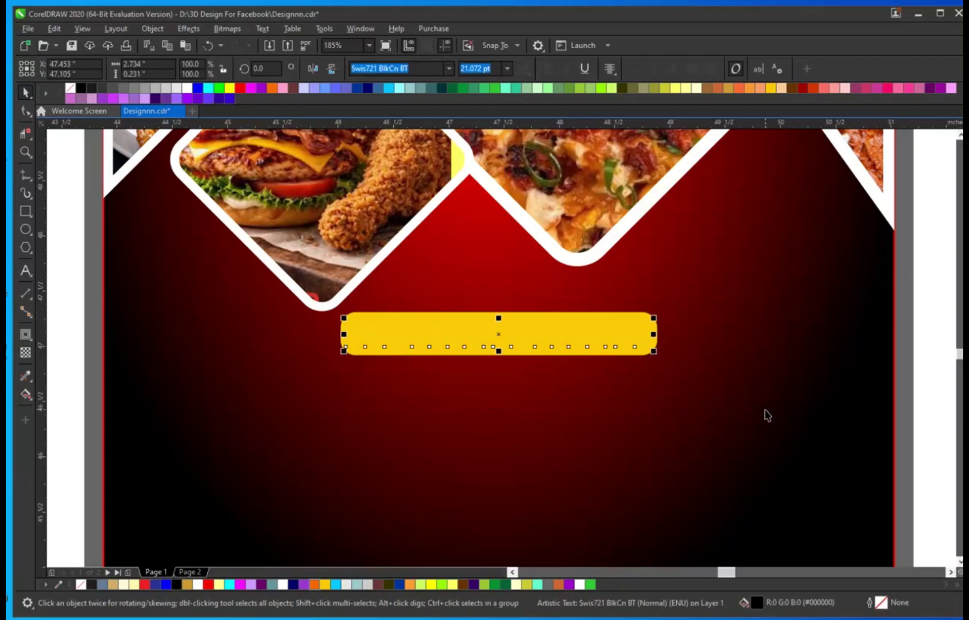
key("shift+Page_Up")
left_click_drag(654, 351, 636, 356)
Step: Group the "OUR SPECIAL SERVICE" text with its yellow rounded bar
left_click(611, 351, "shift")
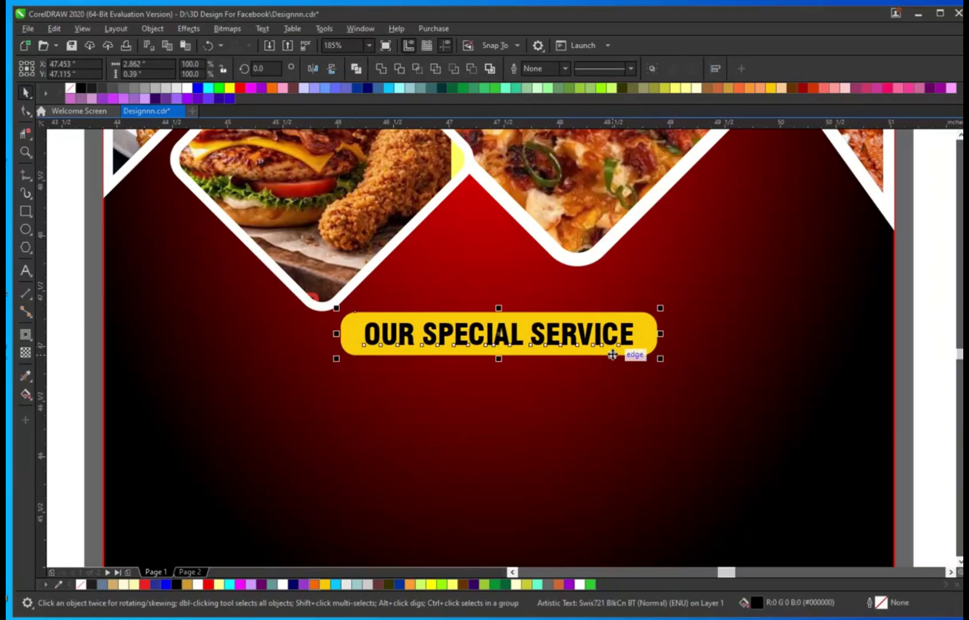
key("ctrl+g")
left_click(648, 264, "shift")
key("Escape")
scroll(649, 265, "down", 2)
key("F4")
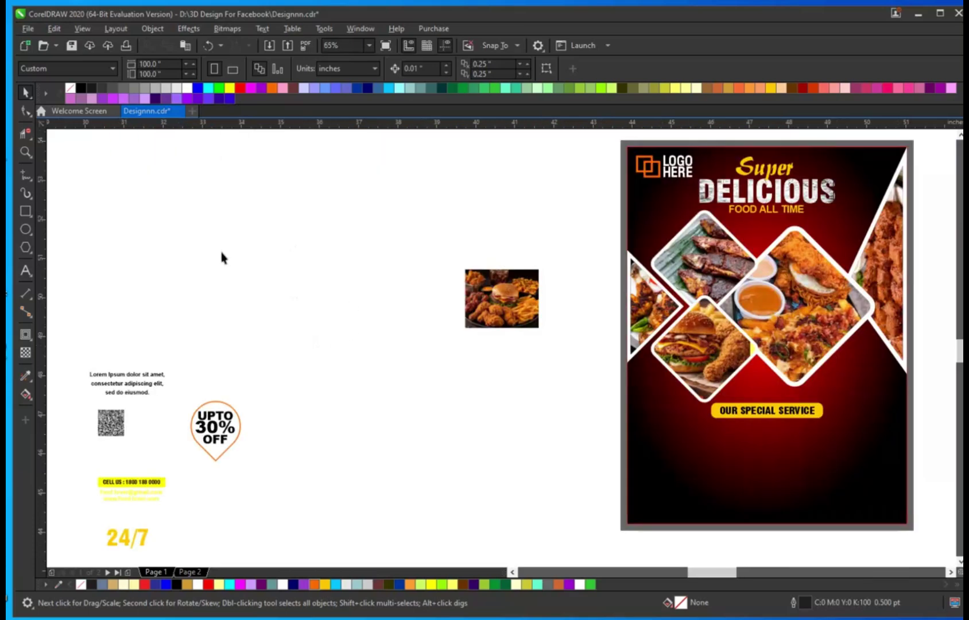
Step: Place the "Lorem Ipsum" paragraph in white just below the "OUR SPECIAL SERVICE" bar and save the file
left_click_drag(148, 392, 758, 446)
key("F2")
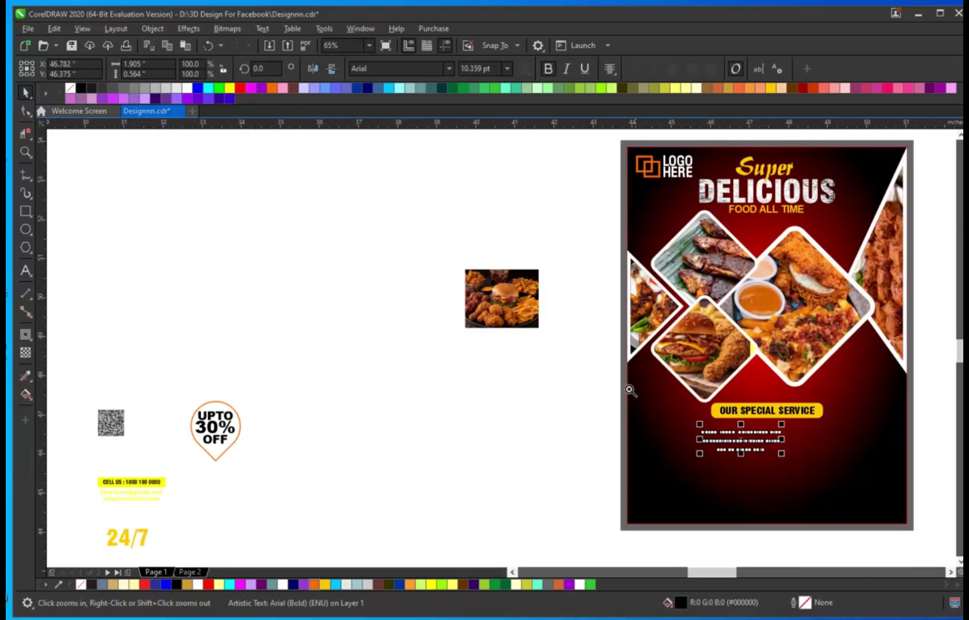
left_click_drag(614, 379, 901, 492)
key("ctrl+s")
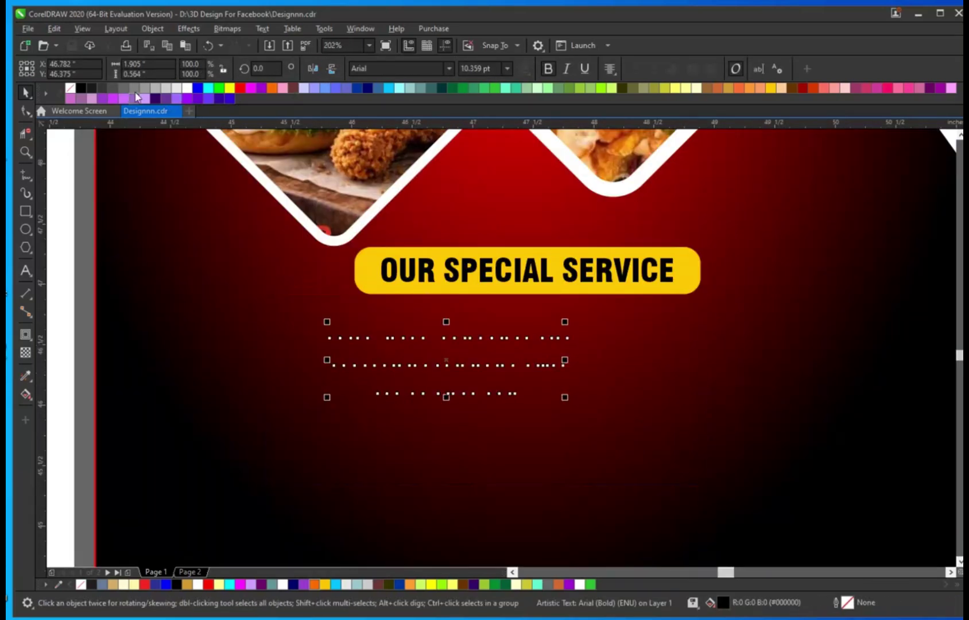
left_click(187, 88)
left_click(719, 361)
key("F3")
Step: Draw a thin vertical bar about 0.071 by 3.667 inches beside the flyer, filled golden yellow without an outline
key("F2")
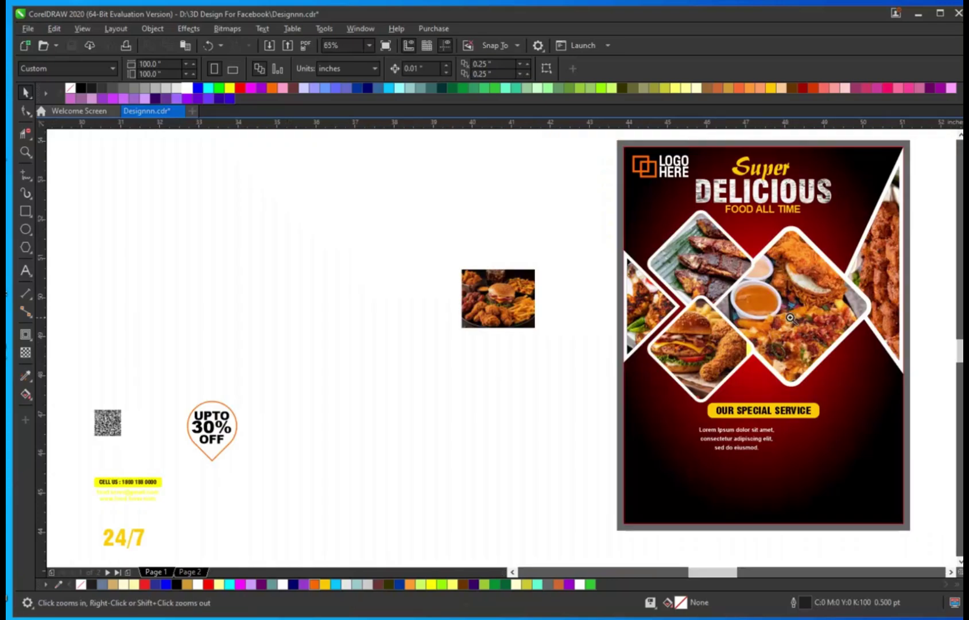
left_click_drag(660, 262, 946, 412)
left_click(26, 210)
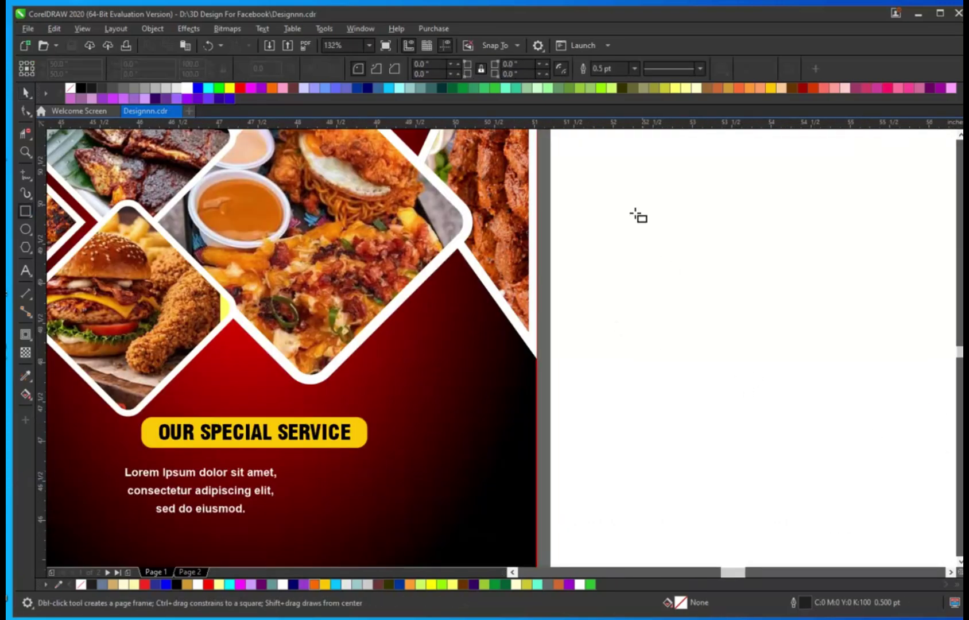
left_click_drag(632, 207, 640, 493)
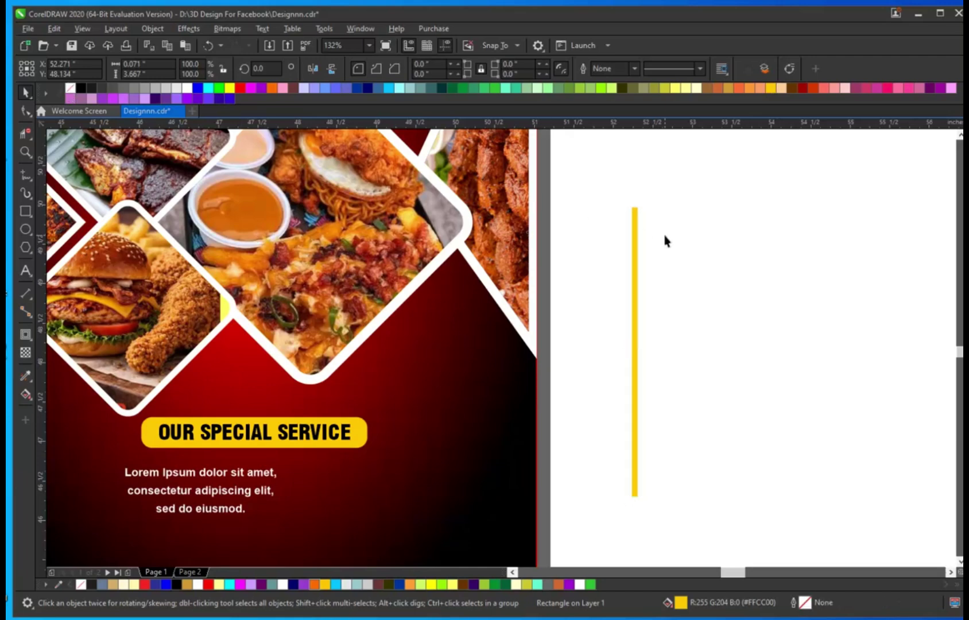
Step: Duplicate the yellow bar into three evenly spaced bars with the middle one white, and group them
left_click(636, 354)
left_click_drag(659, 354, 658, 355)
key("ctrl+r")
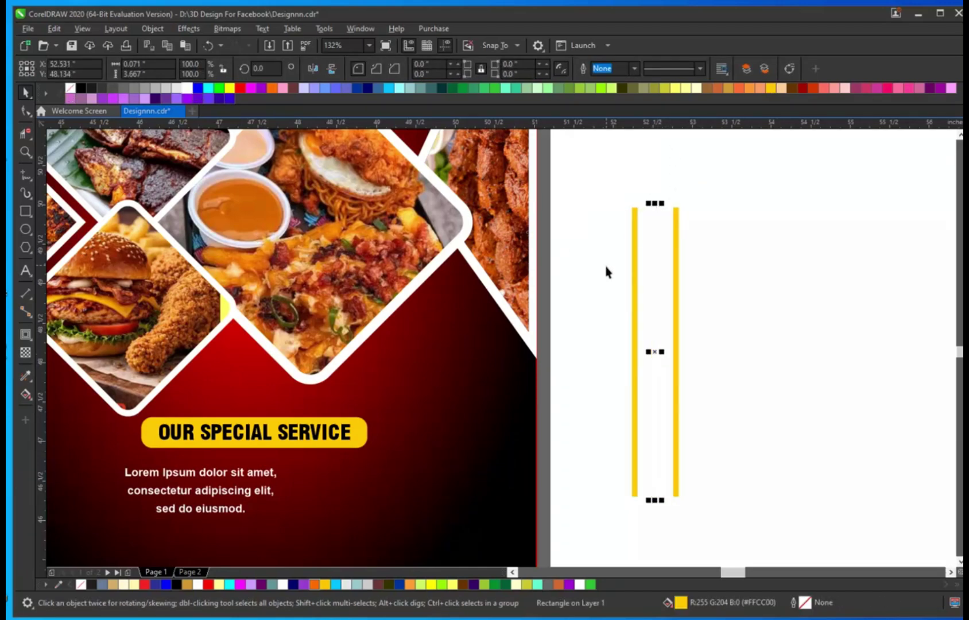
left_click(634, 345, "shift")
left_click(679, 347)
Step: Rotate the three bars about 38.6 degrees and place them diagonally from the large diamond across the flyer's right edge
left_click_drag(686, 205, 577, 203)
left_click_drag(701, 363, 536, 401)
left_click(581, 450)
left_click_drag(615, 267, 629, 284)
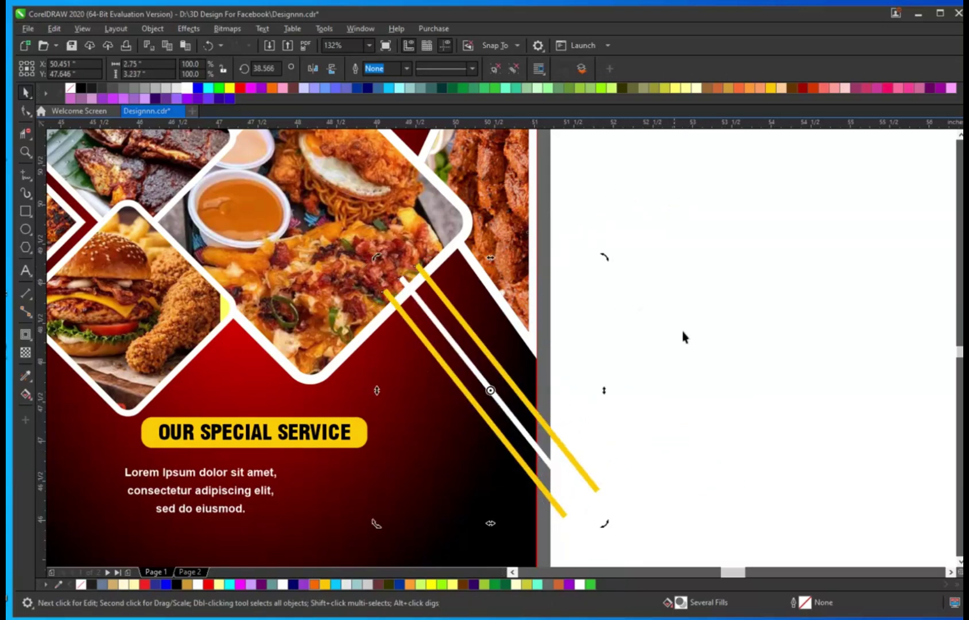
Step: PowerClip the three diagonal bars inside the flyer's red-to-black background
left_click(584, 460)
left_click(574, 458)
right_click(459, 464)
left_click(471, 475)
left_click(463, 471)
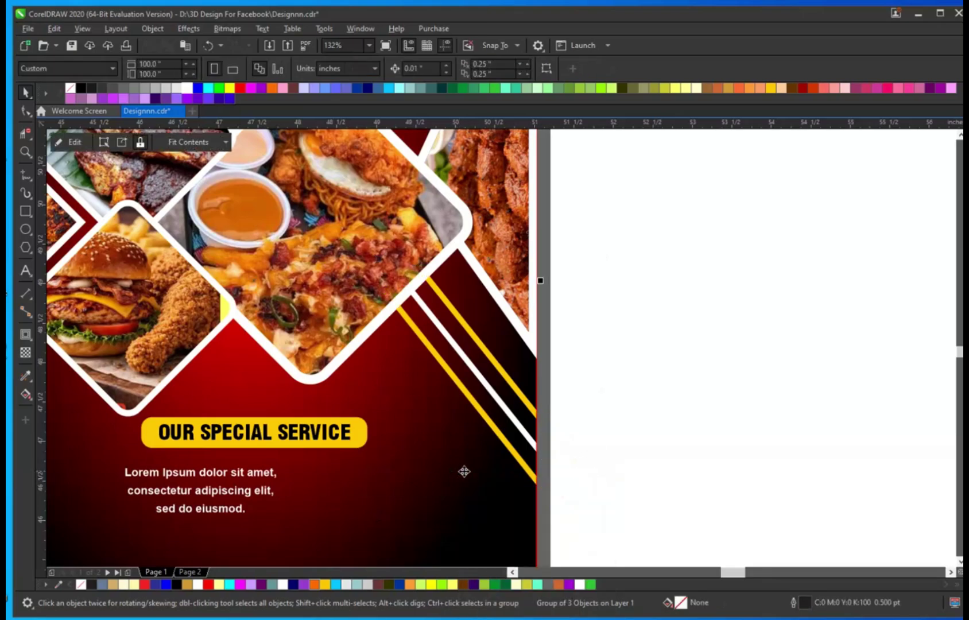
left_click(659, 393)
Step: Move the food platter photo onto the flyer's lower half and enlarge it to about 6.9 by 5.5 inches
scroll(648, 373, "down", 2)
left_click_drag(368, 365, 770, 544)
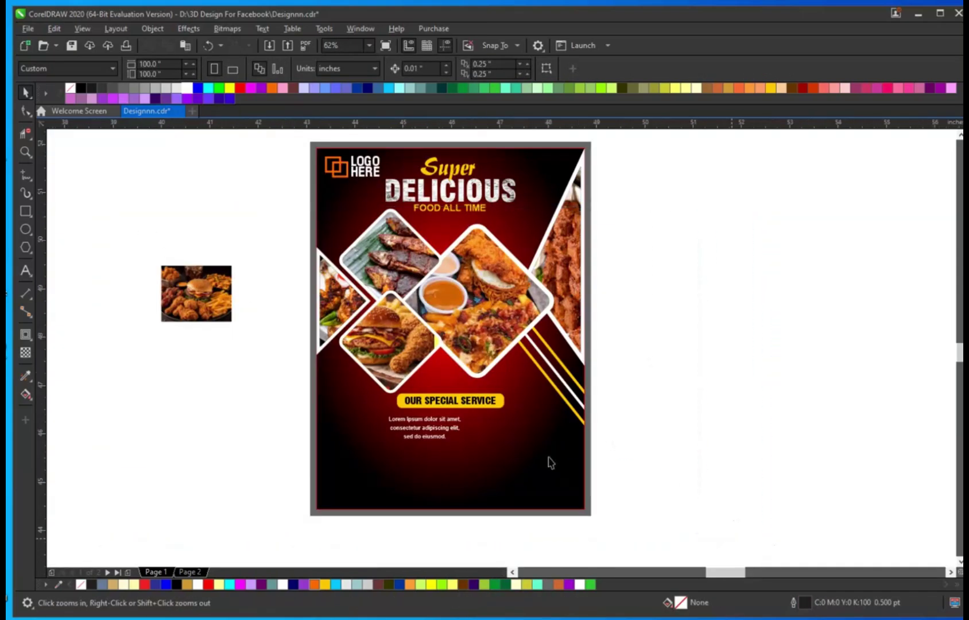
left_click_drag(175, 224, 506, 227)
left_click_drag(617, 311, 736, 389)
left_click(657, 429, "shift")
left_click(557, 300)
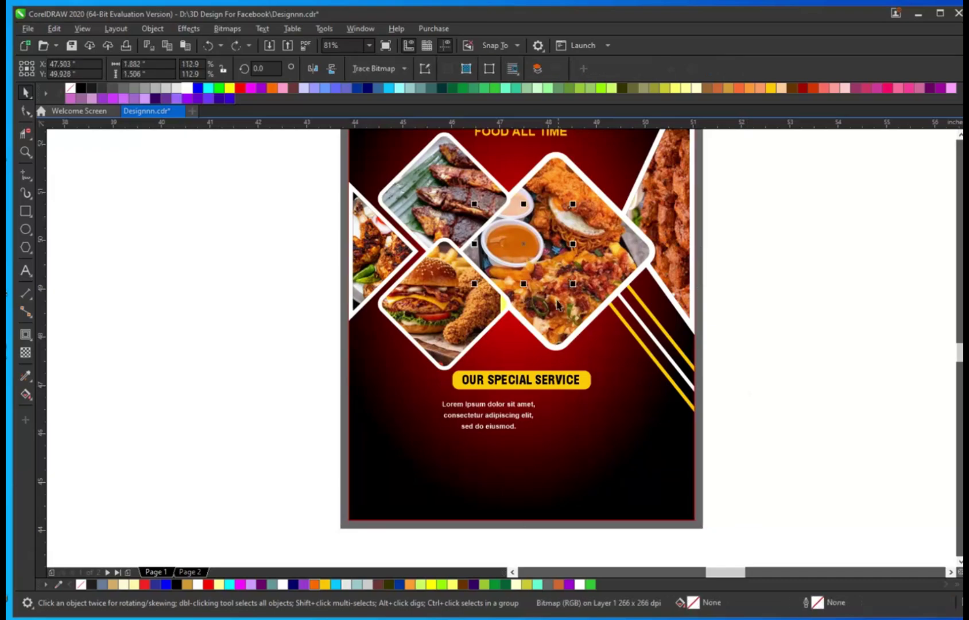
left_click_drag(572, 283, 704, 385)
left_click(666, 417, "shift")
left_click_drag(583, 292, 597, 338)
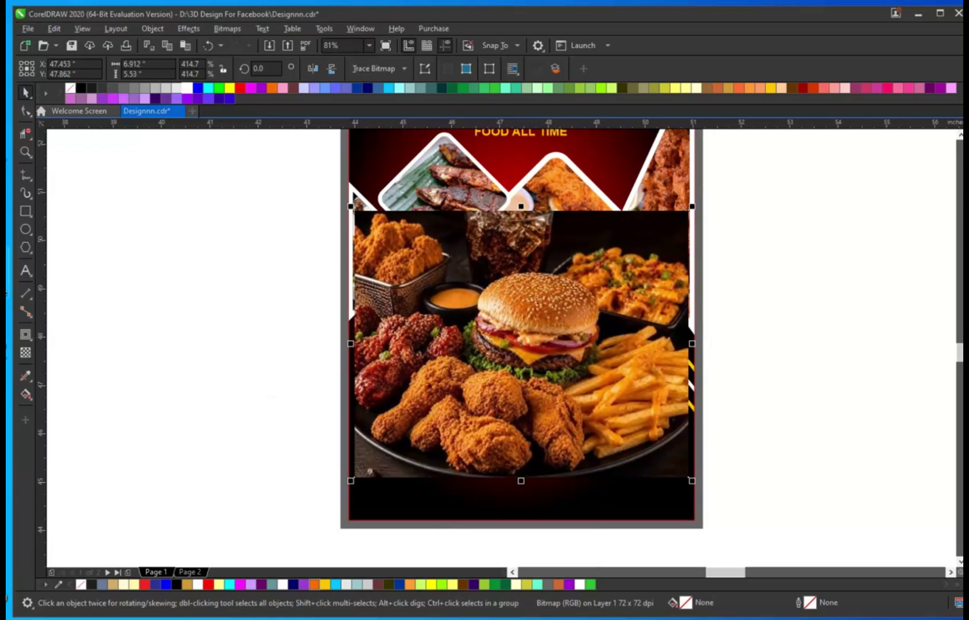
Step: Convert the platter photo to a 600 dpi RGB bitmap with a transparent background
left_click(232, 29)
left_click(248, 45)
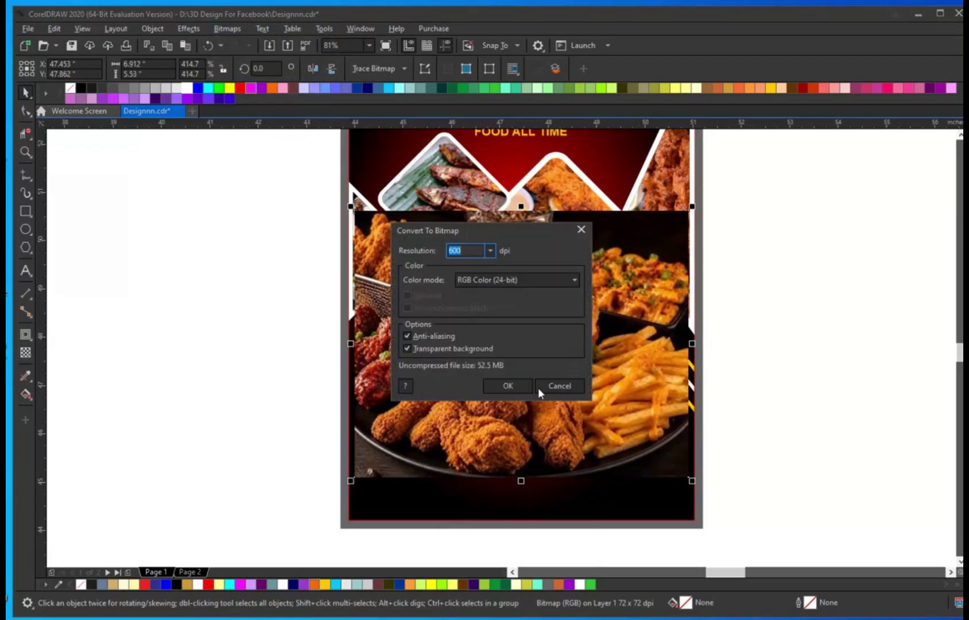
left_click(531, 387)
Step: Apply a uniform transparency of 75 to the platter photo and convert the result to a 600 dpi bitmap
left_click(25, 353)
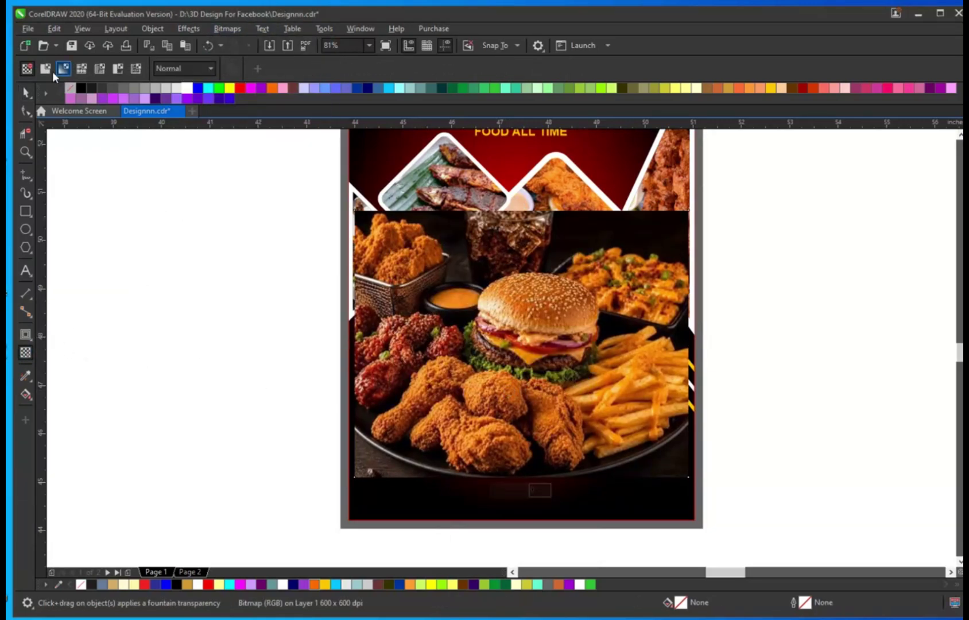
left_click(45, 68)
type("80")
key("Return")
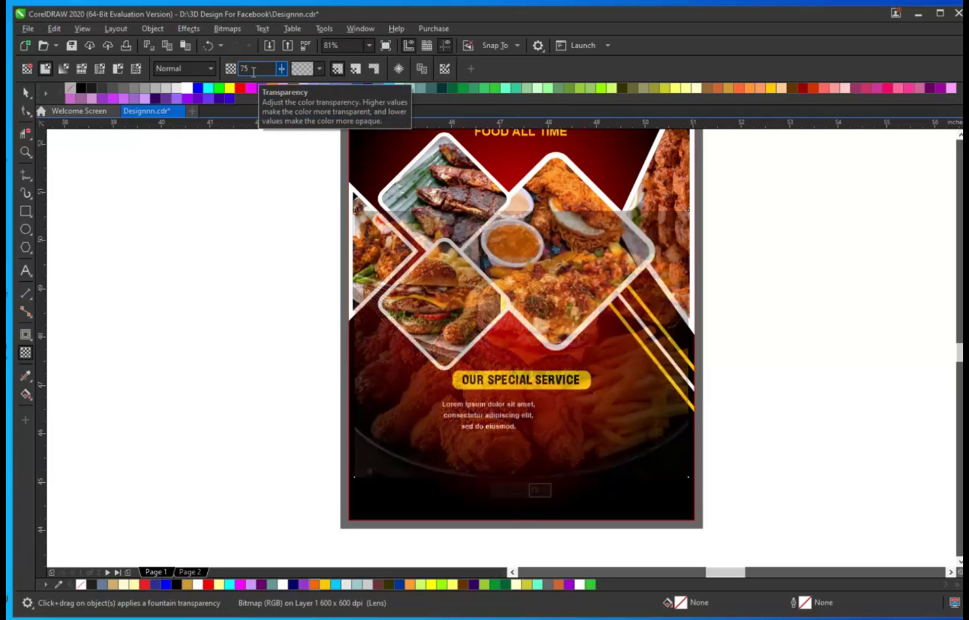
key("space")
left_click(230, 27)
left_click(248, 46)
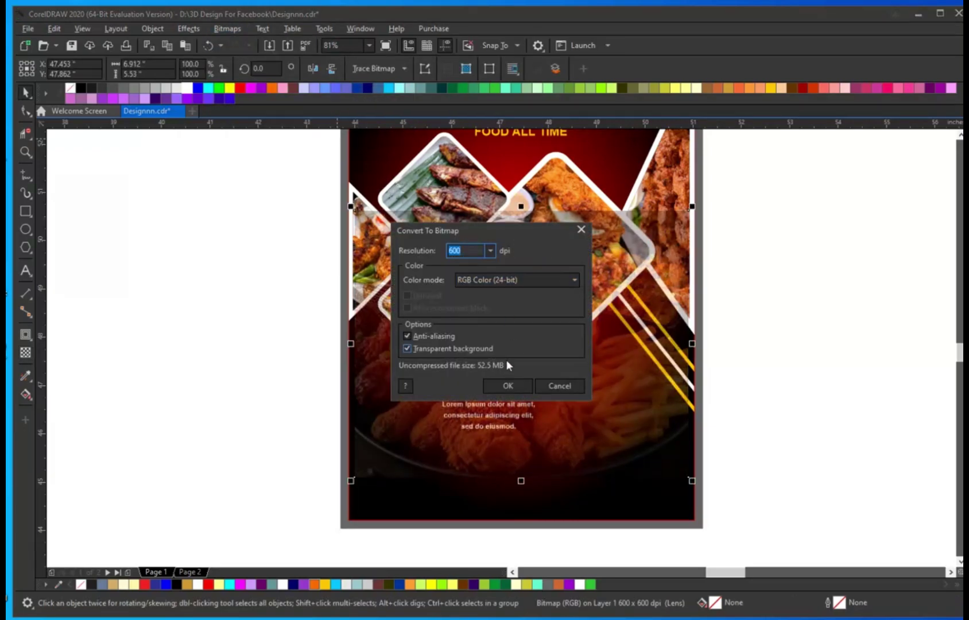
left_click(508, 388)
Step: Fade the platter photo's upper edge with a vertical linear transparency and convert it to a bitmap again
left_click(26, 352)
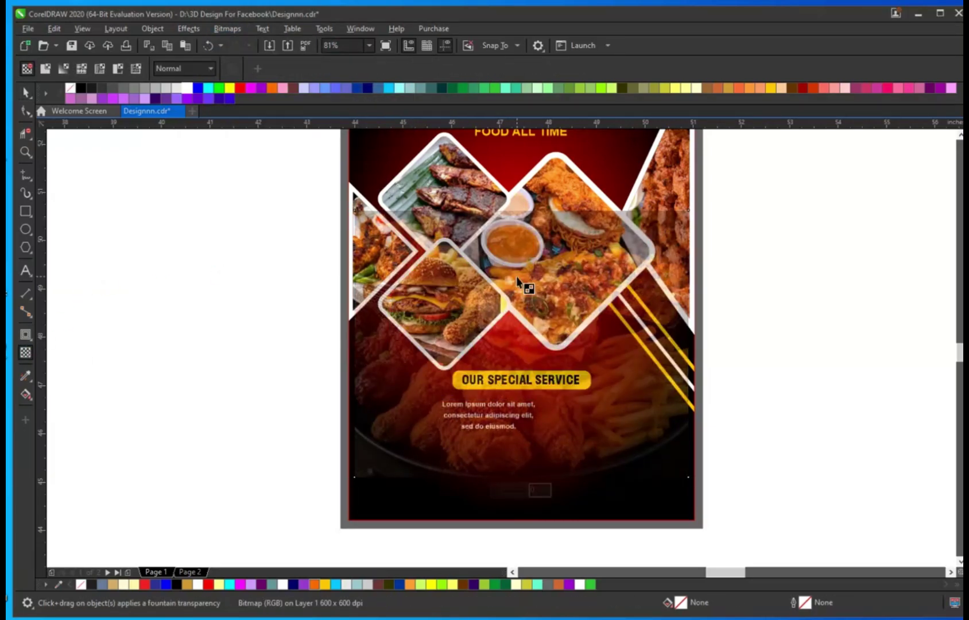
left_click_drag(521, 224, 521, 219)
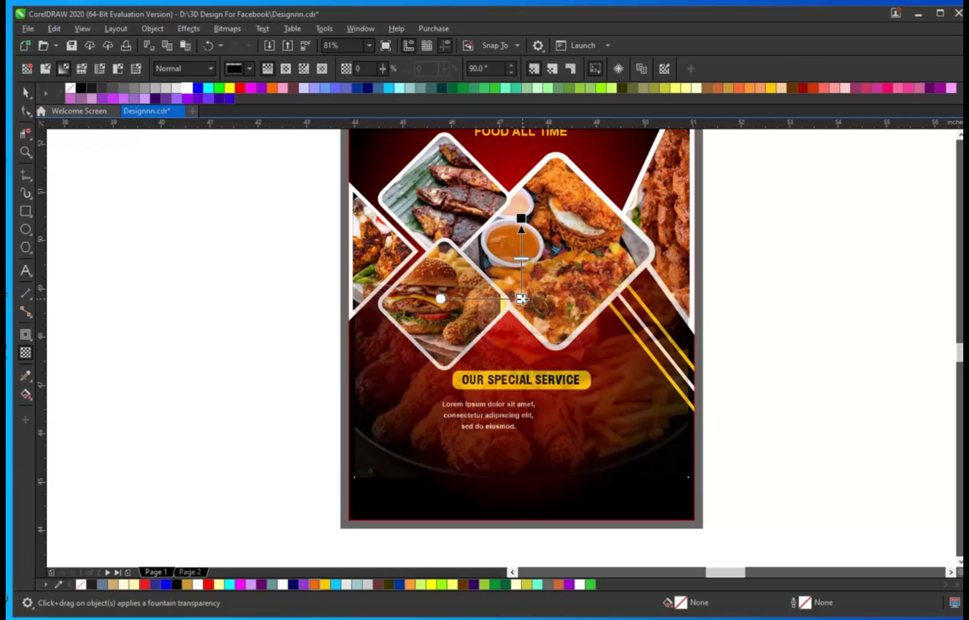
key("space")
left_click(227, 30)
left_click(261, 50)
key("Return")
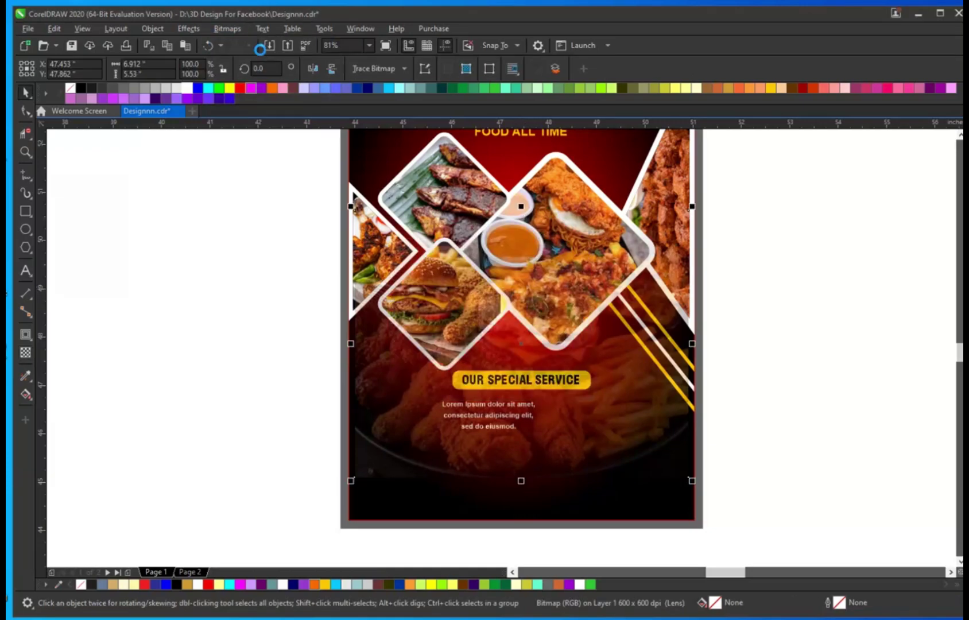
Step: Place the faded platter photo inside the flyer's background frame
key("w")
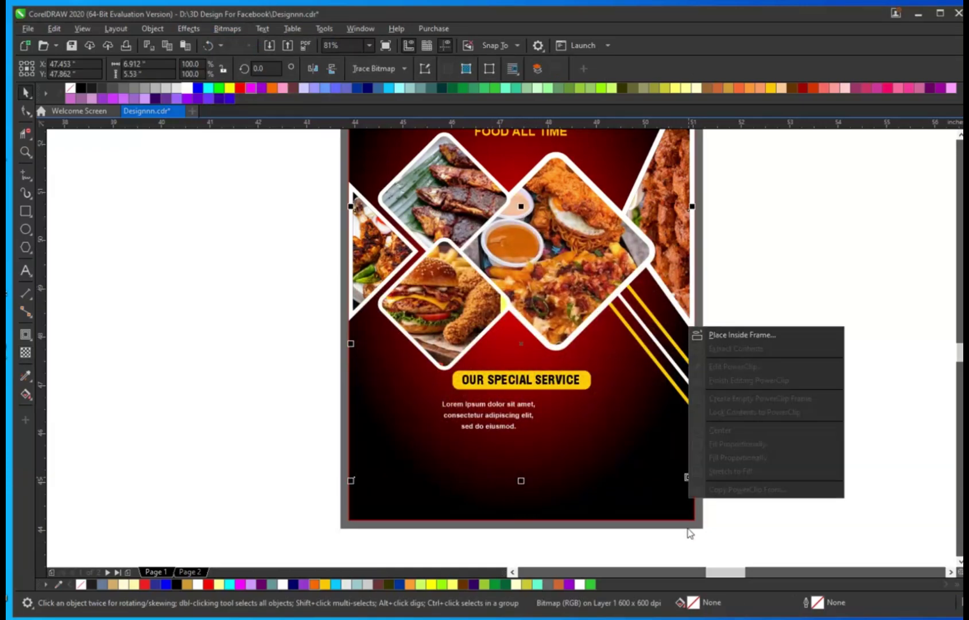
left_click(721, 335)
left_click(626, 425)
Step: Edit the background's PowerClip contents to shift the platter photo slightly upward, and finish editing
left_click(621, 409, "ctrl")
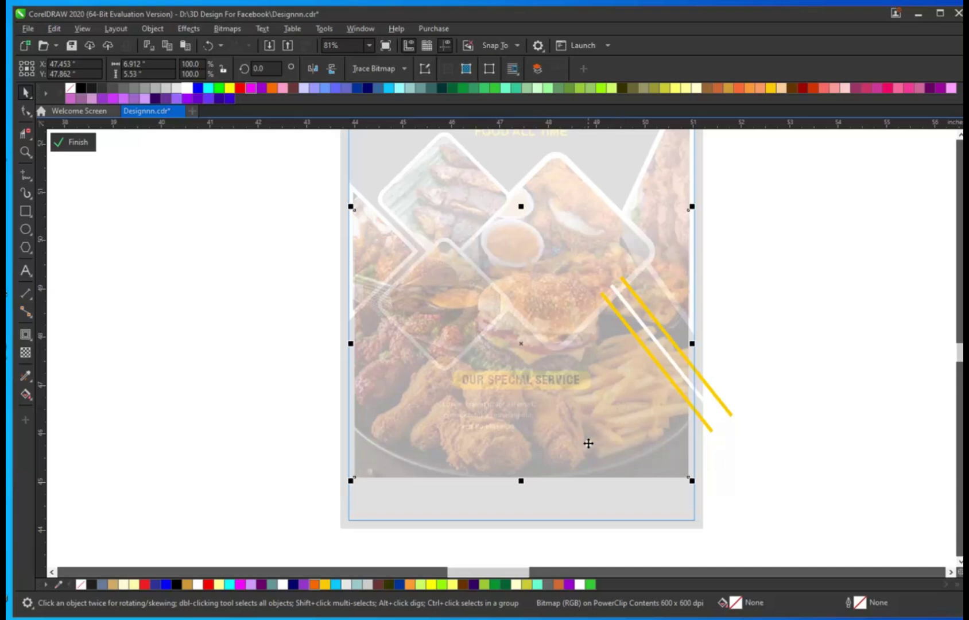
left_click_drag(588, 444, 583, 411)
right_click(584, 410)
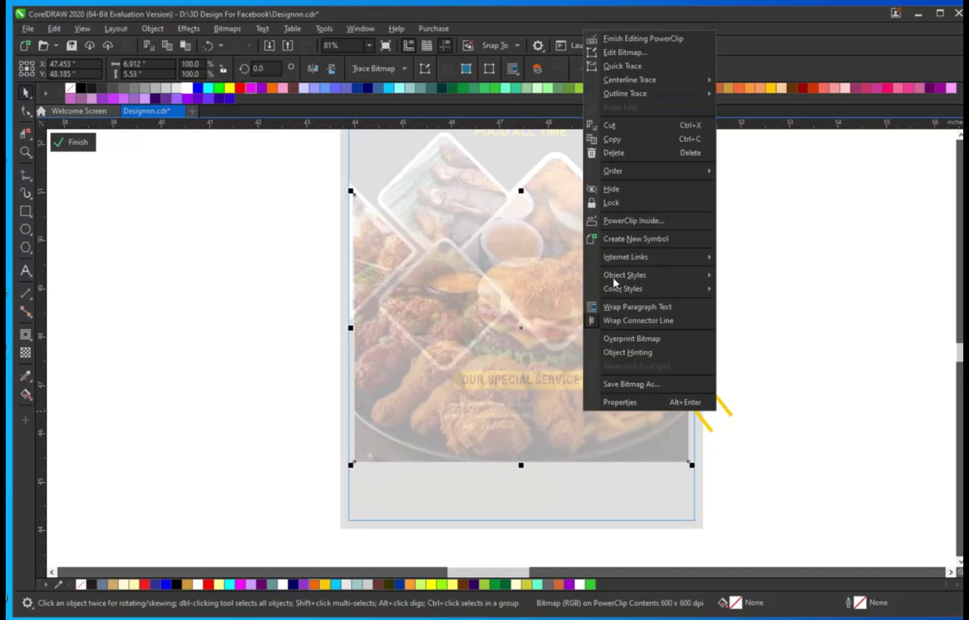
left_click(676, 40)
Step: Draw a full-width footer rectangle about 7.15 by 1.36 inches at the flyer's lower edge, filled golden yellow without an outline
key("z")
left_click_drag(294, 368, 766, 541)
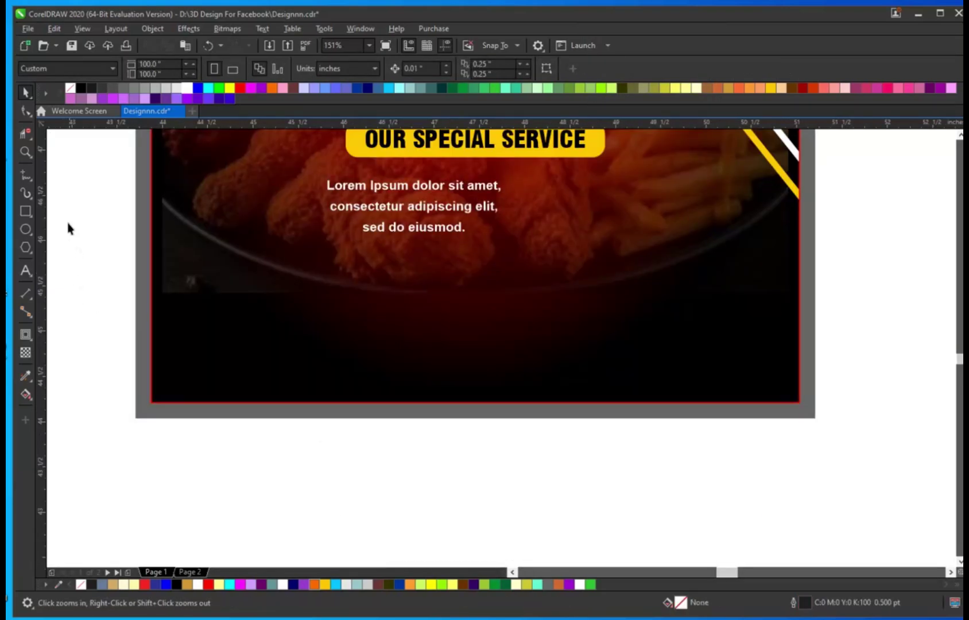
left_click(25, 211)
left_click_drag(151, 230, 799, 402)
key("space")
left_click_drag(475, 230, 480, 276)
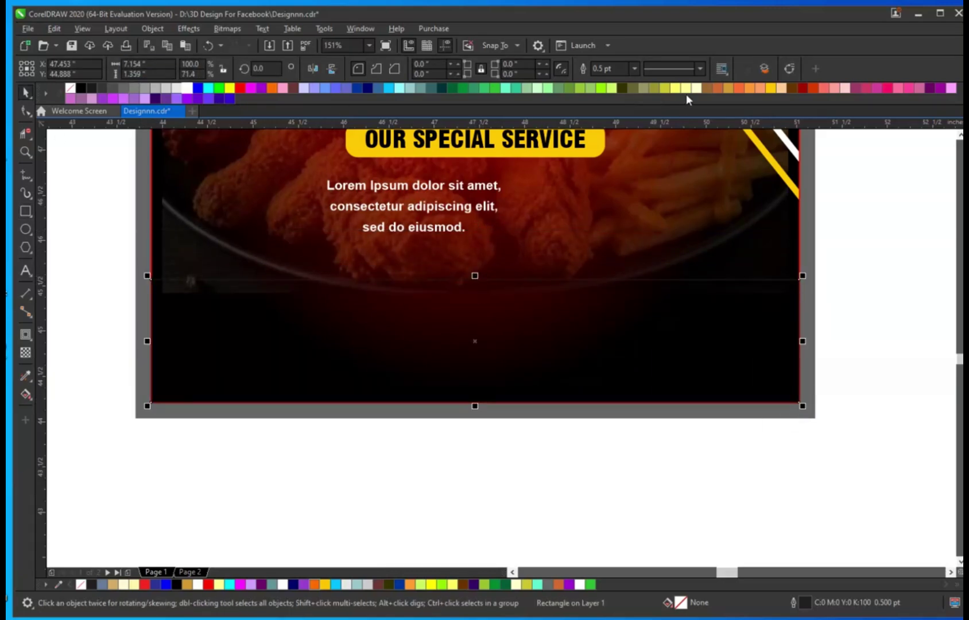
left_click(771, 88)
right_click(69, 89)
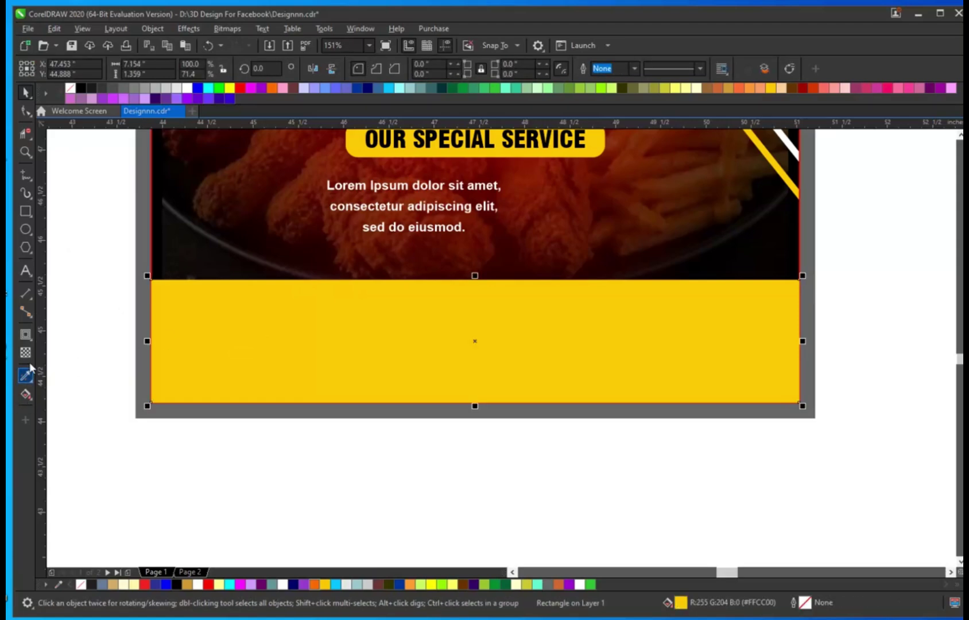
Step: Add a one-step inward contour of about 0.111 inches in black to the footer rectangle and break it apart
left_click(25, 334)
left_click_drag(158, 317, 169, 325)
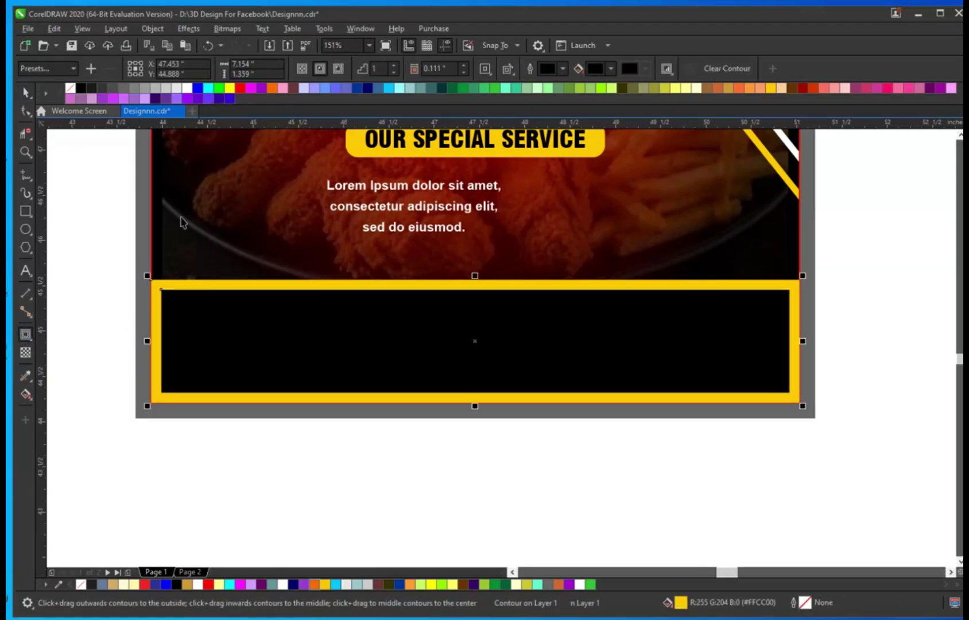
left_click(152, 28)
left_click(179, 318)
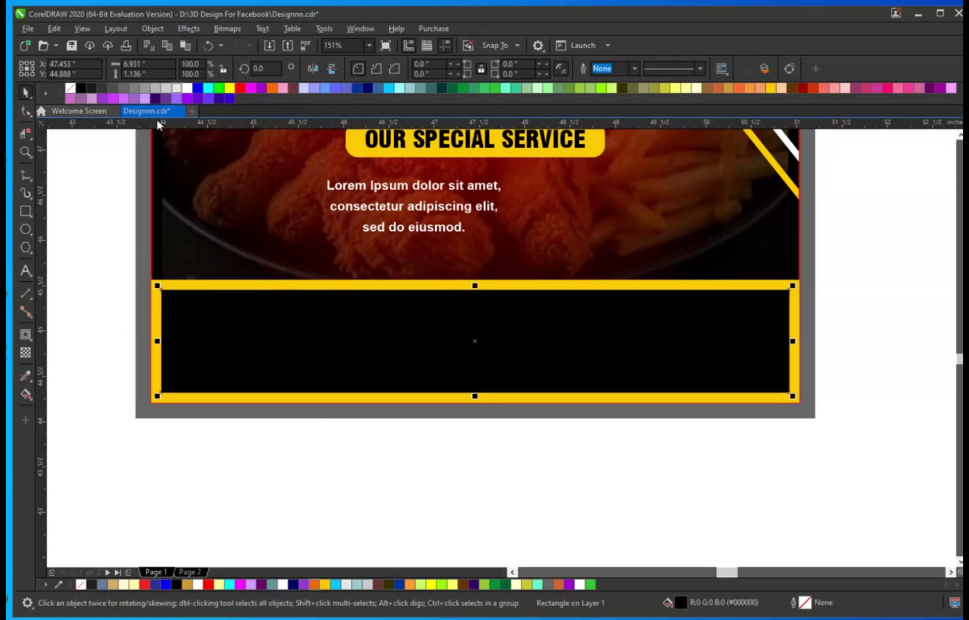
Step: Fill the outer footer rectangle with white
left_click(90, 246)
left_click(182, 287)
left_click(188, 88)
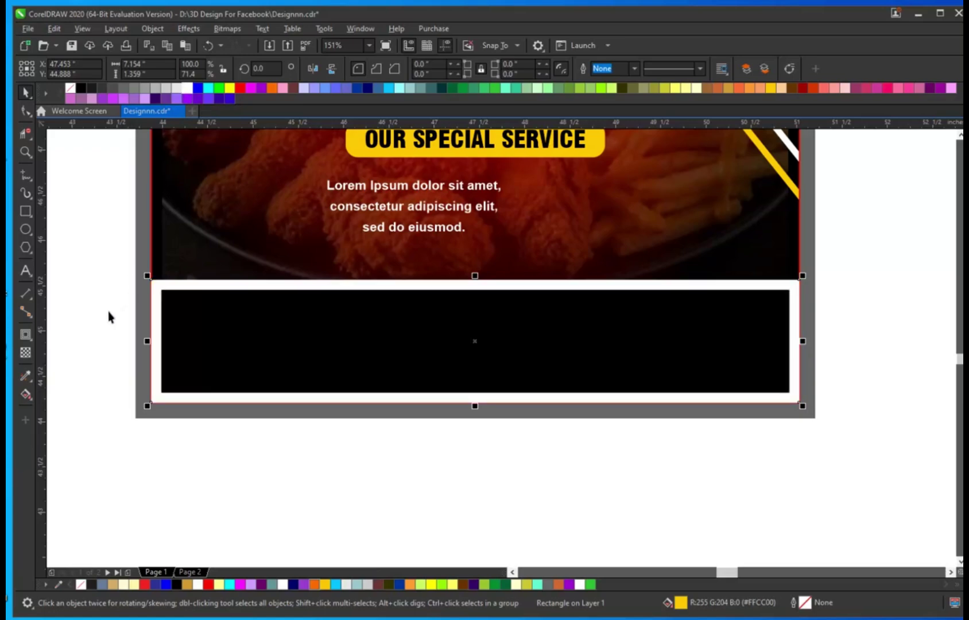
left_click(108, 315)
Step: Move the contact details block into the black footer, right of its middle, and centre it vertically in the footer
scroll(610, 320, "down", 4)
left_click(130, 484)
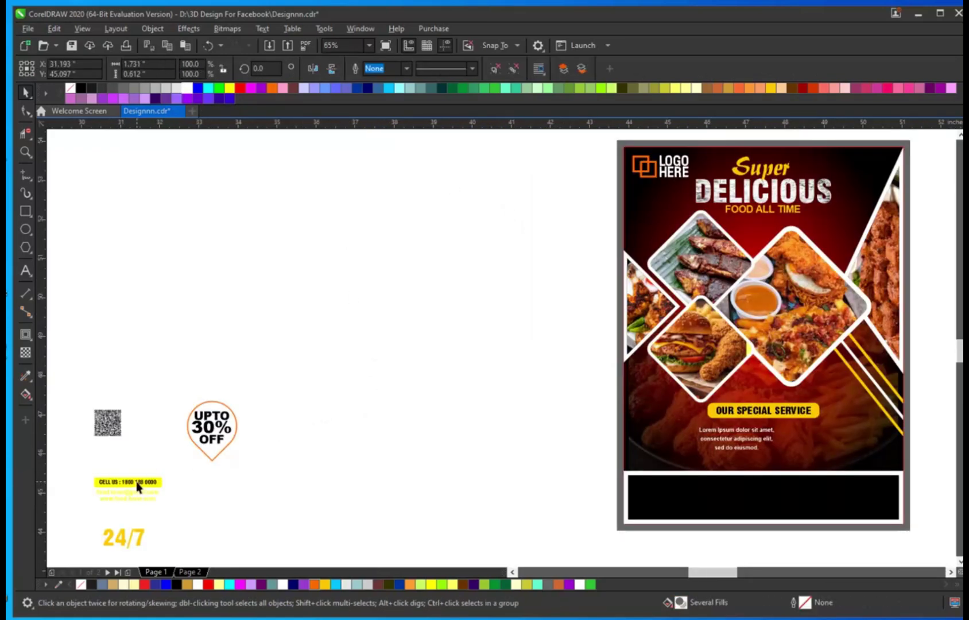
left_click_drag(130, 484, 808, 498)
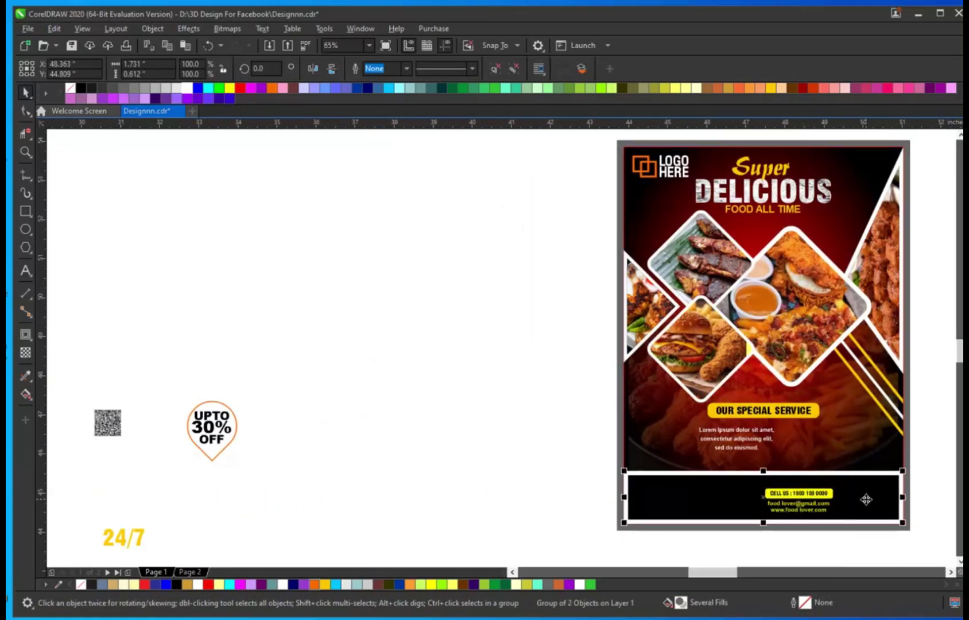
key("e")
Step: Place the "Now Offerring 24/7 Delivery" text group at the right end of the black footer
left_click_drag(78, 495, 242, 609)
left_click_drag(123, 516, 871, 480)
scroll(935, 528, "up", 5)
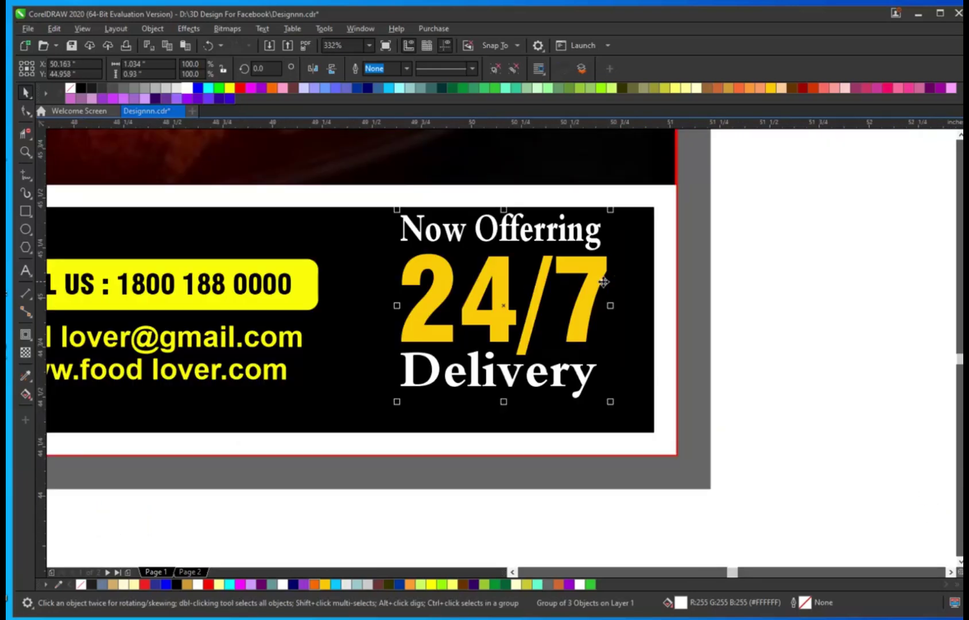
left_click_drag(603, 282, 634, 296)
left_click(685, 324)
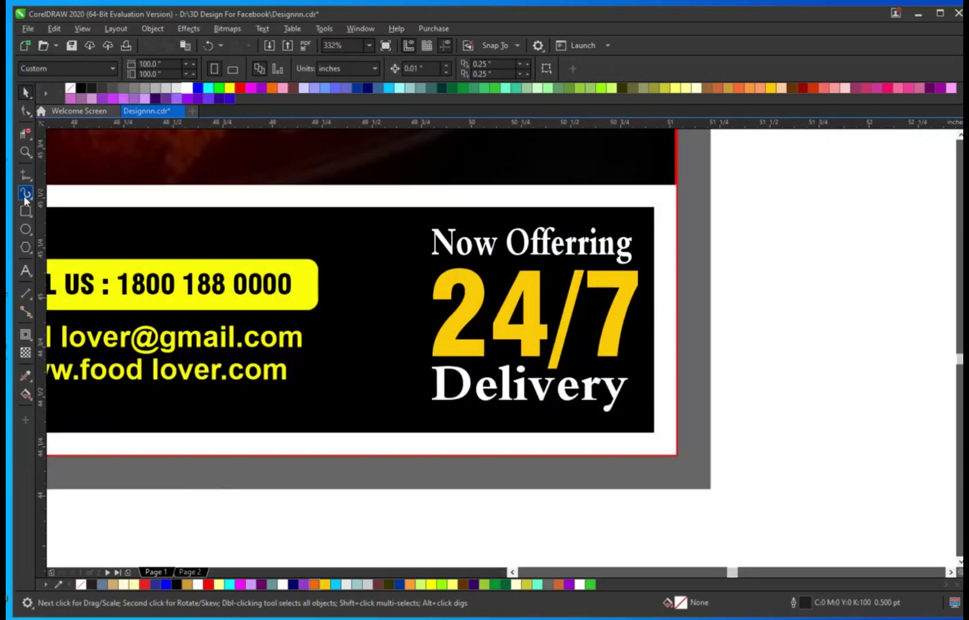
Step: Draw a polygon between the contact details and the 24/7 text and set it to 3 sides
key("y")
left_click_drag(268, 214, 413, 352)
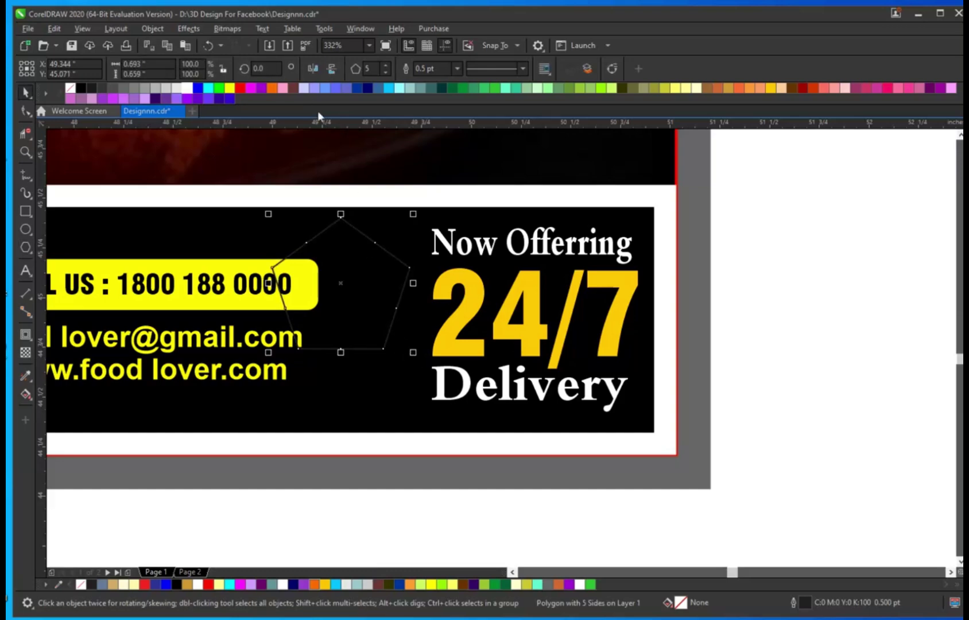
left_click(385, 66)
double_click(372, 68)
type("3")
key("Return")
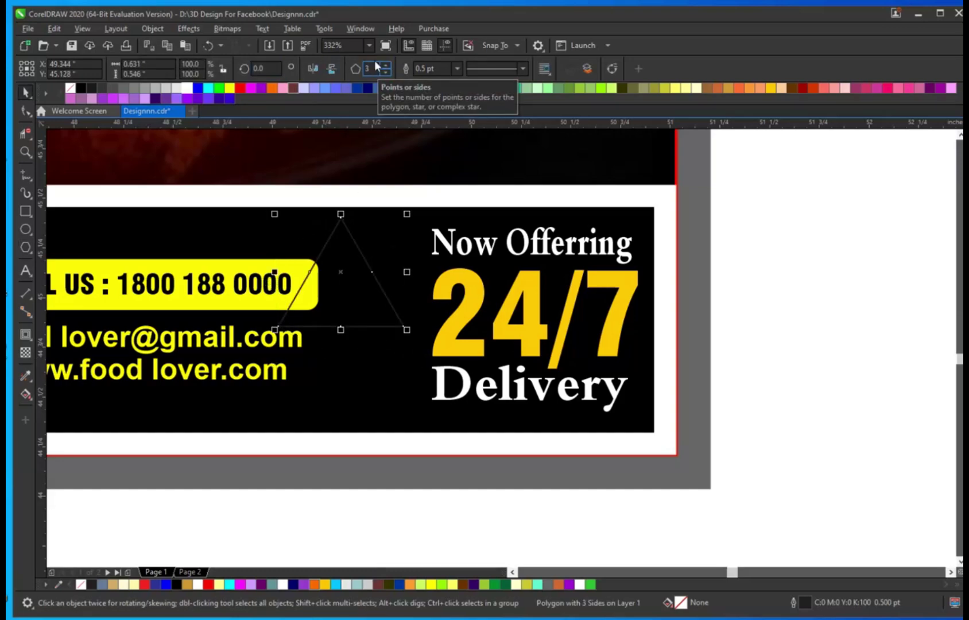
Step: Rotate the triangle 90 degrees and position it just left of the 24/7 text, level with it
type("90")
key("Return")
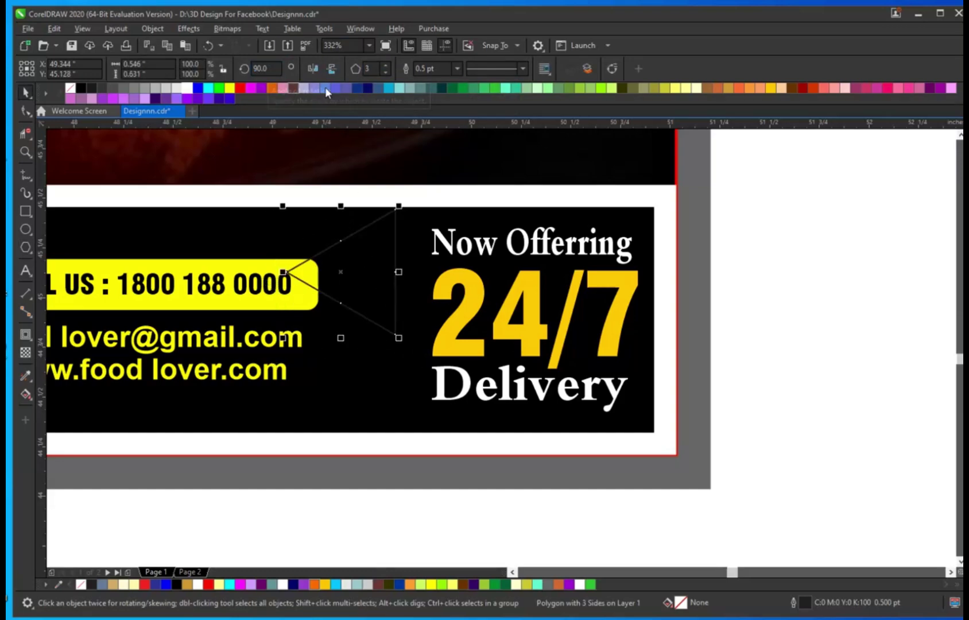
left_click_drag(349, 281, 370, 324)
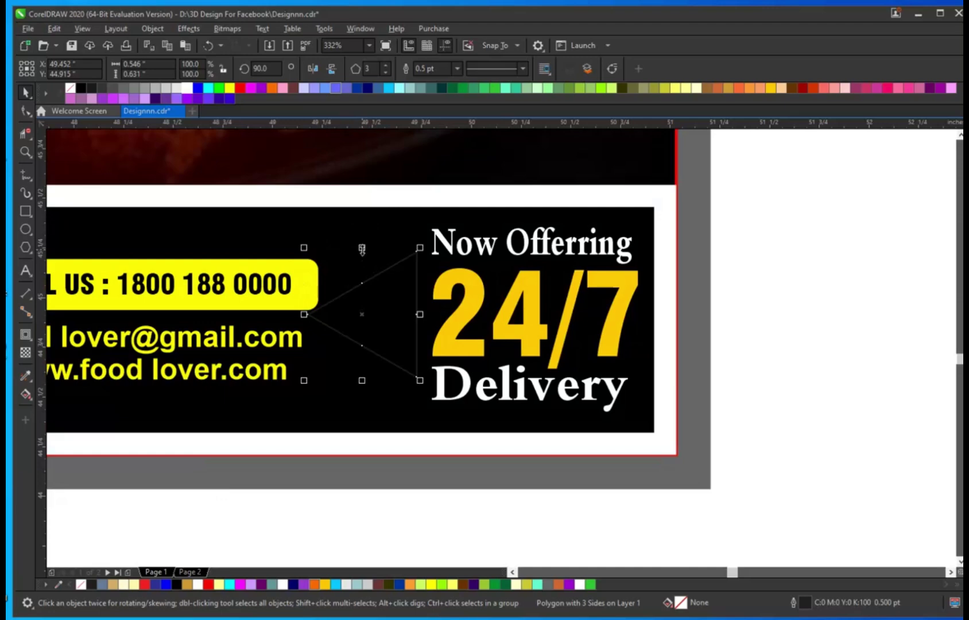
Step: Stretch the triangle beside the 24/7 text to about 0.29 in wide and 1.01 in tall, fill it white and remove its outline
left_click_drag(362, 248, 362, 210)
left_click_drag(304, 314, 352, 314)
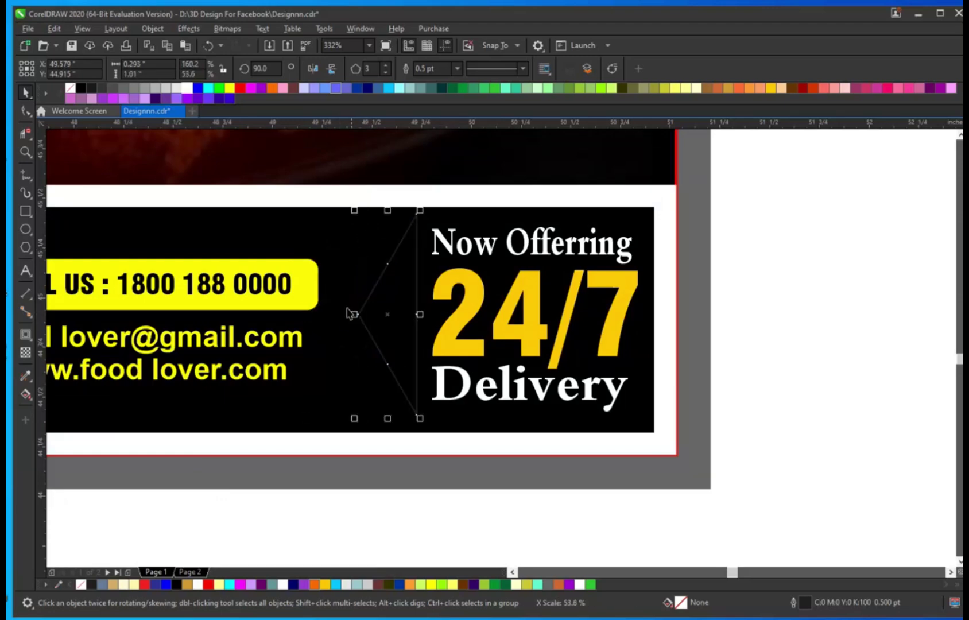
left_click(190, 89)
right_click(72, 89)
left_click(753, 300)
Step: Recolour the e-mail and website lines under the yellow call box in the footer to white
key("ctrl+a")
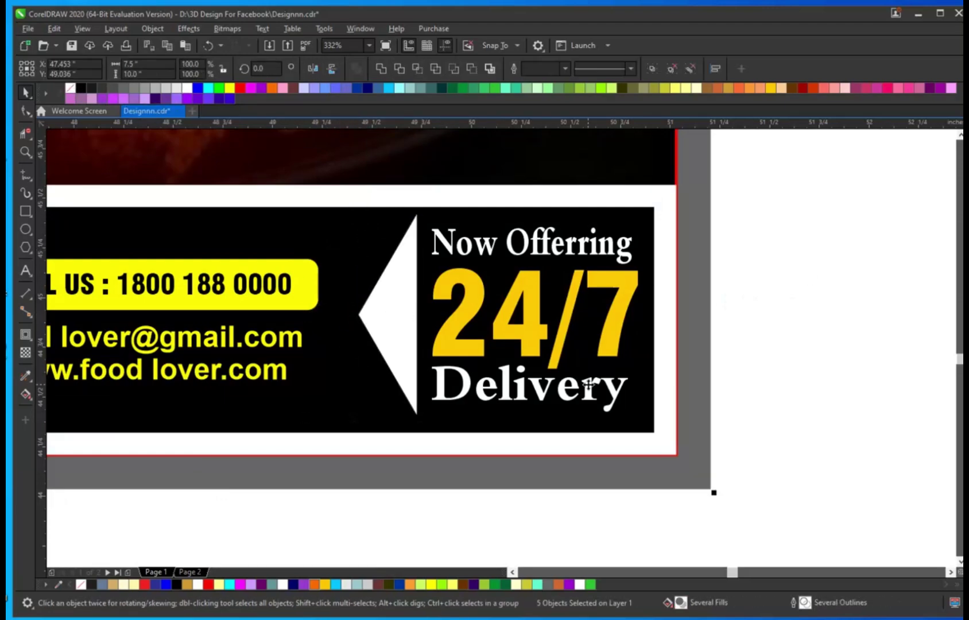
key("shift+F2")
key("Escape")
key("F2")
left_click_drag(483, 482, 568, 563)
left_click(655, 328)
left_click_drag(687, 343, 712, 343)
left_click(712, 343, "ctrl")
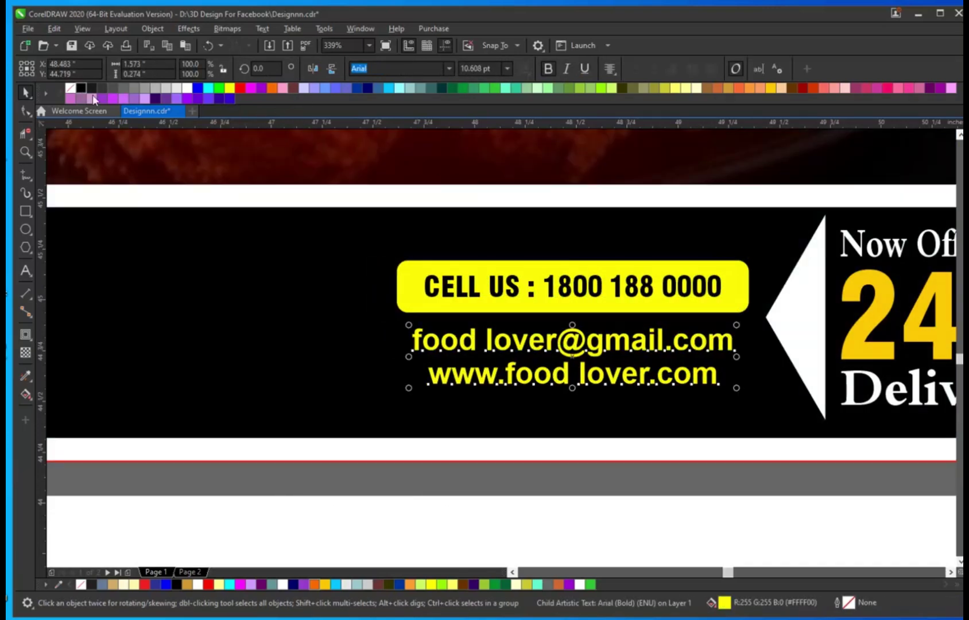
left_click(187, 90)
key("Escape")
Step: Draw a white 1.5 pt vertical divider about 0.9 in tall left of the contact details, centred vertically in the black footer
scroll(460, 332, "down", 4)
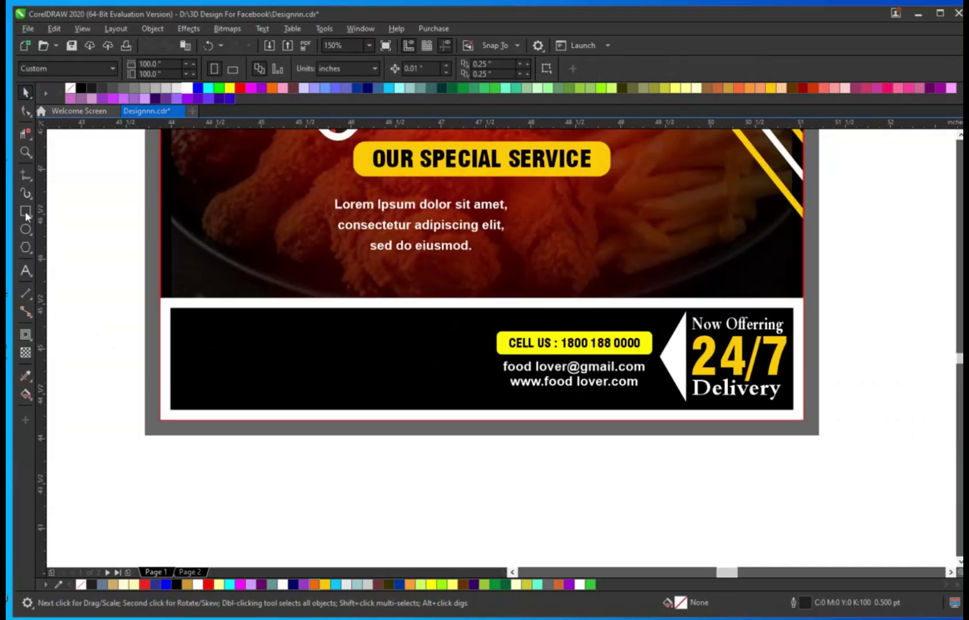
left_click_drag(481, 323, 481, 405)
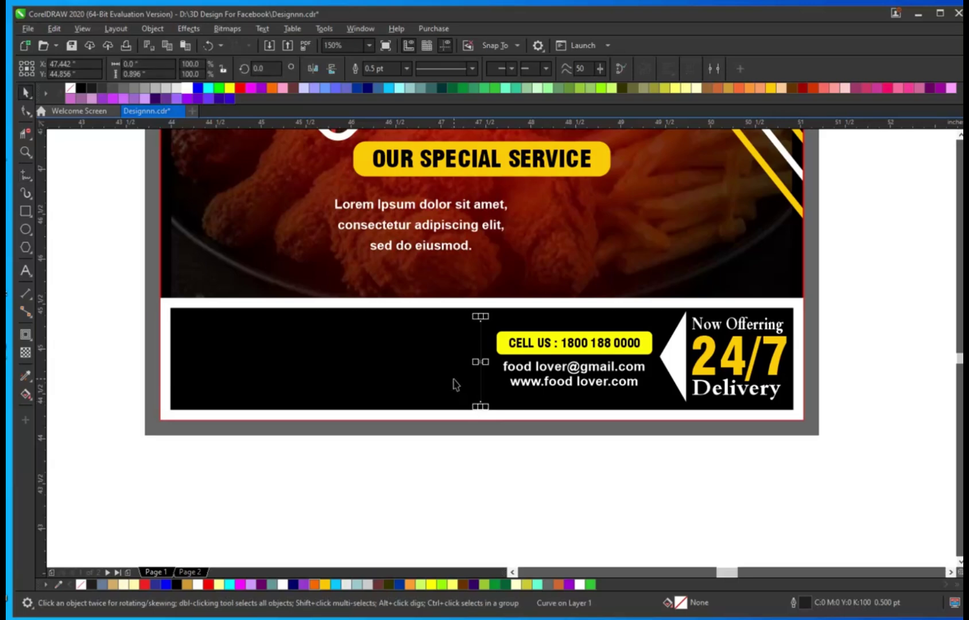
left_click(480, 356)
left_click(406, 68)
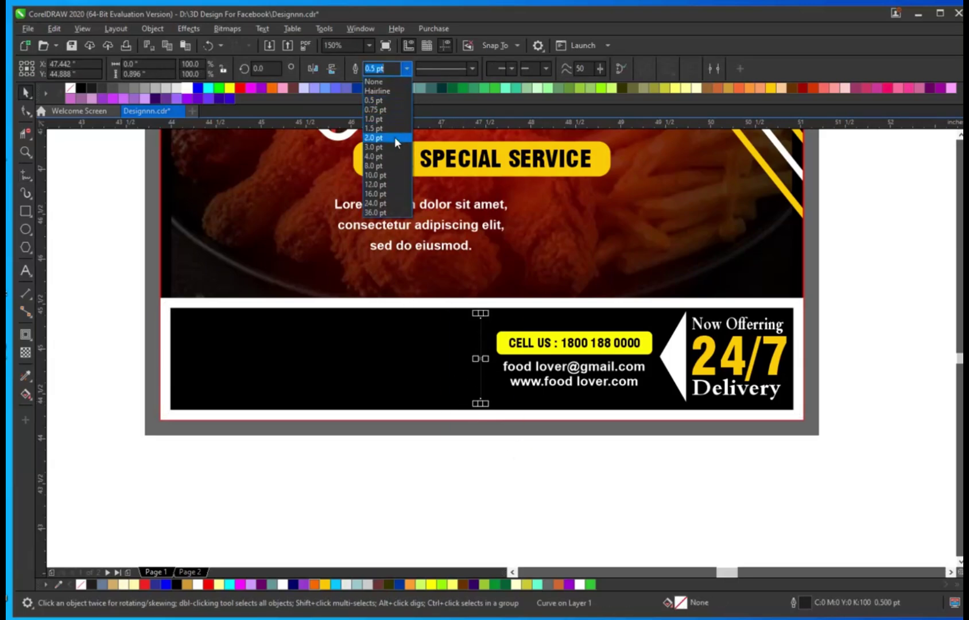
left_click(395, 128)
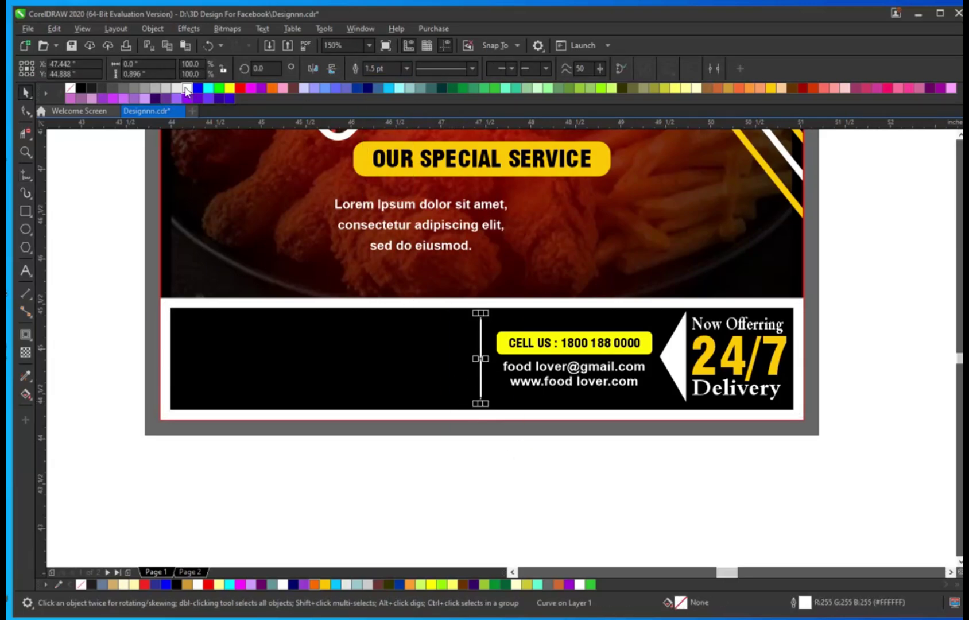
left_click(416, 355, "shift")
left_click(446, 453)
Step: Place the QR code and restaurant address group at the left end of the black footer, enlarged slightly and centred vertically
key("F4")
left_click(92, 446)
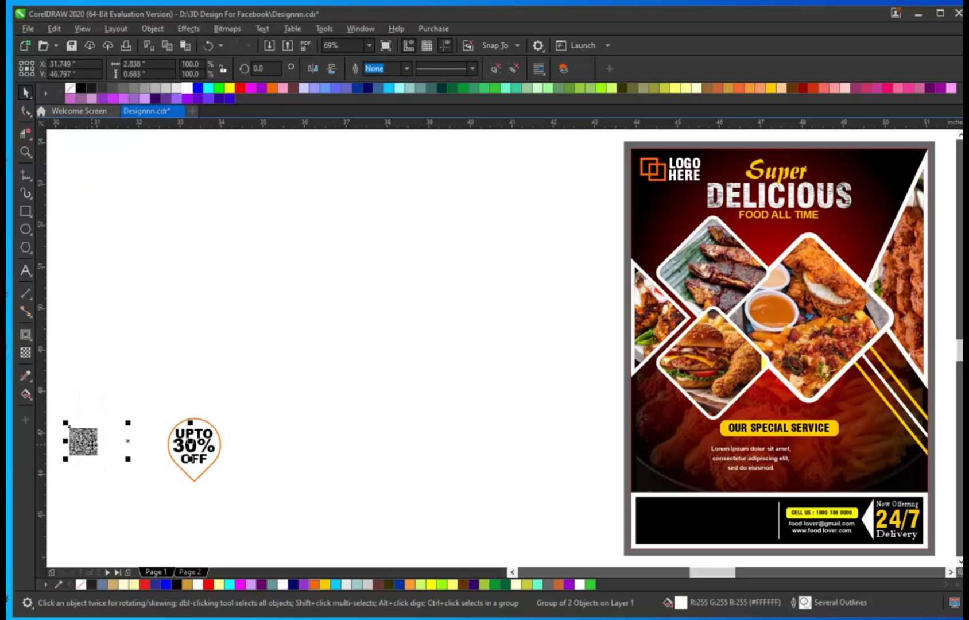
left_click_drag(92, 446, 665, 523)
key("F2")
left_click_drag(536, 451, 806, 560)
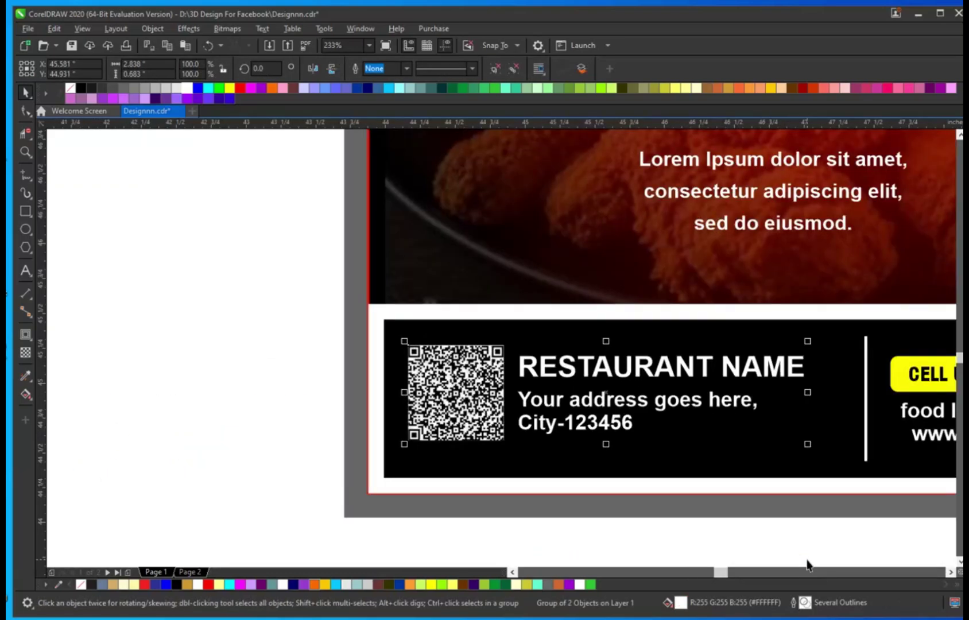
left_click_drag(807, 443, 846, 466)
left_click(822, 455, "shift")
key("e")
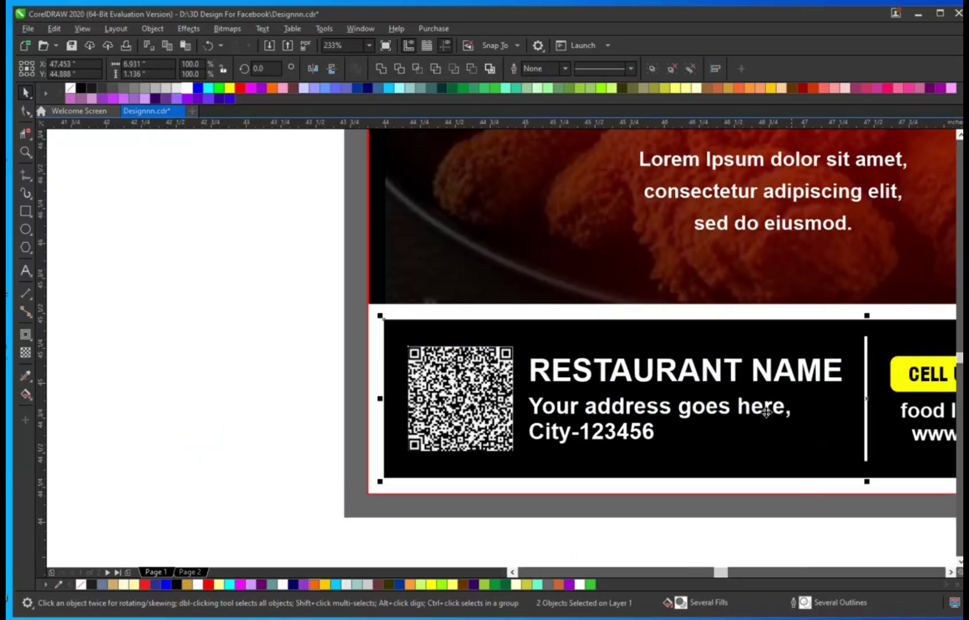
key("Escape")
Step: Inside the flyer background's PowerClip, enlarge the platter photo to 7.154 by 5.723 in and finish editing the contents
key("F4")
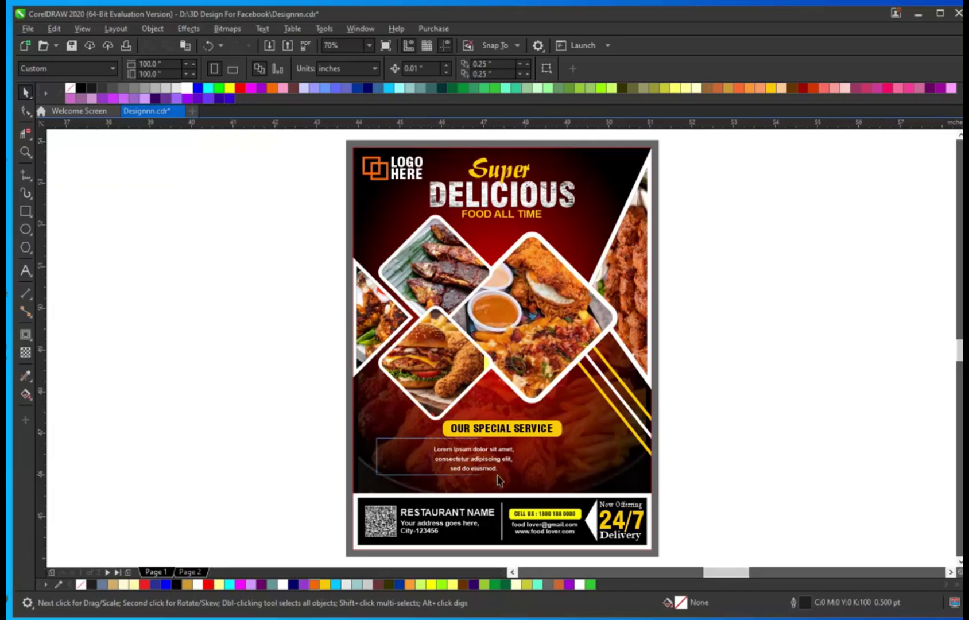
left_click_drag(497, 476, 524, 483)
key("F4")
key("Escape")
double_click(596, 470)
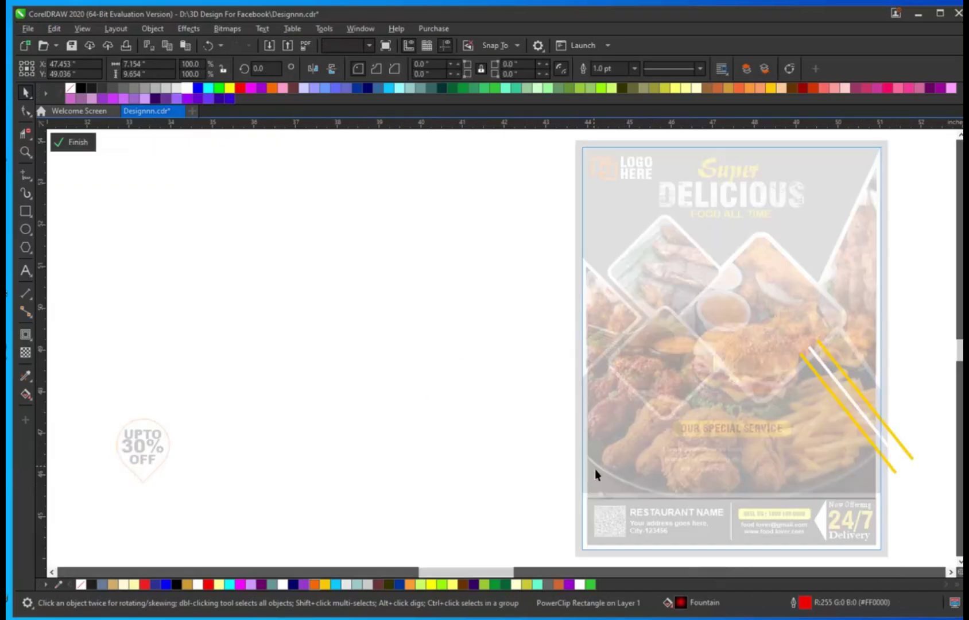
left_click(595, 469)
left_click_drag(583, 501, 578, 506)
right_click(631, 470)
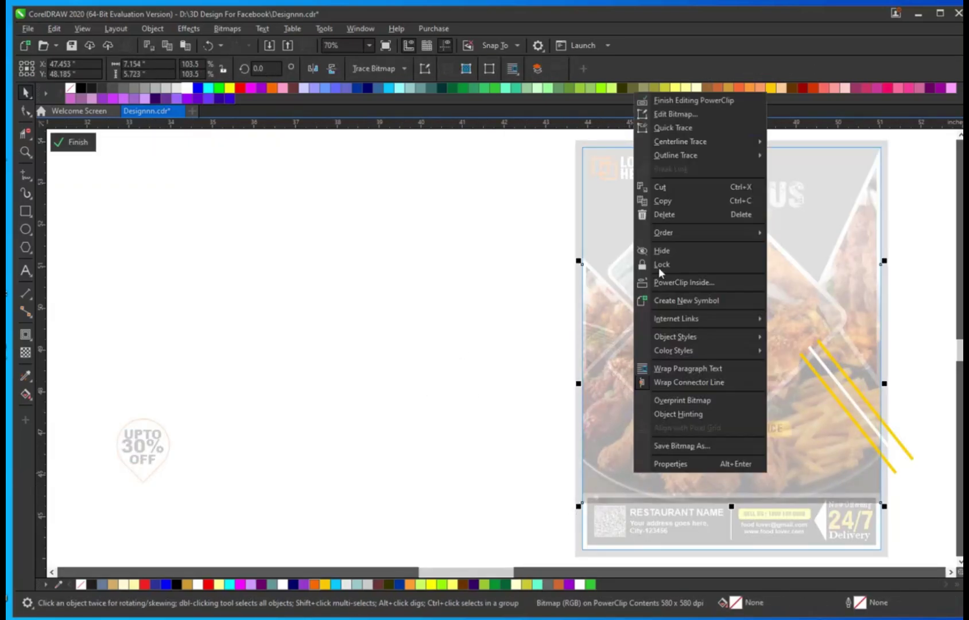
left_click(685, 102)
Step: Move the "UPTO 30% OFF" badge onto the flyer, left of the special service text above the footer
left_click_drag(65, 385, 223, 533)
left_click_drag(143, 448, 623, 459)
scroll(953, 525, "up", 3)
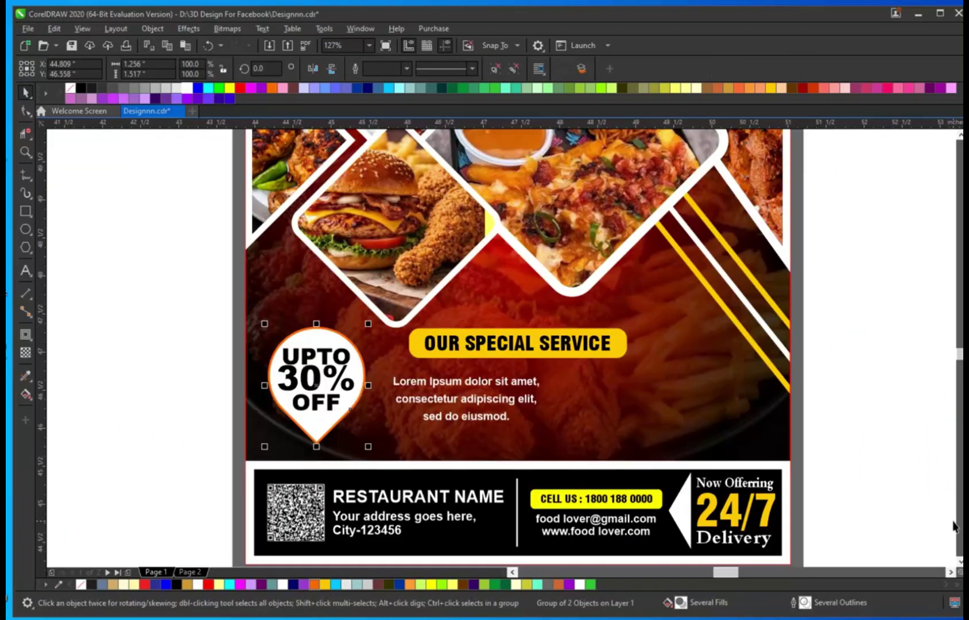
left_click_drag(270, 376, 266, 371)
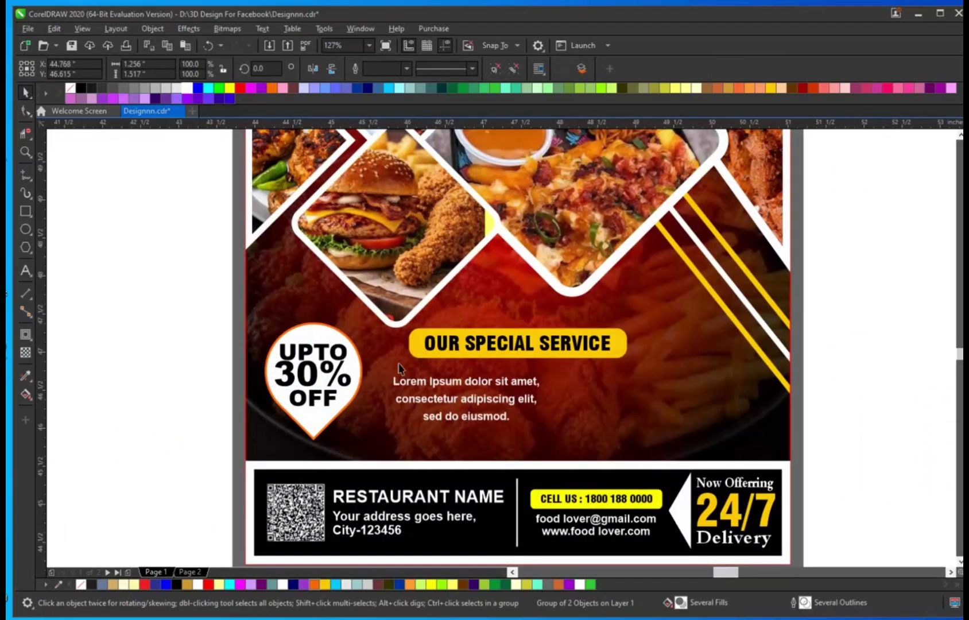
Step: Enlarge the Lorem ipsum service text slightly and draw a white 2 pt vertical line about 0.975 in tall just right of it
left_click(525, 422)
mouse_move(543, 425)
left_mouse_down()
mouse_move(565, 447)
mouse_move(566, 425)
mouse_move(540, 408)
mouse_move(561, 393)
mouse_move(560, 447)
left_mouse_up()
key("Escape")
key("F5")
key("space")
left_click(406, 69)
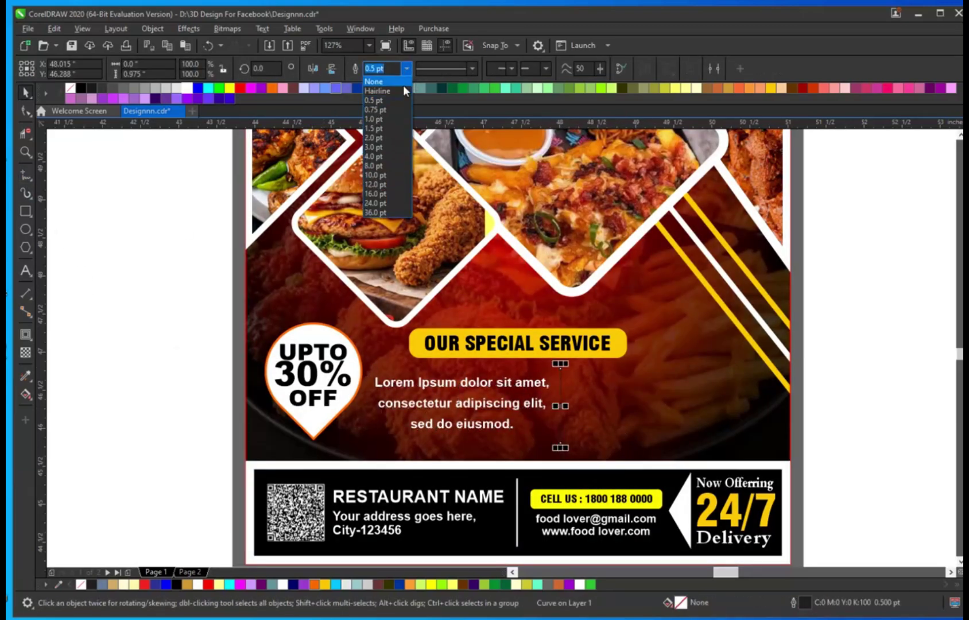
left_click(401, 137)
Step: Copy the Lorem ipsum text to the other side of the line, space the three objects evenly and group them
left_click_drag(534, 390, 735, 390)
left_click_drag(810, 449, 793, 470)
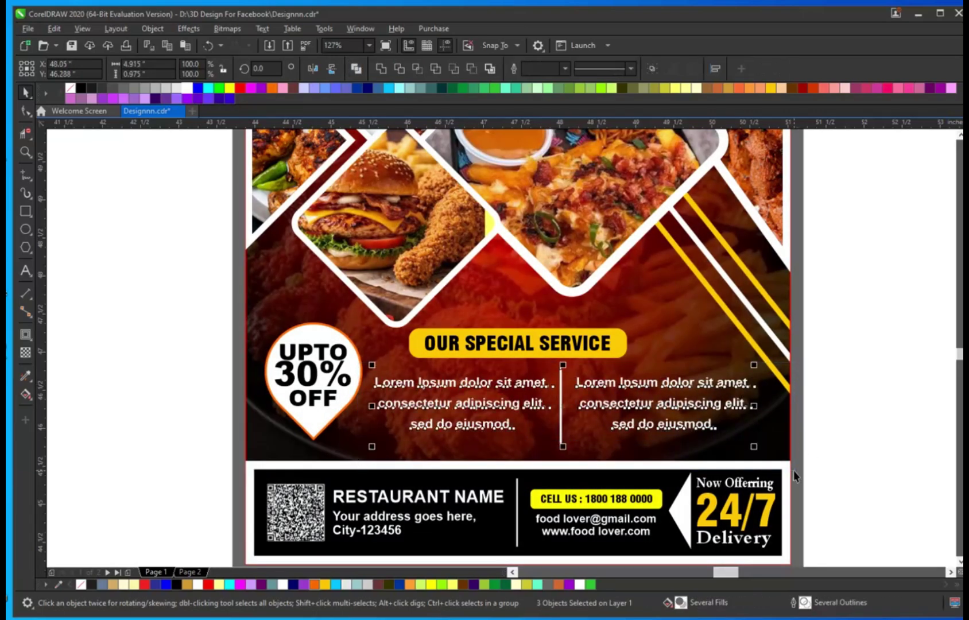
key("shift+e")
key("ctrl+g")
Step: Centre the "OUR SPECIAL SERVICE" heading over the two-column text and move both slightly up
left_click(604, 348)
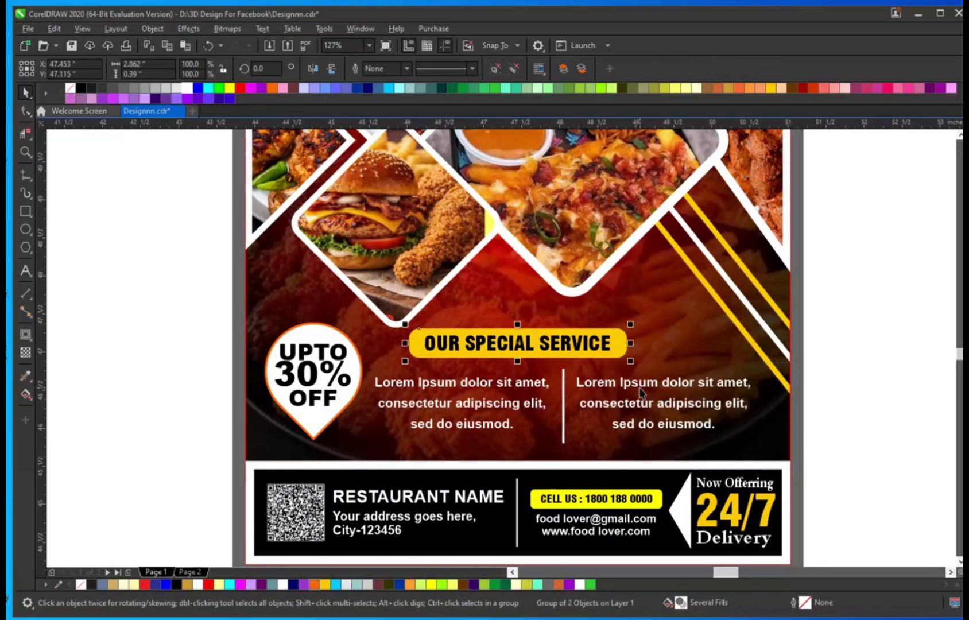
left_click(640, 386, "shift")
key("c")
left_click_drag(642, 343, 642, 335)
left_click(834, 321)
Step: Enlarge the "Super DELICIOUS FOOD ALL TIME" headline group slightly, to about 3.65 in wide
key("ctrl+a")
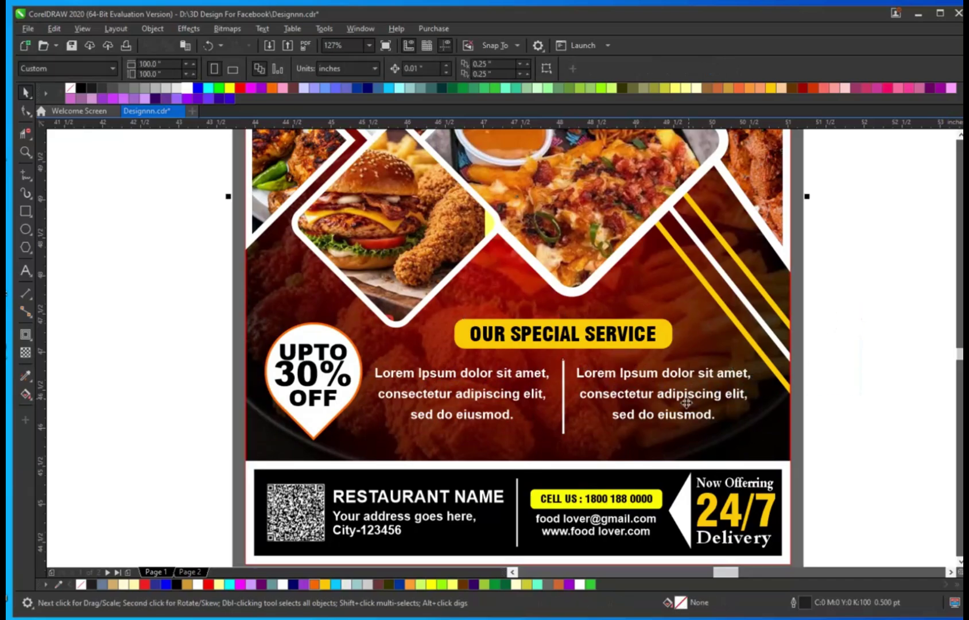
key("shift+F2")
left_click(712, 315)
left_click_drag(599, 233, 585, 227)
left_click(75, 306)
Step: Draw a small circle about 0.14 in across on the empty area beside the flyer, filled yellow without an outline
left_click(26, 230)
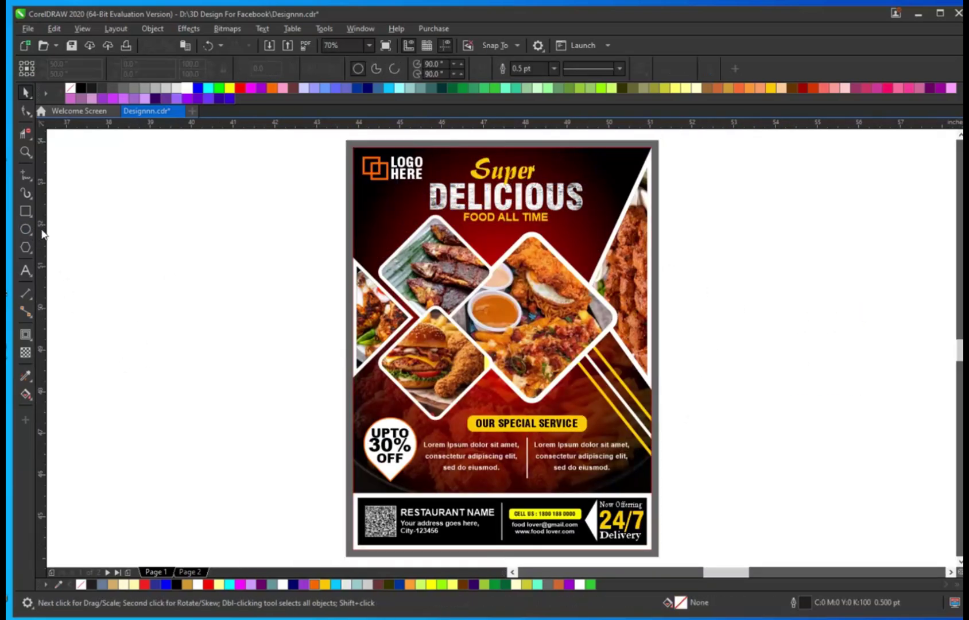
left_click_drag(147, 172, 157, 184)
key("F2")
left_click_drag(136, 162, 230, 228)
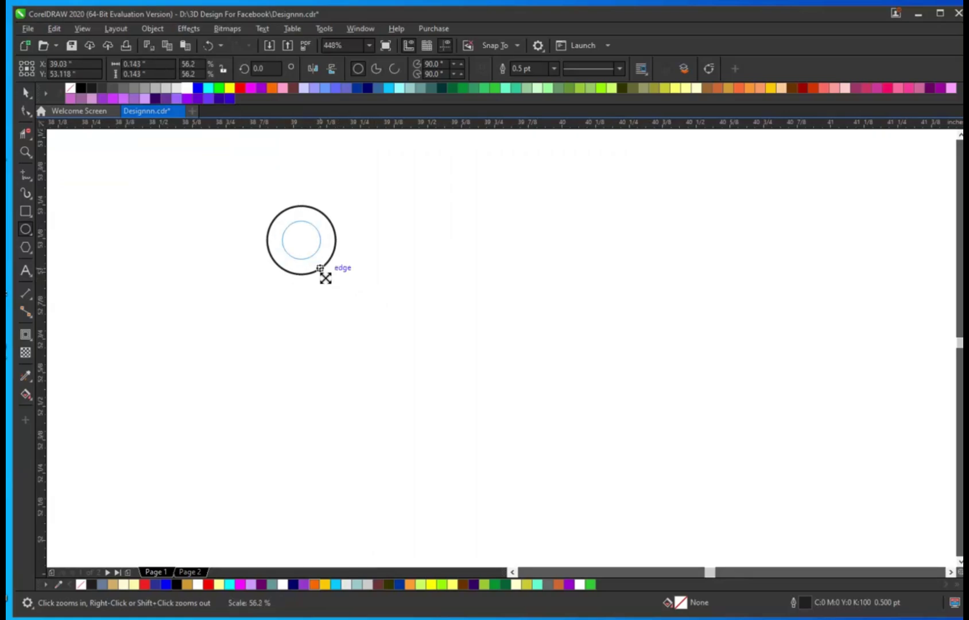
left_click_drag(325, 279, 324, 276)
key("space")
right_click(71, 87)
key("Escape")
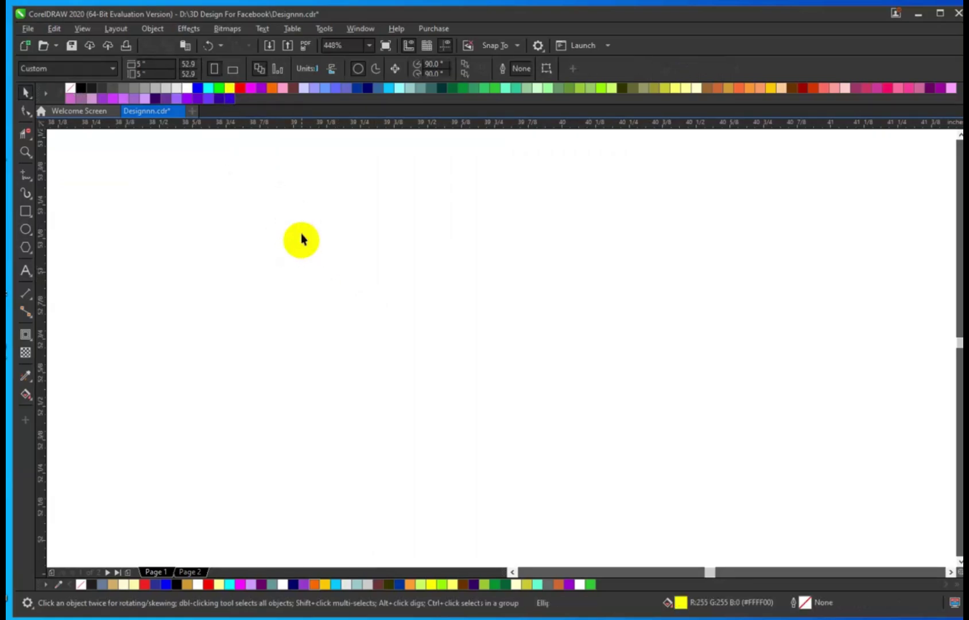
Step: Copy the yellow circle sideways into an evenly spaced row of four and group the row
left_click_drag(301, 235, 340, 240)
key("ctrl+z")
right_click(340, 239)
key("ctrl+r")
key("ctrl+r")
left_click_drag(230, 329, 441, 268)
key("ctrl+g")
Step: Repeat the row of circles downward to form a four-by-four dot grid and group it
key("ctrl+d")
key("ctrl+d")
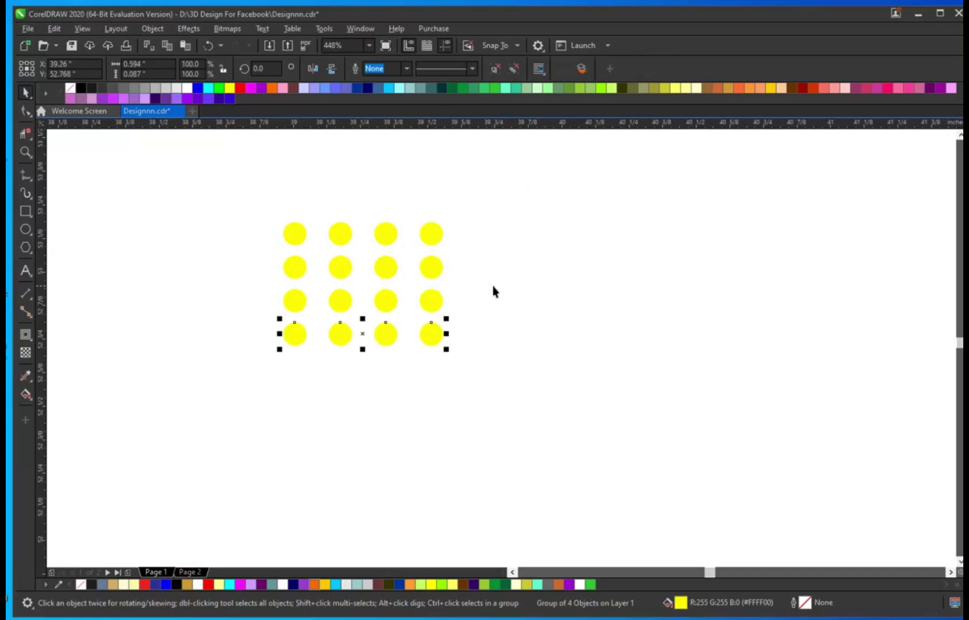
key("ctrl+a")
key("ctrl+g")
Step: Move the dot grid to the flyer's upper-right dark area, right of the headline, and enlarge it to about 0.845 by 0.655 in
key("F4")
left_click_drag(725, 152, 702, 170)
key("F2")
left_click_drag(772, 138, 569, 258)
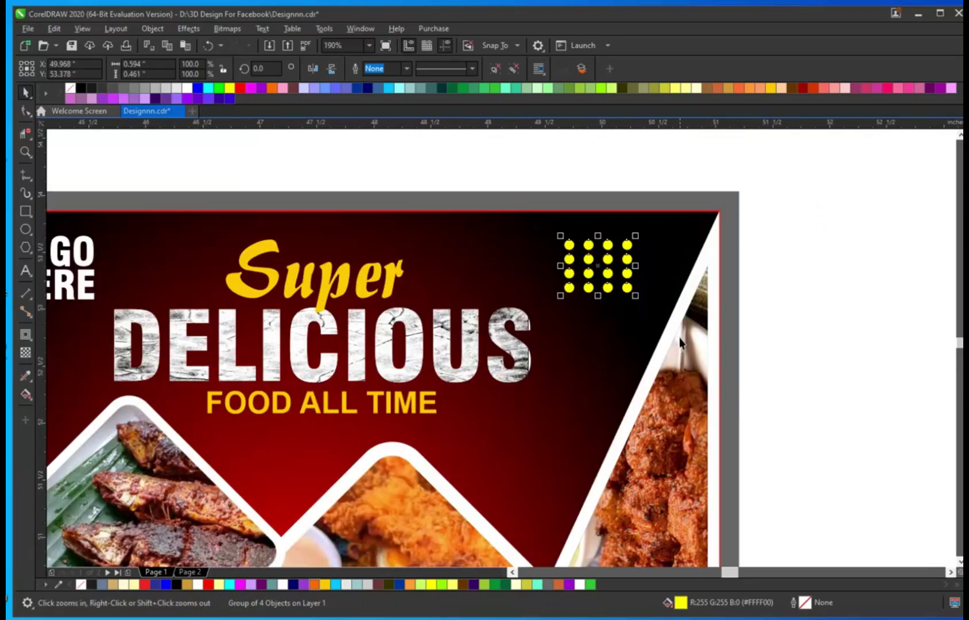
left_click_drag(635, 298, 661, 310)
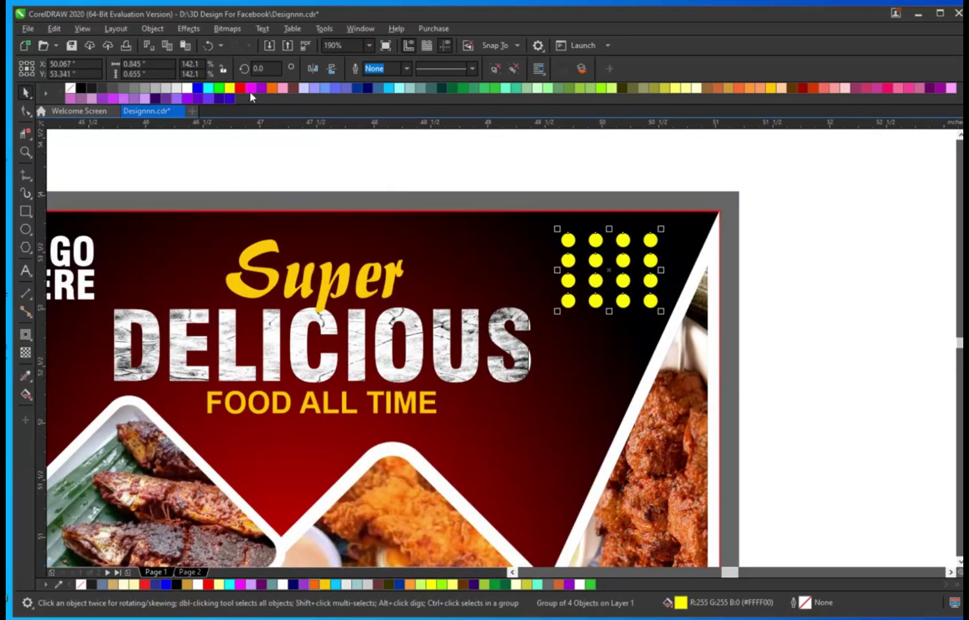
Step: Fill the dot grid white and place a copy below the logo, beside the grilled fish photo
left_click(187, 88)
key("Escape")
scroll(671, 284, "down", 3)
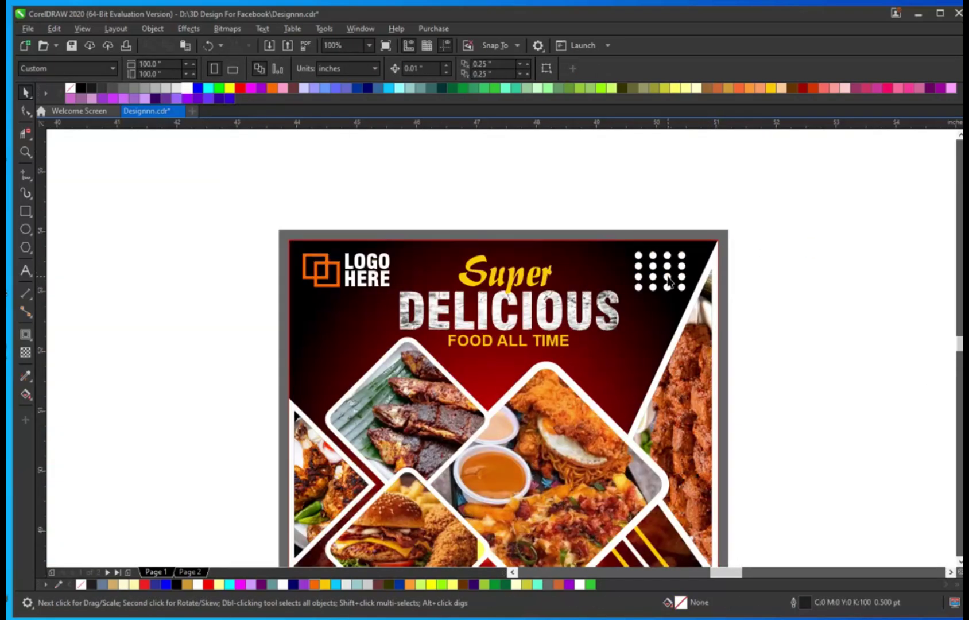
left_click_drag(668, 278, 334, 360)
right_click(334, 359)
key("ctrl+a")
key("shift+F2")
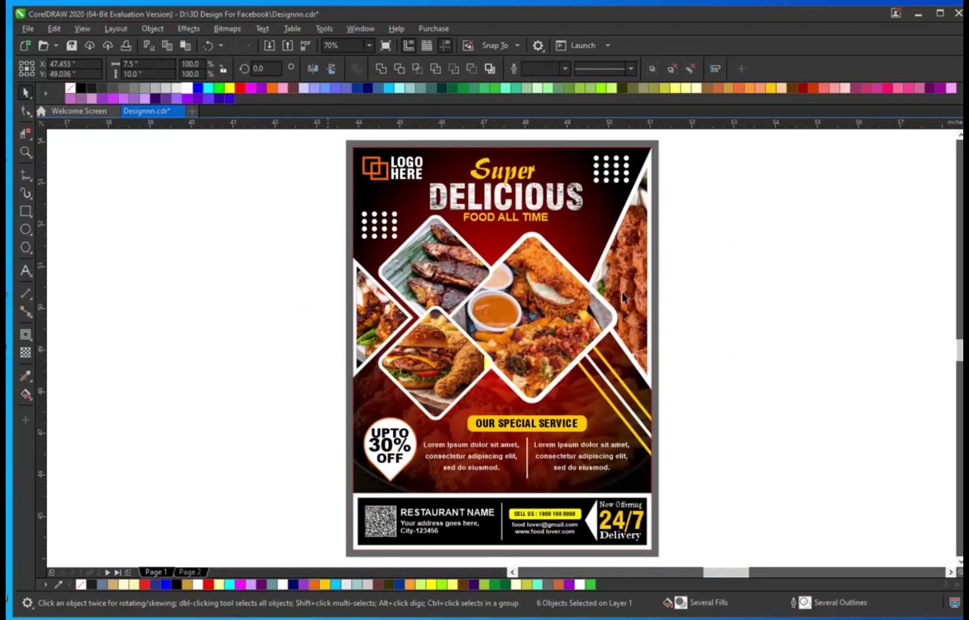
Step: Nudge the "Super DELICIOUS FOOD ALL TIME" headline group slightly upward
left_click(762, 308)
left_click(501, 198)
left_click(498, 201)
key("Up")
key("Up")
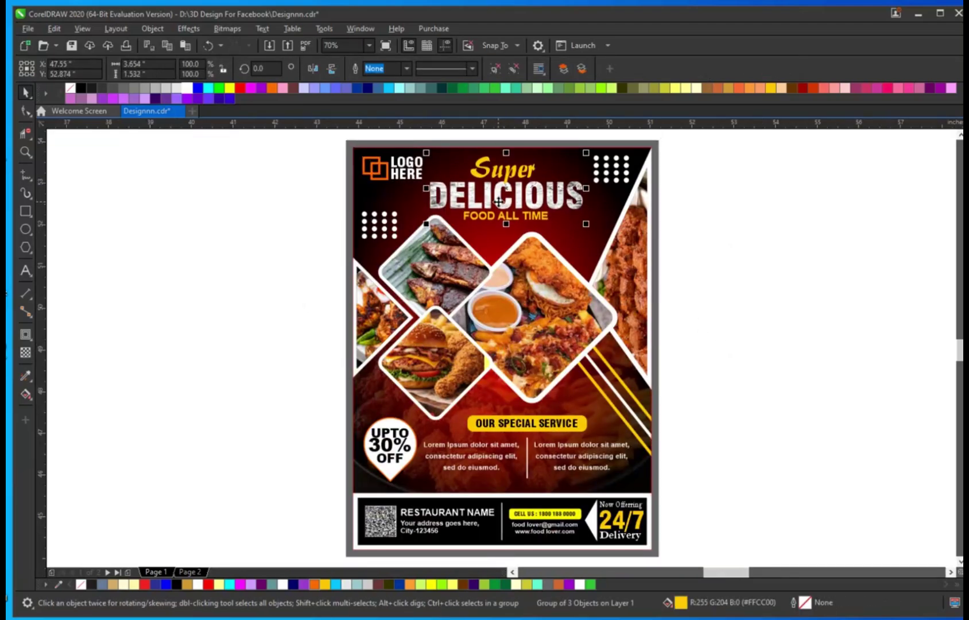
key("Up")
key("Up")
key("Up")
Step: Shrink the "LOGO HERE" group slightly and save the document
left_click(409, 172)
left_click_drag(427, 184, 418, 180)
left_click(778, 248)
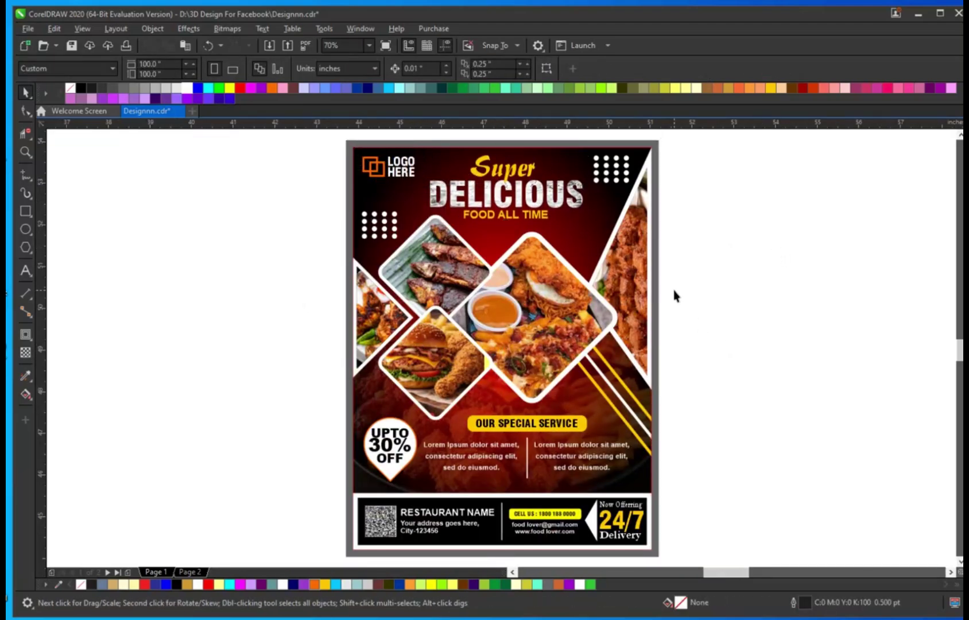
left_click(690, 465)
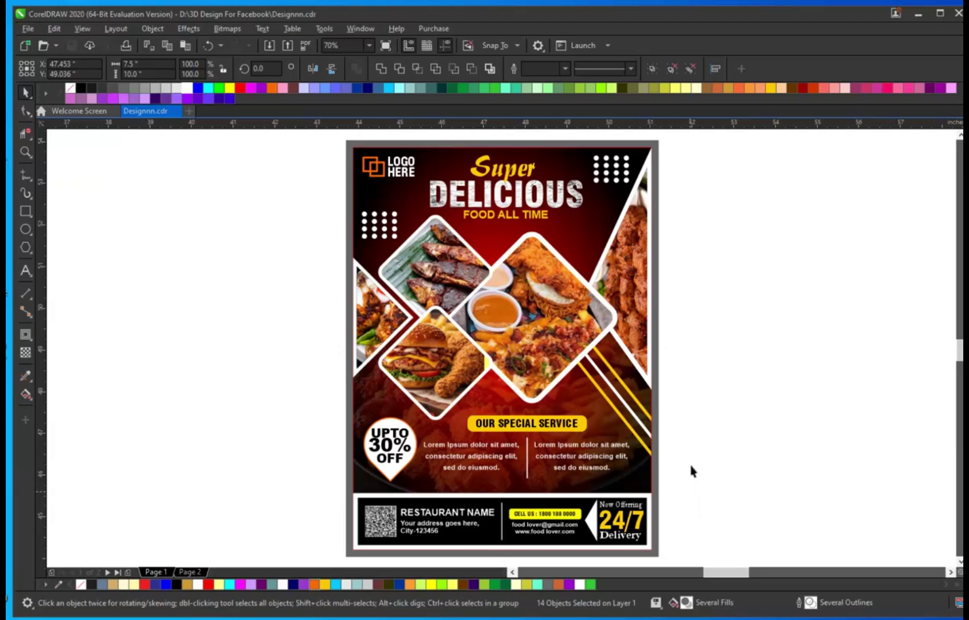
Step: Try a gold fill (R255 G204 B0) on the white rectangle behind the black footer
left_click(646, 494)
left_click(770, 89)
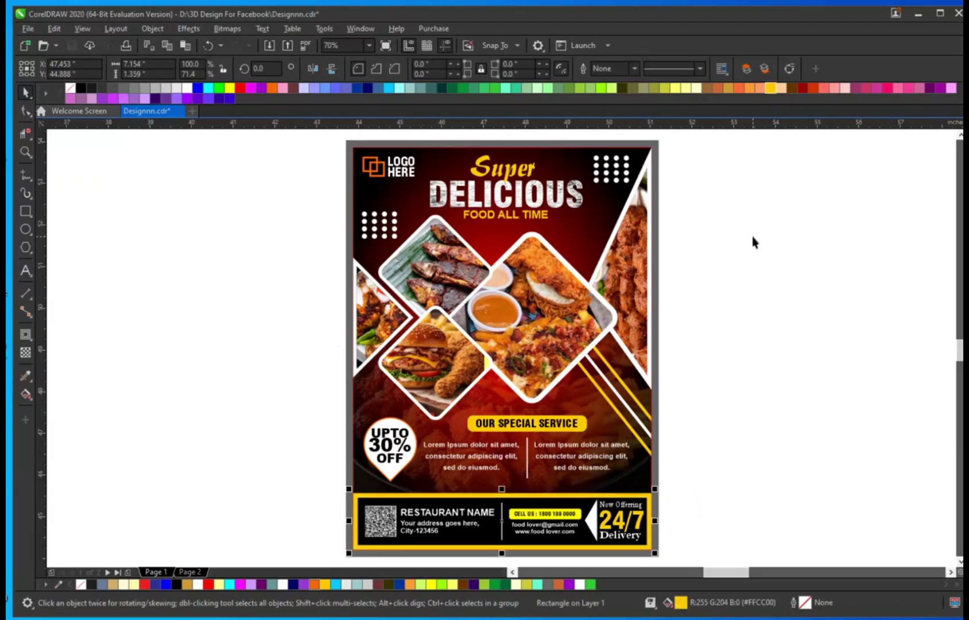
key("ctrl+z")
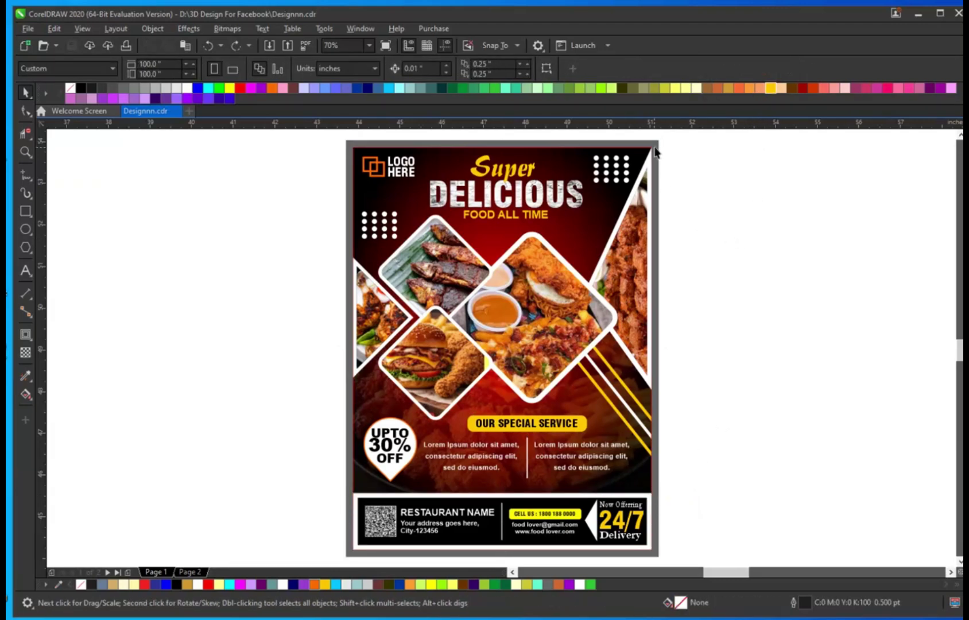
Step: Delete the grey rectangle behind the flyer and remove the red outline from the gradient background rectangle
left_click(655, 149)
key("Delete")
left_click(560, 160)
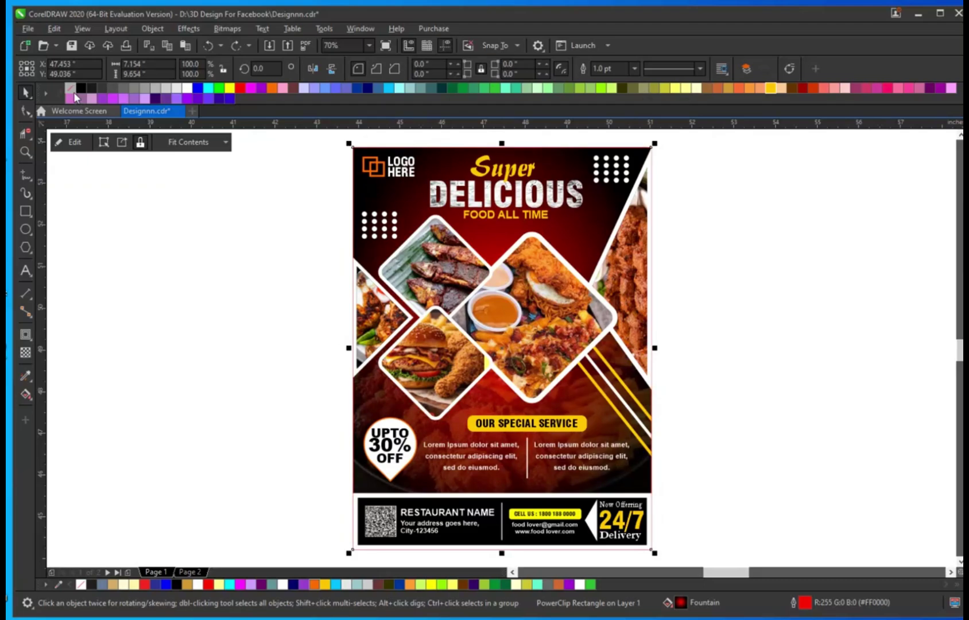
right_click(70, 88)
left_click(292, 186)
scroll(466, 258, "down", 2)
key("F4")
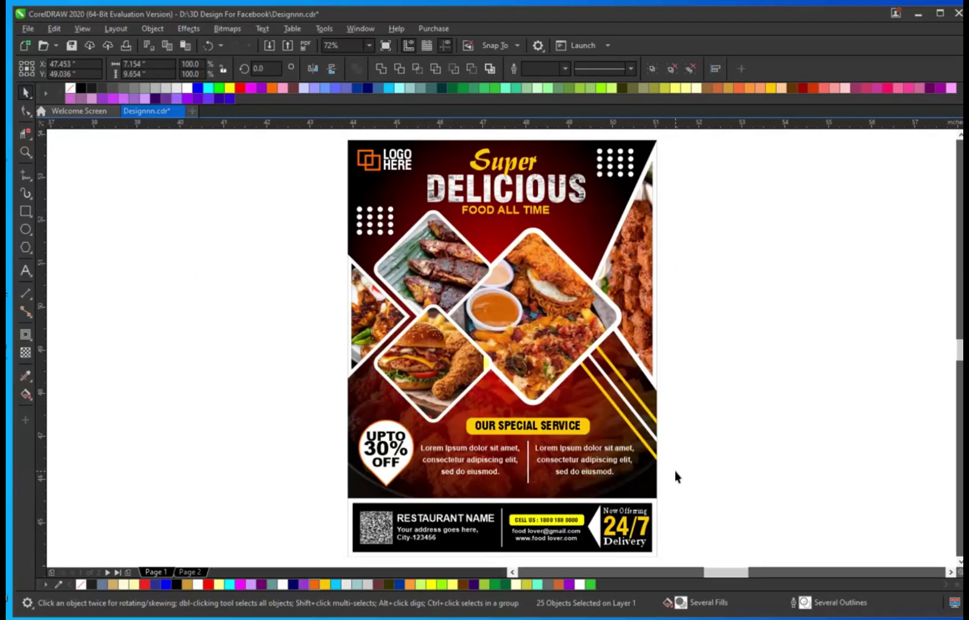